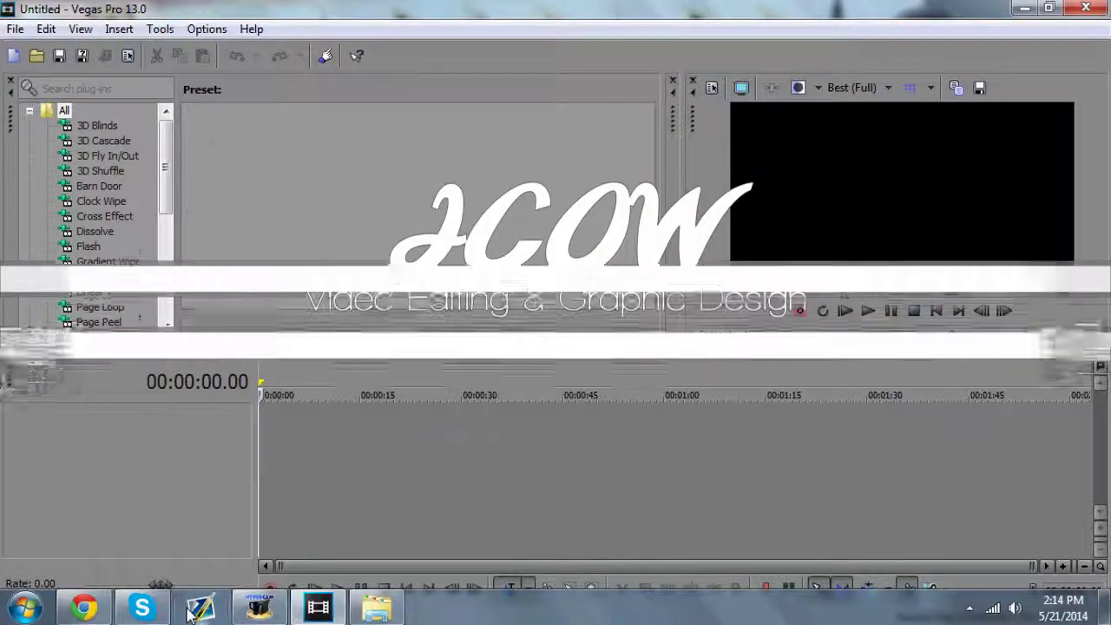
{"action": "mouse_move", "coordinate": [143, 610]}
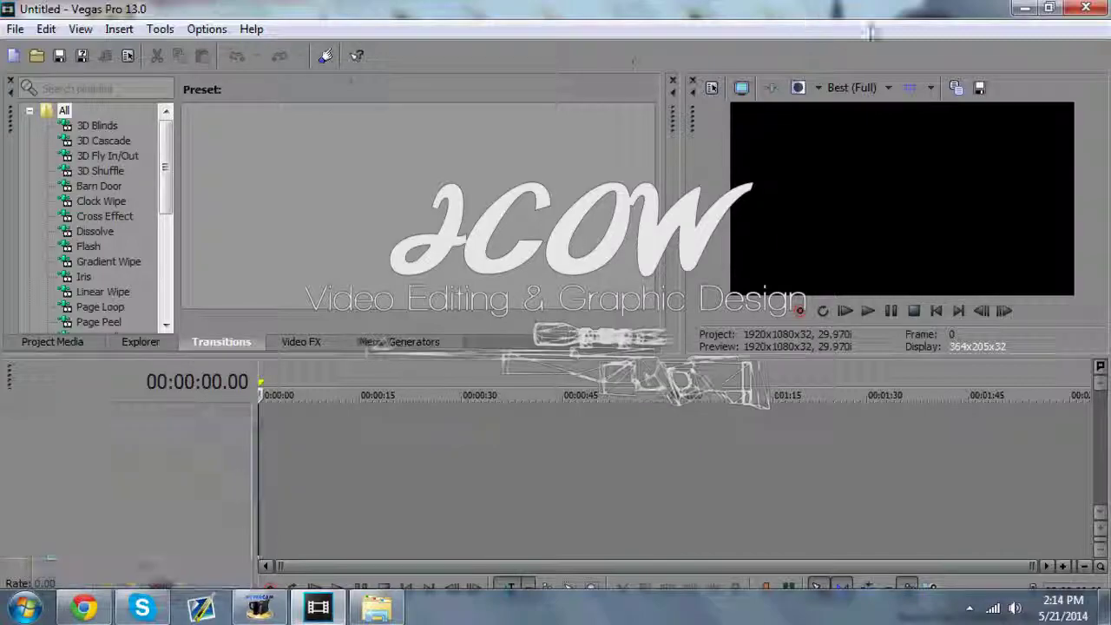
{"action": "left_click", "coordinate": [1021, 8]}
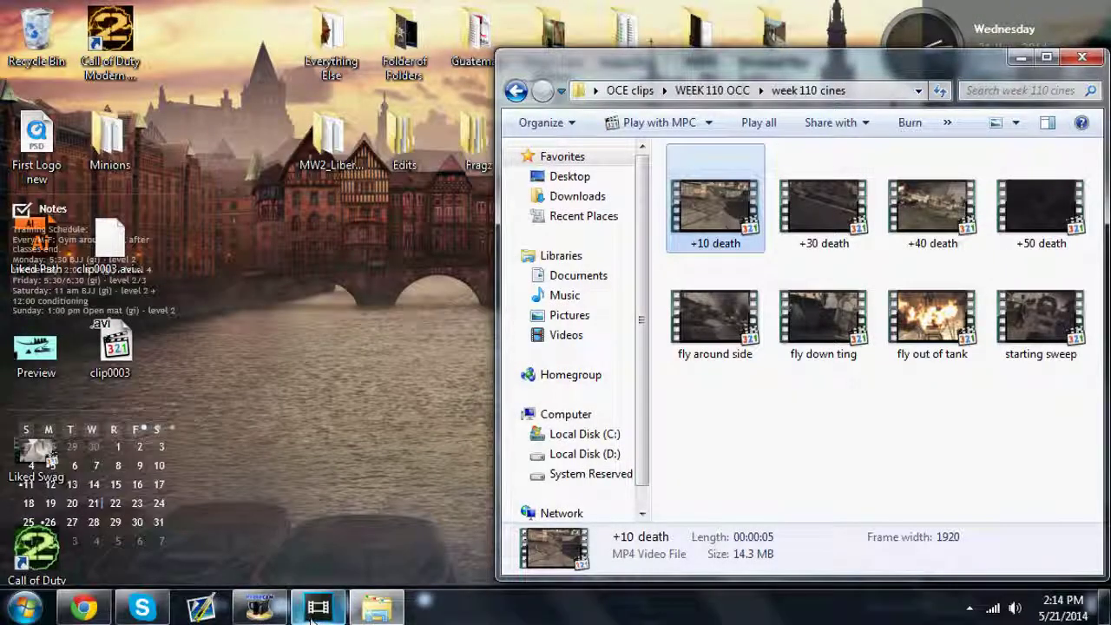
{"action": "left_click", "coordinate": [314, 610]}
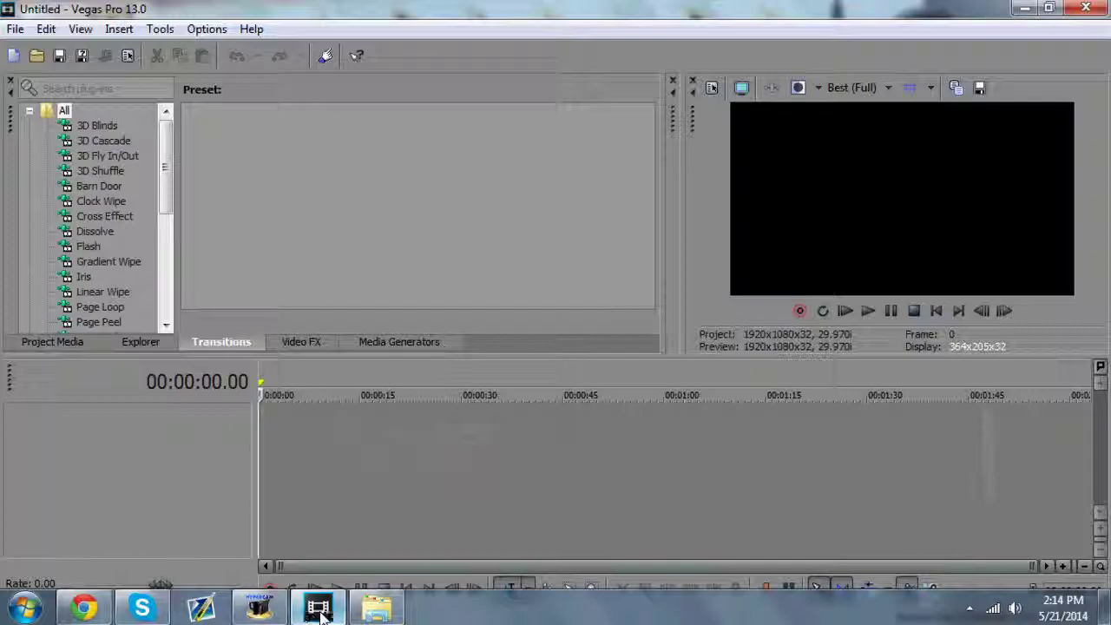
{"action": "mouse_move", "coordinate": [355, 615]}
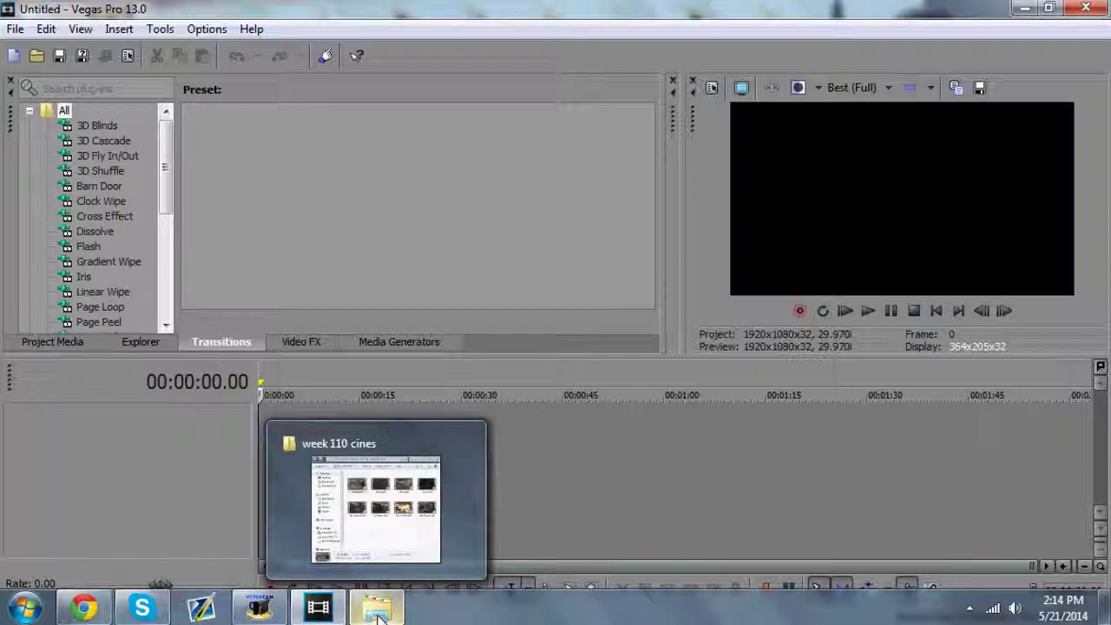
Step: Switch to Chrome, mute the COLORZ. -- OCC #134 video and play its opening seconds to examine the coloured character effect
{"action": "left_click", "coordinate": [87, 610]}
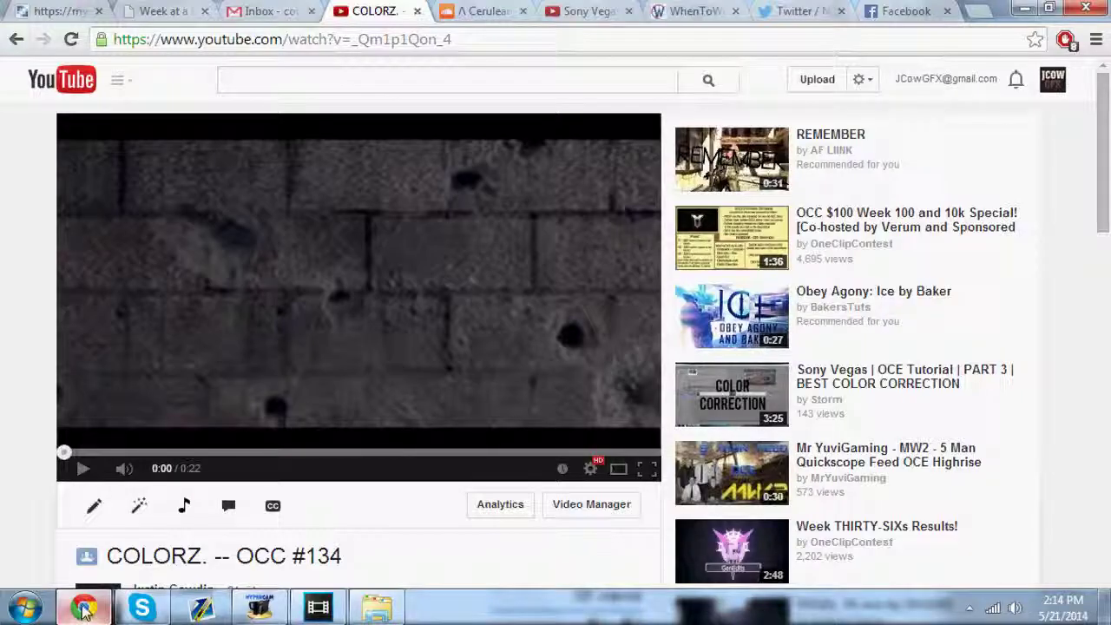
{"action": "mouse_move", "coordinate": [153, 473]}
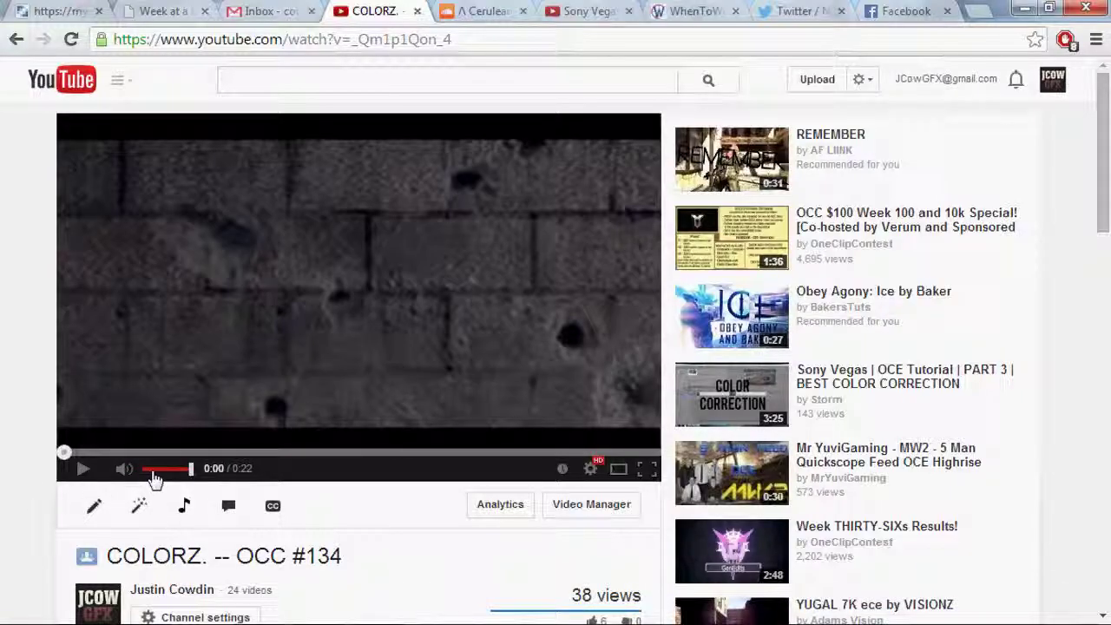
{"action": "left_click", "coordinate": [124, 473]}
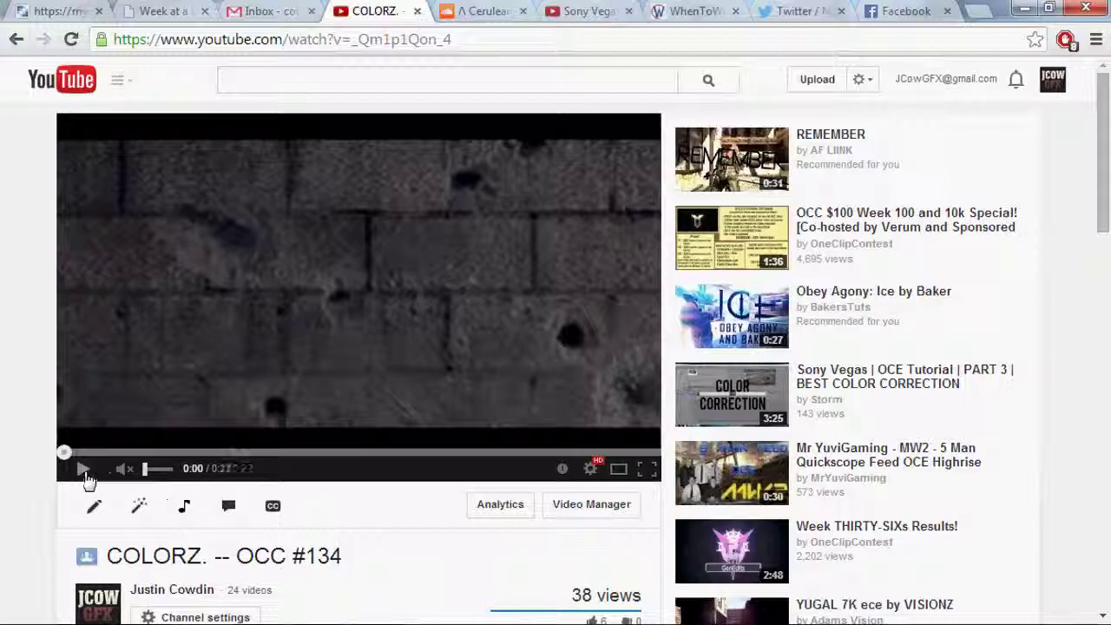
{"action": "left_click", "coordinate": [85, 473]}
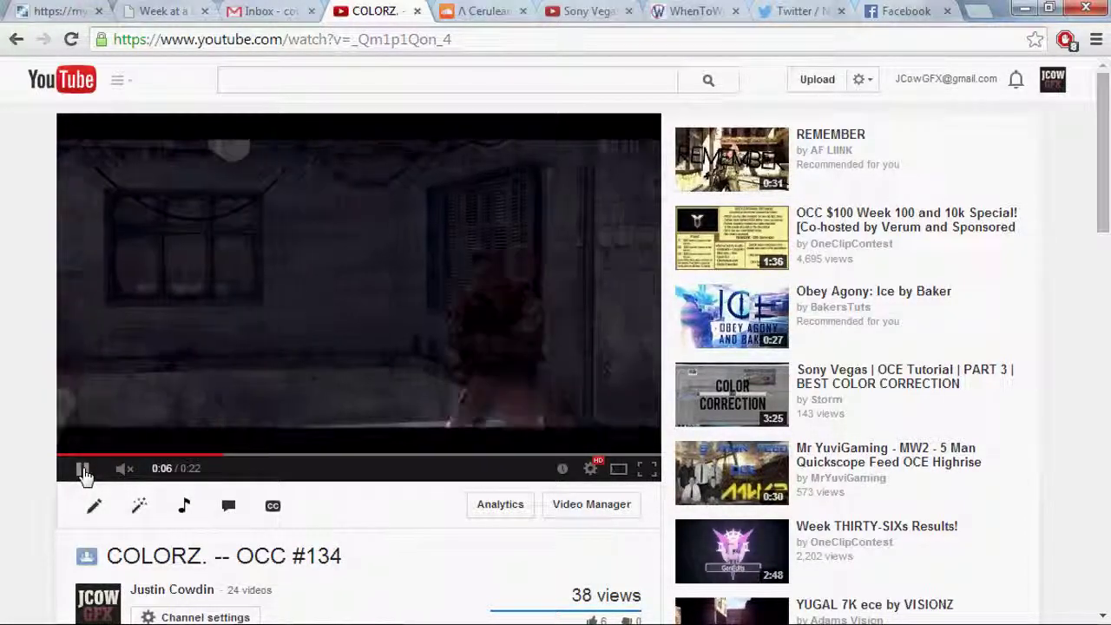
{"action": "left_click", "coordinate": [66, 454]}
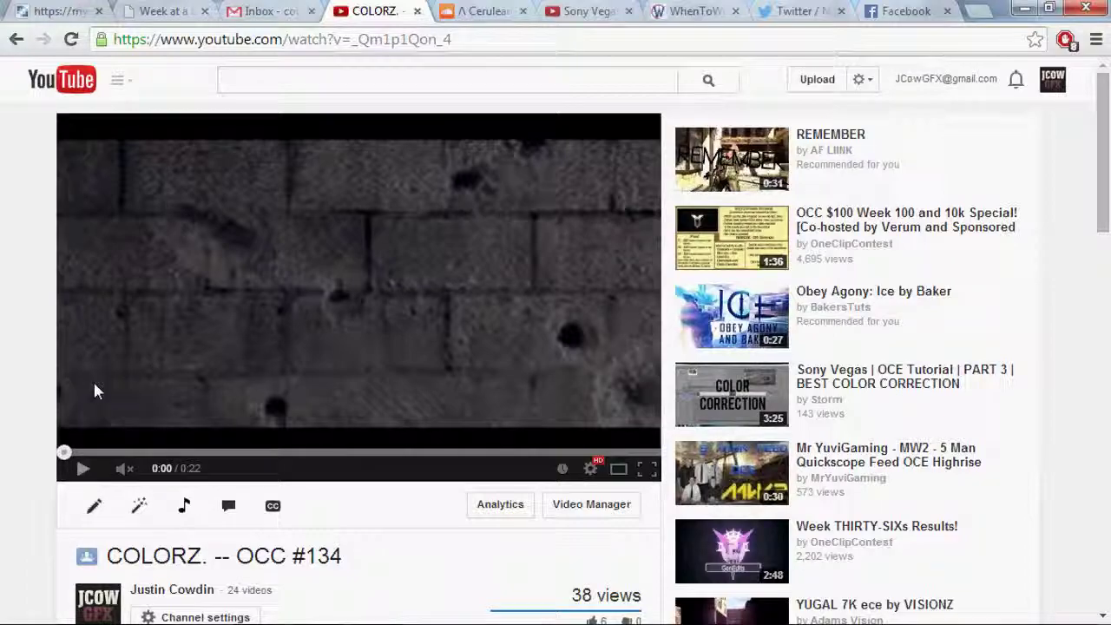
{"action": "left_click", "coordinate": [82, 470]}
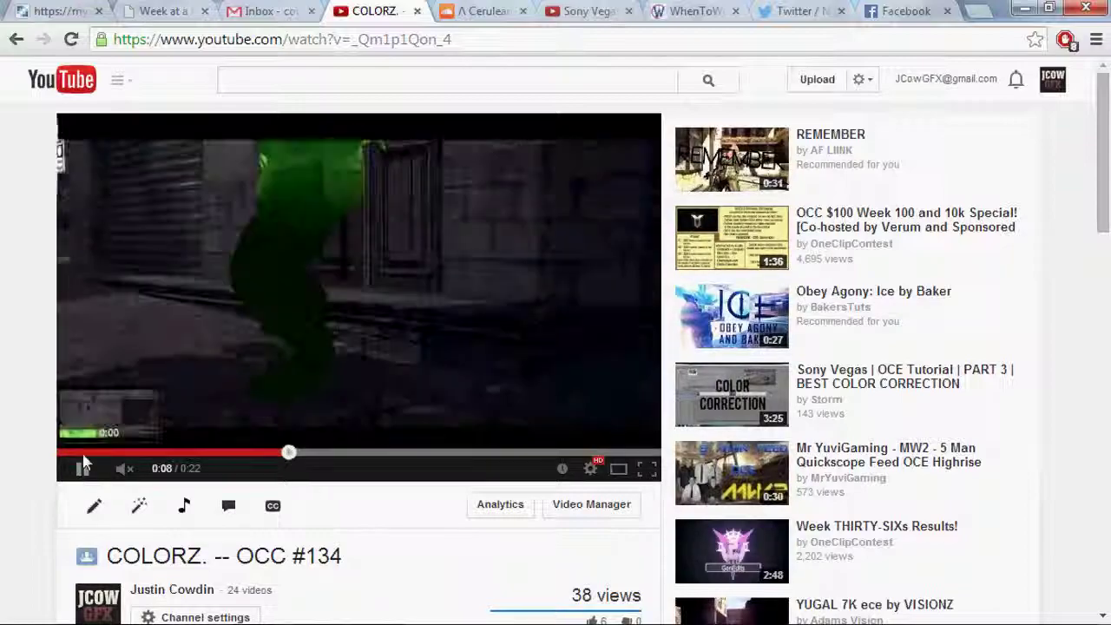
{"action": "left_click", "coordinate": [82, 469]}
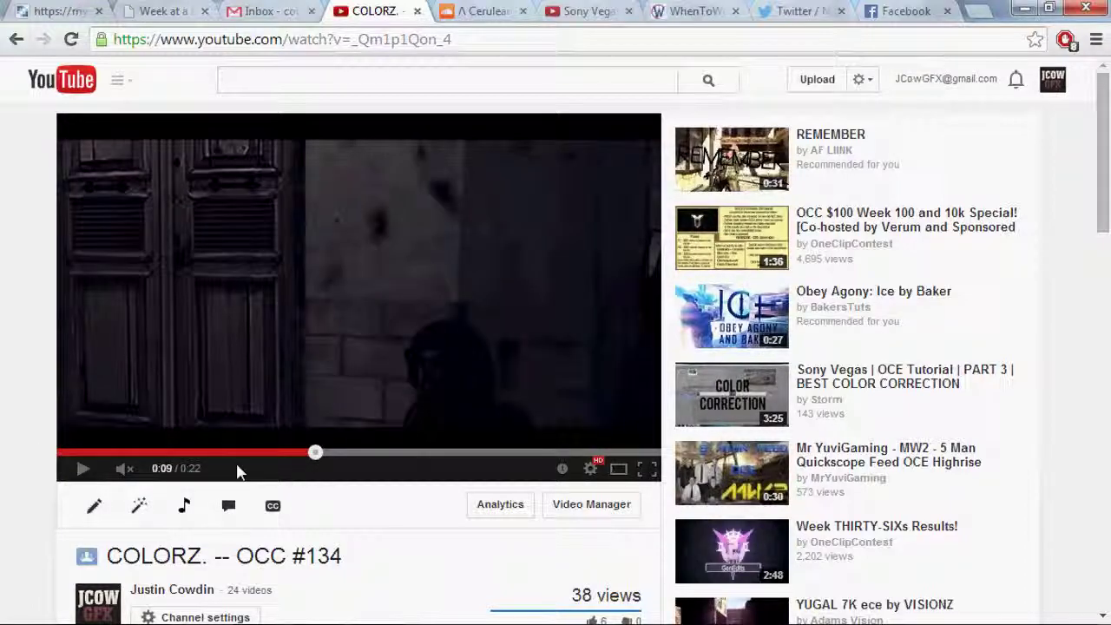
{"action": "left_click", "coordinate": [69, 452]}
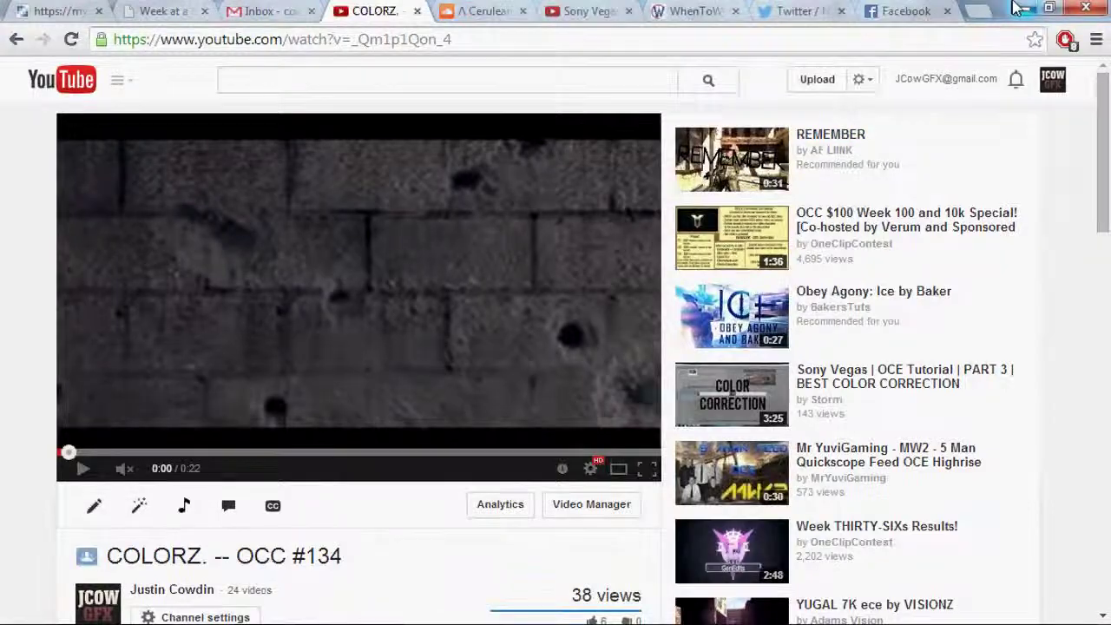
{"action": "left_click", "coordinate": [1023, 8]}
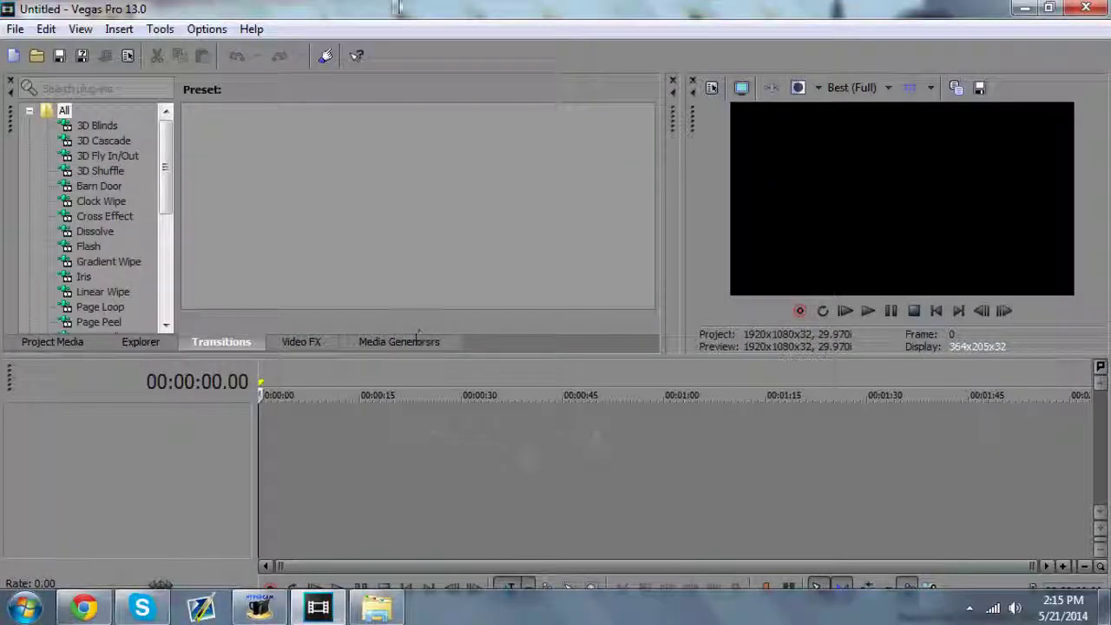
Step: Add the +10 death clip from the week 110 cines folder to the timeline start, matching the project video settings to it
{"action": "left_click", "coordinate": [372, 612]}
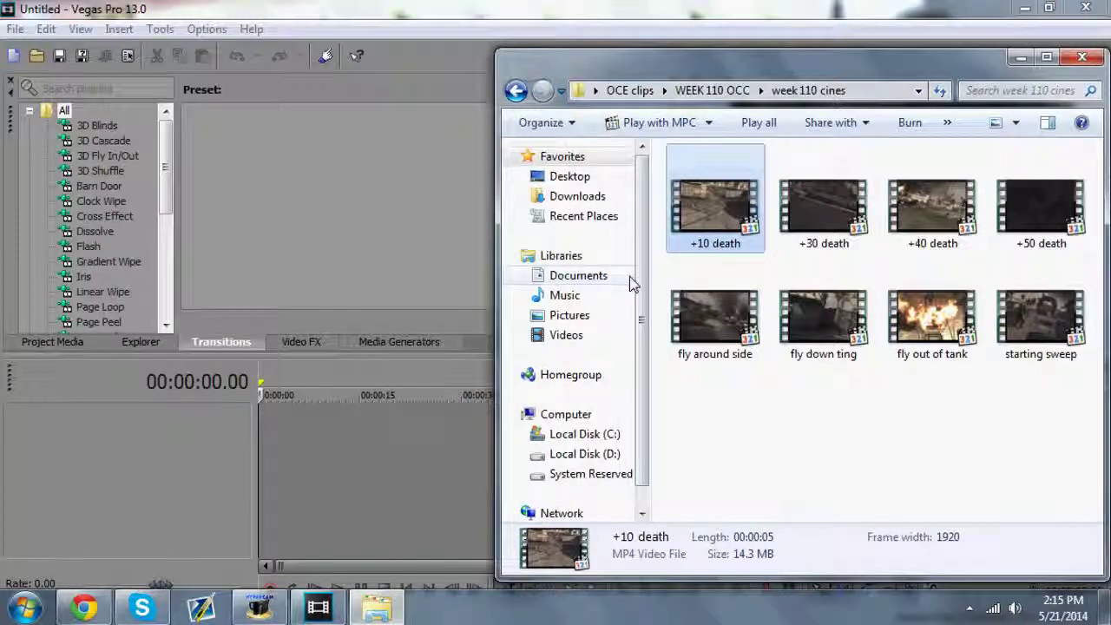
{"action": "left_click_drag", "start_coordinate": [715, 208], "coordinate": [264, 434]}
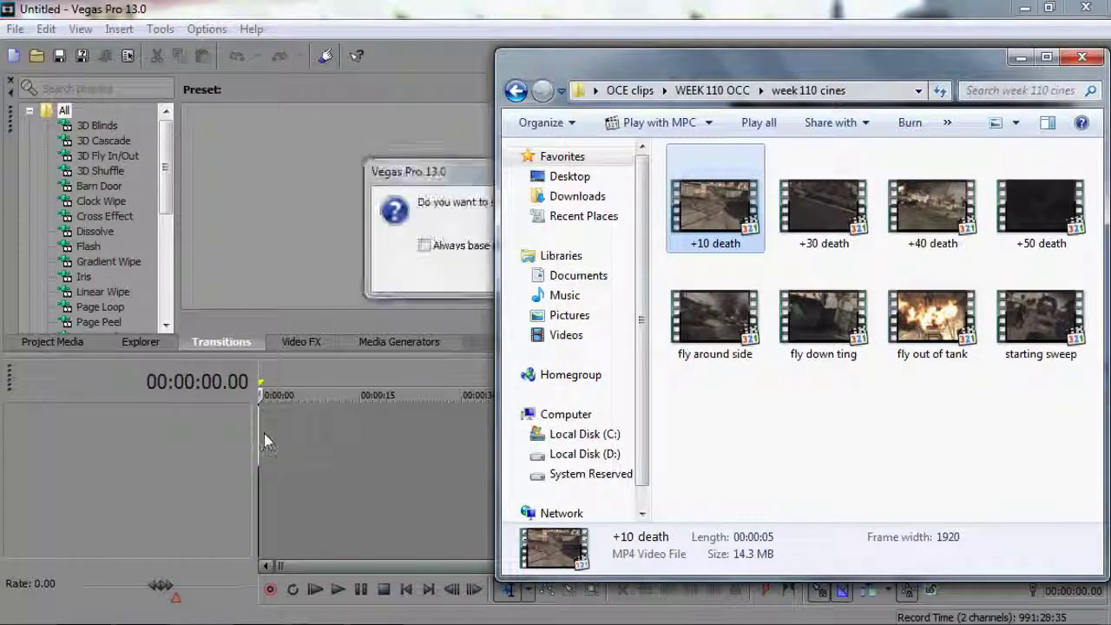
{"action": "left_click", "coordinate": [661, 273]}
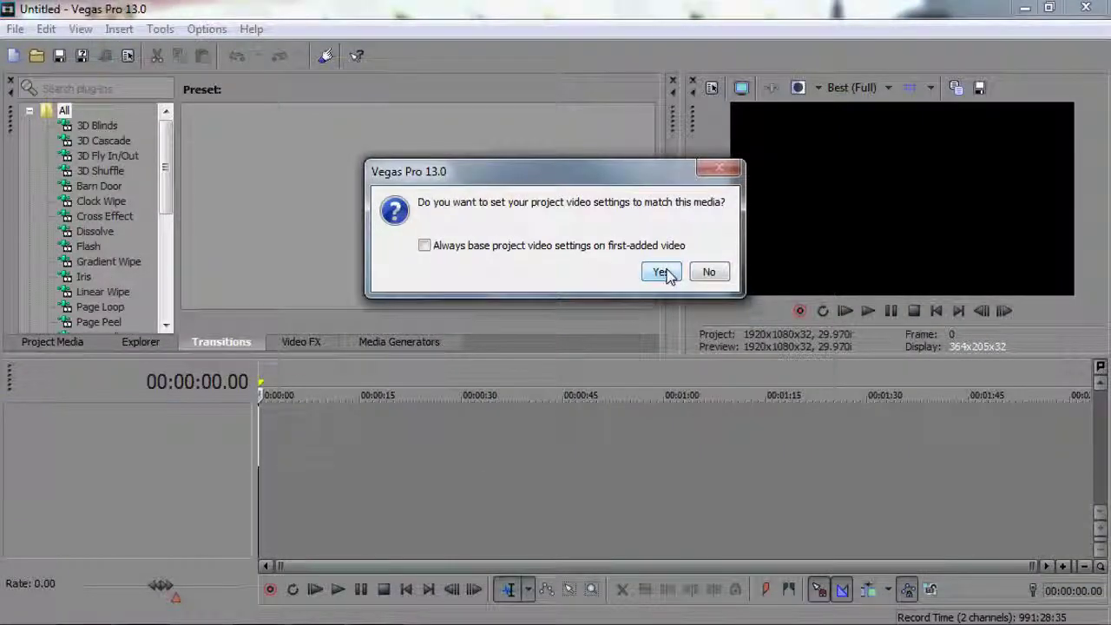
{"action": "scroll", "coordinate": [669, 492], "scroll_direction": "up", "scroll_amount": 5}
{"action": "scroll", "coordinate": [669, 492], "scroll_direction": "up", "scroll_amount": 2}
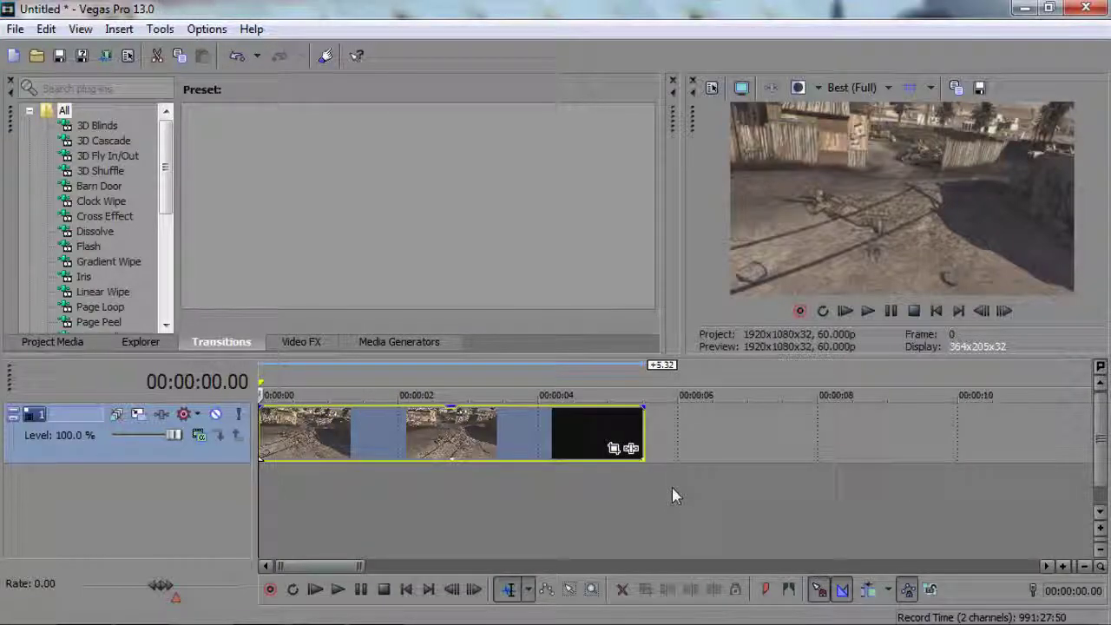
Step: Adjust the video event properties of the +10 death clip and apply them
{"action": "right_click", "coordinate": [509, 449]}
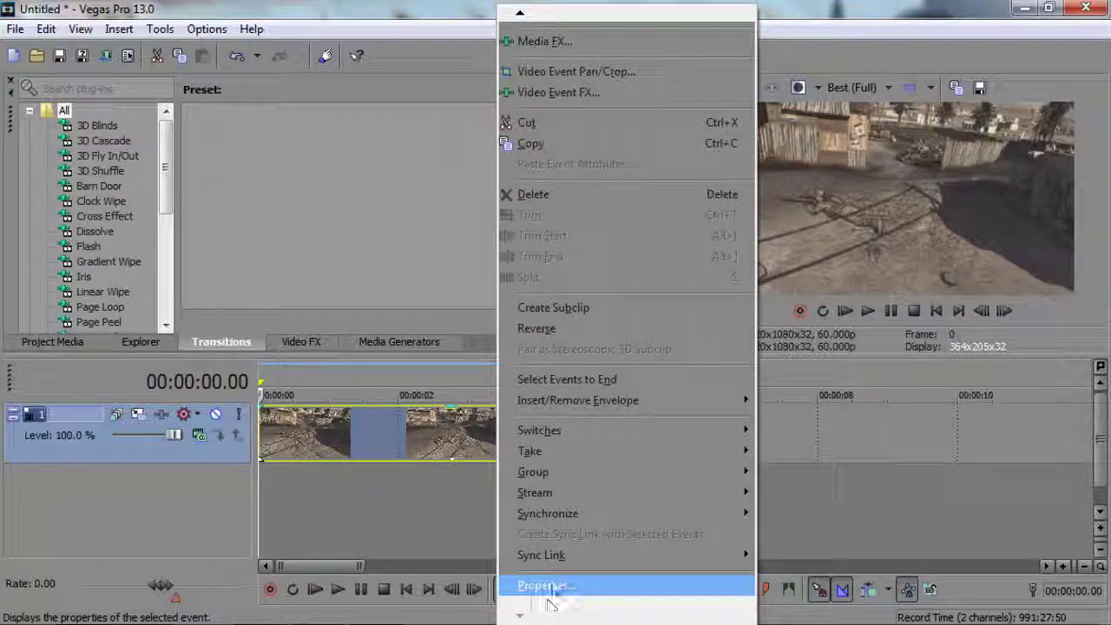
{"action": "left_click", "coordinate": [543, 585]}
{"action": "left_click", "coordinate": [415, 188]}
{"action": "left_click", "coordinate": [412, 271]}
{"action": "left_click", "coordinate": [601, 556]}
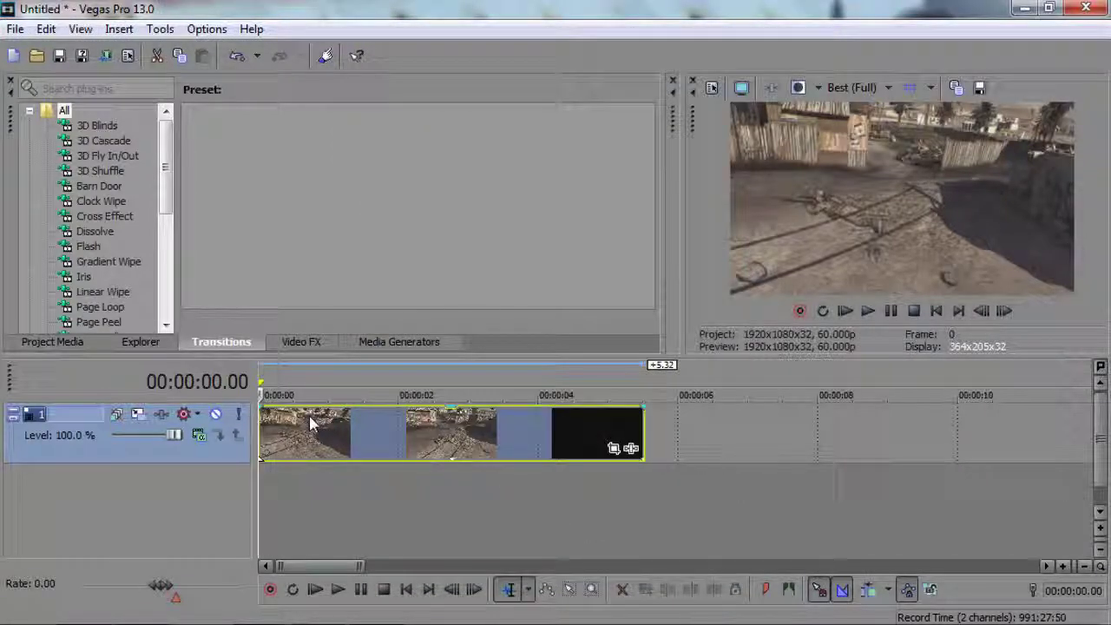
Step: Insert a new video track above the clip and copy the +10 death clip onto it, aligned at the timeline start
{"action": "right_click", "coordinate": [668, 447]}
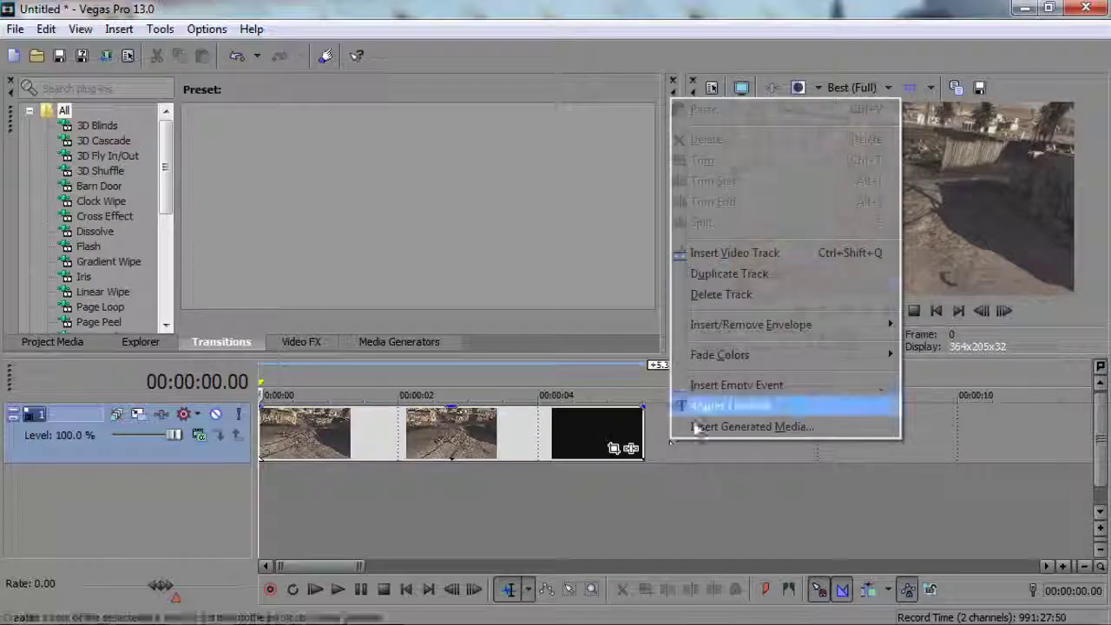
{"action": "left_click", "coordinate": [760, 253]}
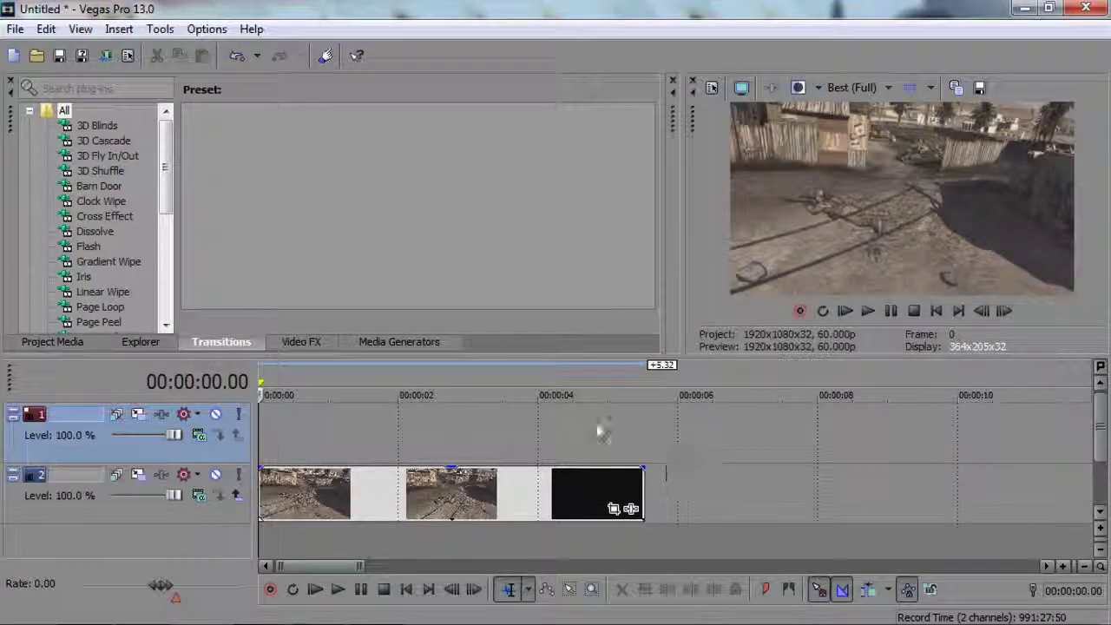
{"action": "right_click", "coordinate": [751, 491]}
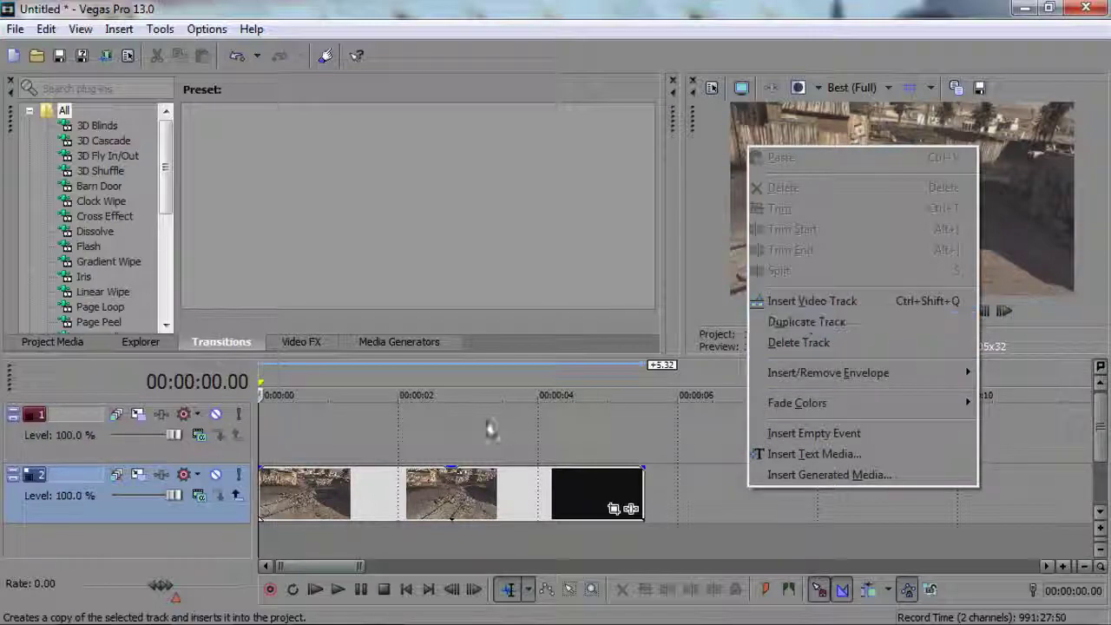
{"action": "left_click", "coordinate": [427, 434]}
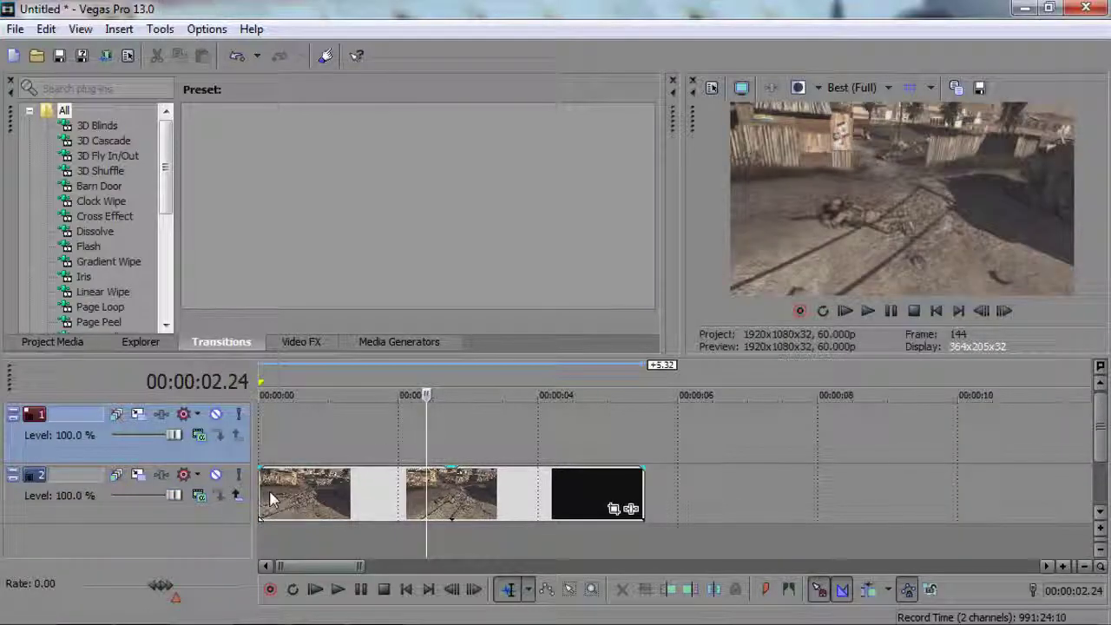
{"action": "left_click_drag", "start_coordinate": [269, 499], "coordinate": [271, 447]}
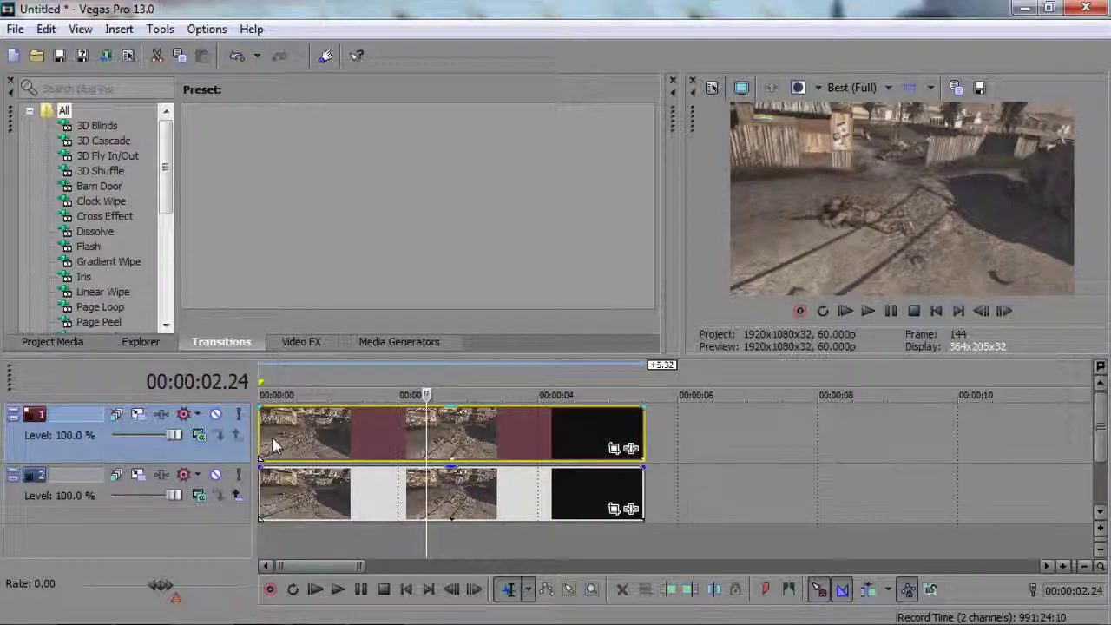
Step: Set the loop region to the upper clip's full length and place the playhead at 00:00:01.02
{"action": "key", "text": "space"}
{"action": "double_click", "coordinate": [426, 432]}
{"action": "left_click", "coordinate": [360, 432]}
{"action": "left_click", "coordinate": [387, 431]}
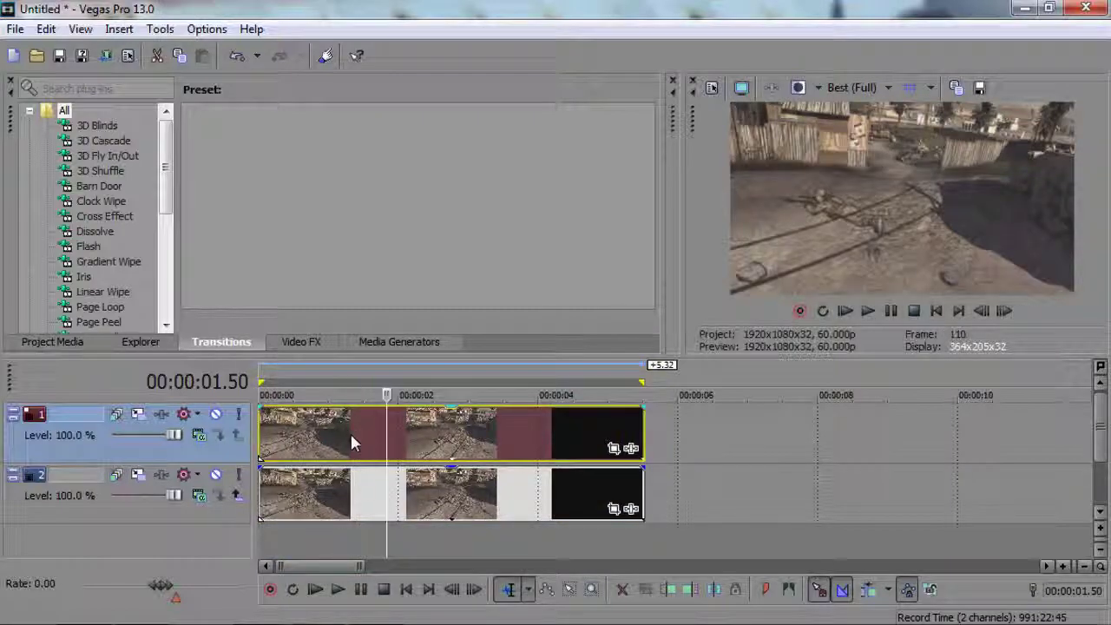
{"action": "left_click", "coordinate": [362, 500]}
{"action": "left_click", "coordinate": [358, 434]}
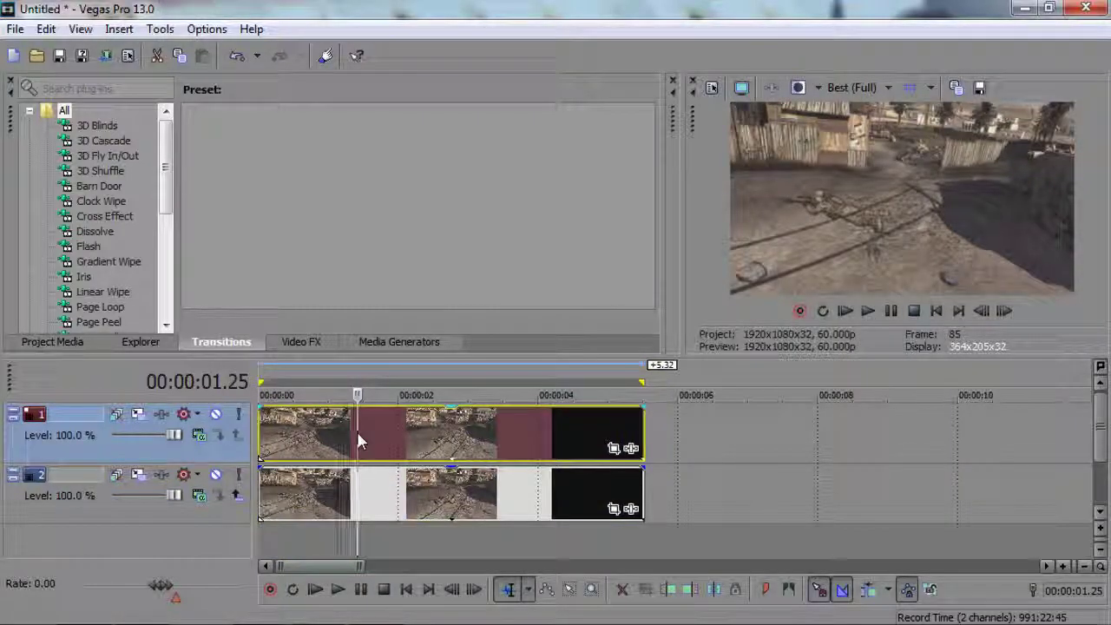
{"action": "left_click", "coordinate": [329, 425]}
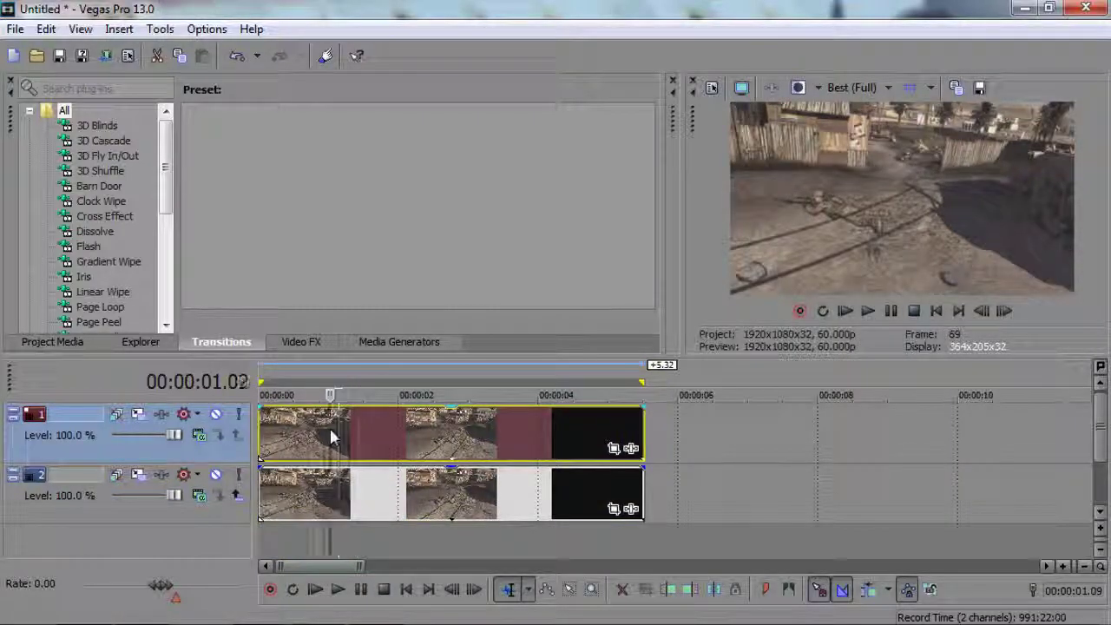
Step: Open Pan/Crop for the +10 death clip on the upper track and enable its mask
{"action": "left_click", "coordinate": [615, 449]}
{"action": "left_click_drag", "start_coordinate": [401, 80], "coordinate": [405, 28]}
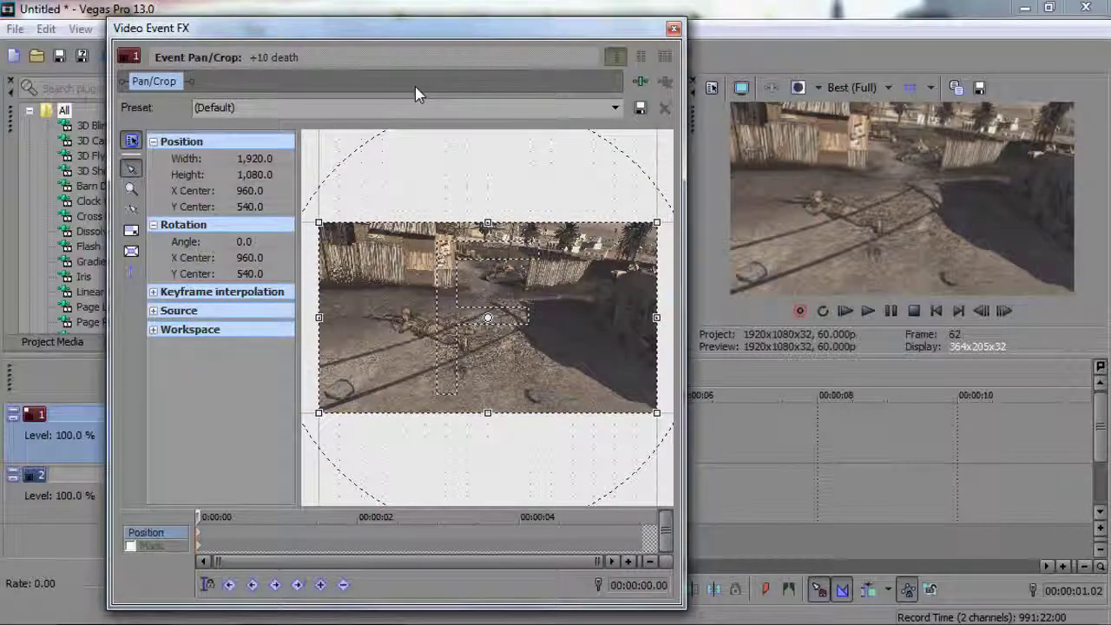
{"action": "left_click", "coordinate": [156, 546]}
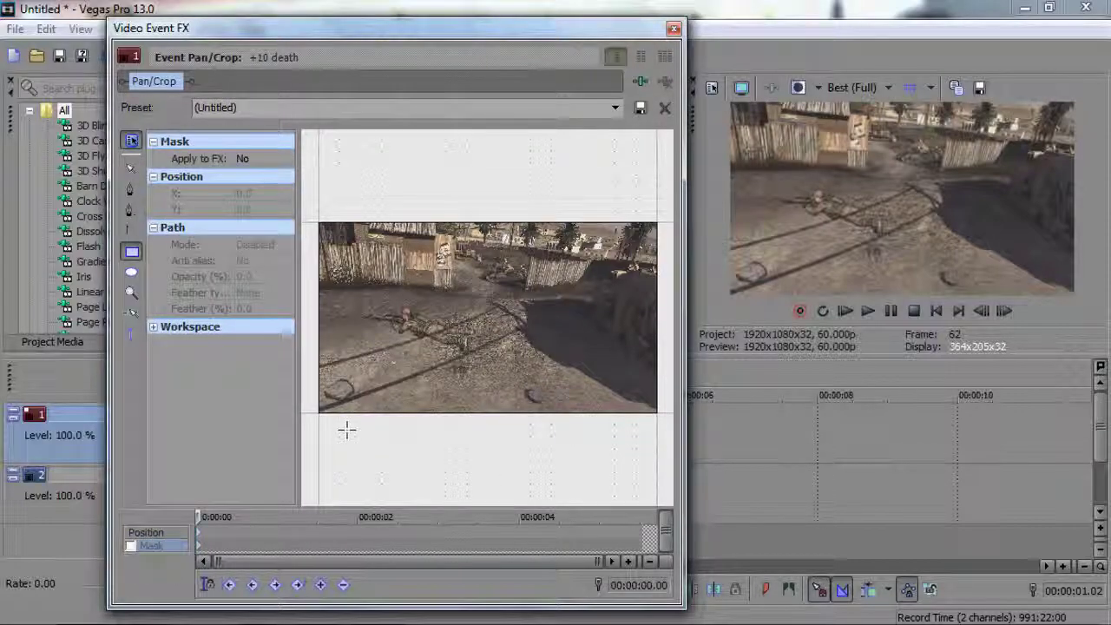
{"action": "left_click", "coordinate": [130, 547]}
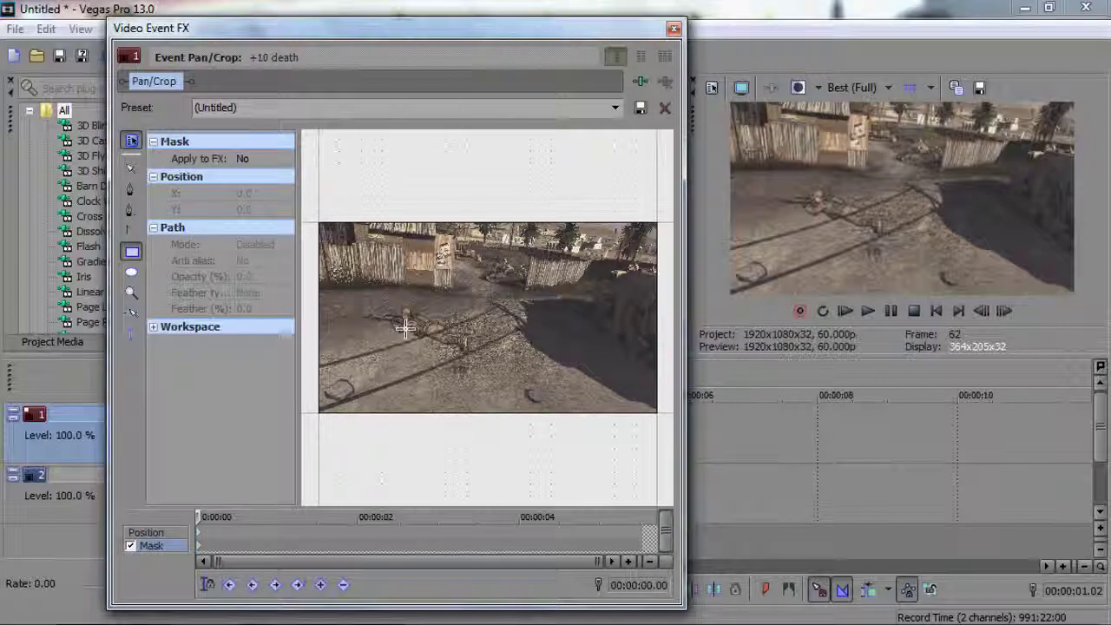
Step: Start a mask path with the Anchor Creation tool at the rifle's muzzle and extend it along the barrel's top edge
{"action": "left_click", "coordinate": [130, 191]}
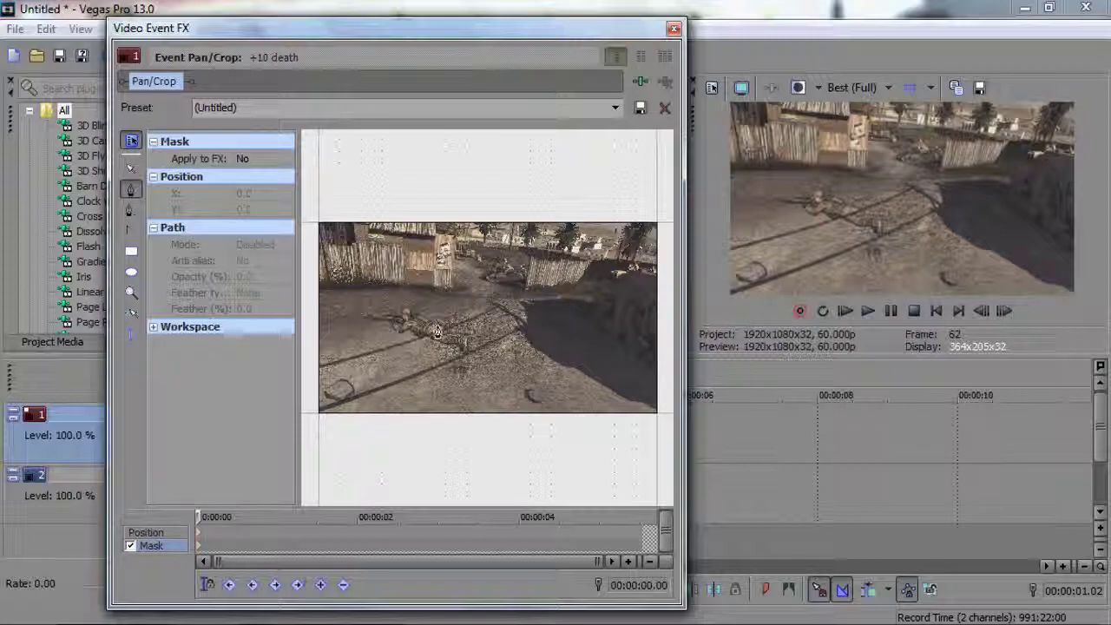
{"action": "scroll", "coordinate": [464, 343], "scroll_direction": "up", "scroll_amount": 6}
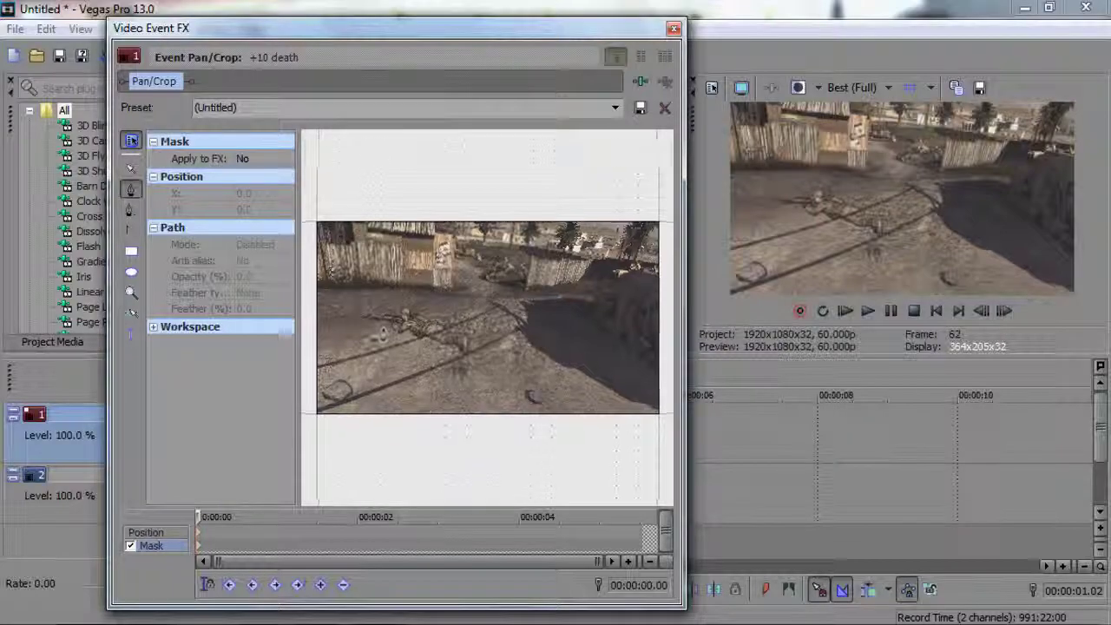
{"action": "left_click", "coordinate": [131, 170]}
{"action": "left_click_drag", "start_coordinate": [455, 386], "coordinate": [515, 340]}
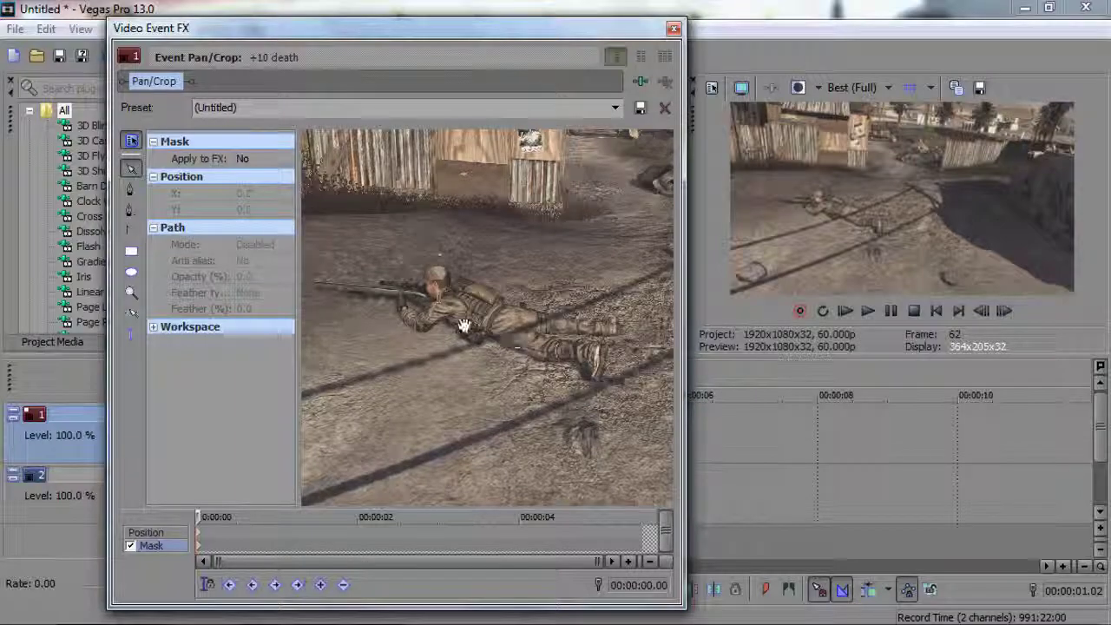
{"action": "scroll", "coordinate": [538, 339], "scroll_direction": "up", "scroll_amount": 1}
{"action": "left_click_drag", "start_coordinate": [541, 350], "coordinate": [558, 357]}
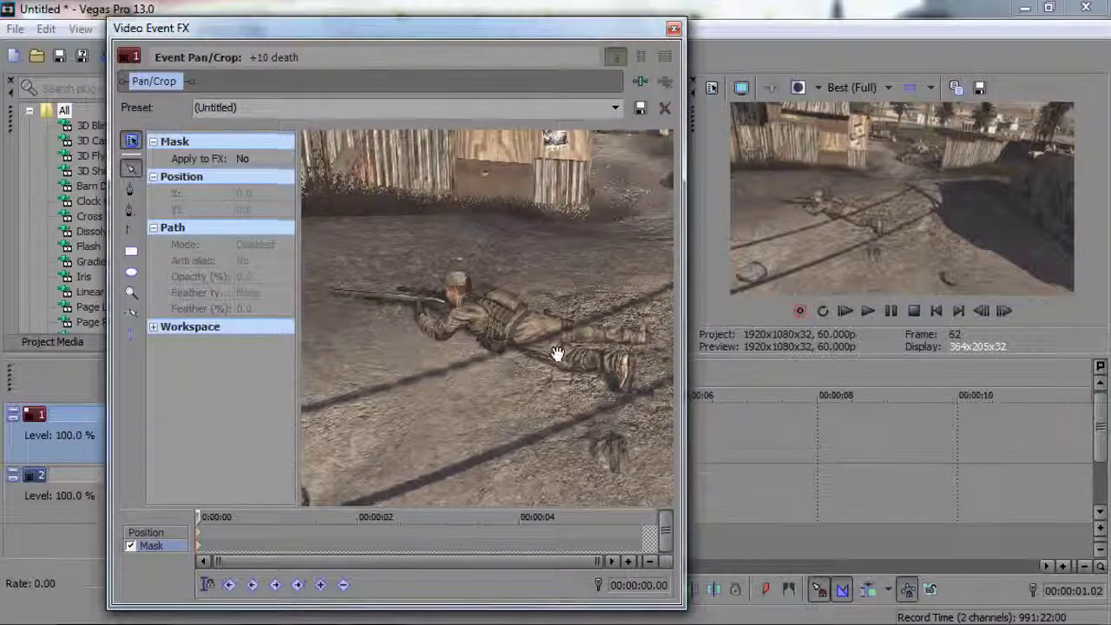
{"action": "scroll", "coordinate": [618, 373], "scroll_direction": "up", "scroll_amount": 1}
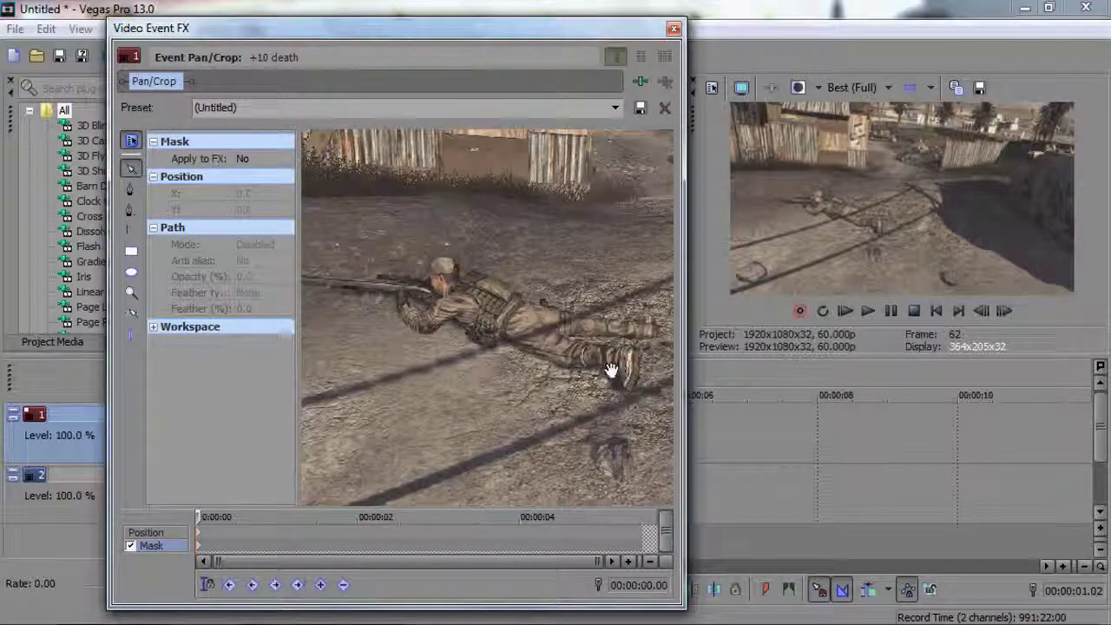
{"action": "scroll", "coordinate": [605, 370], "scroll_direction": "down", "scroll_amount": 1}
{"action": "left_click", "coordinate": [131, 189]}
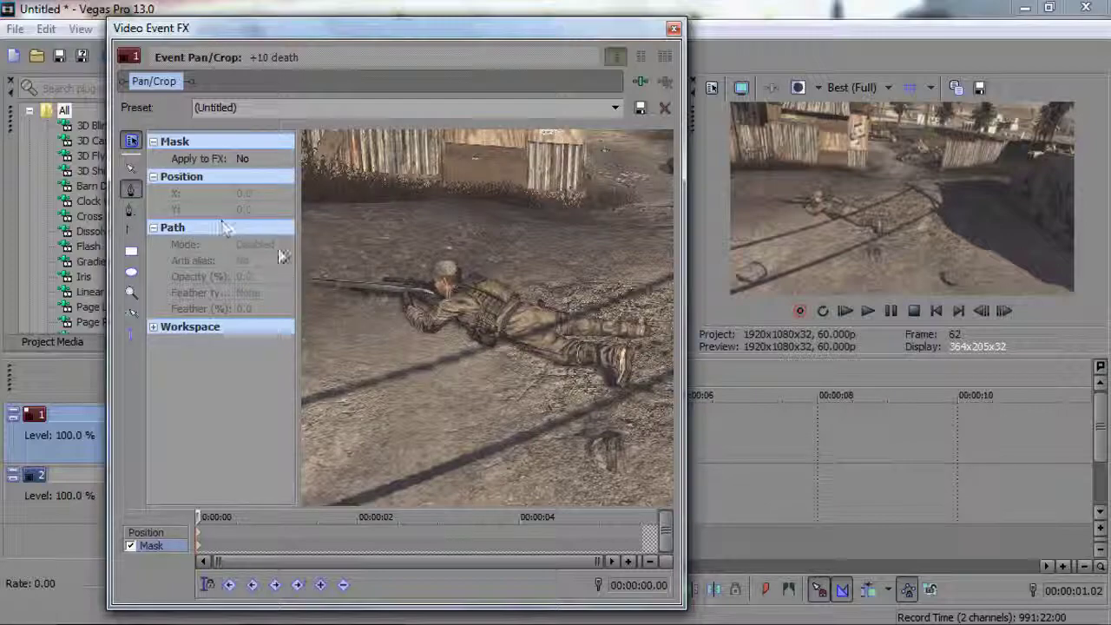
{"action": "left_click", "coordinate": [311, 281]}
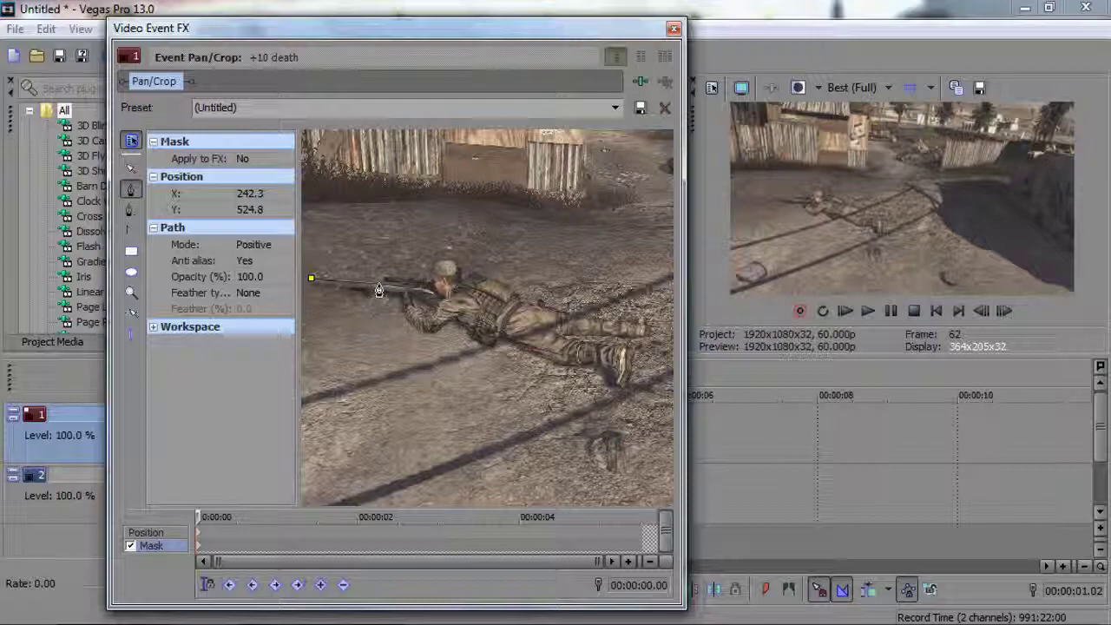
{"action": "left_click", "coordinate": [383, 284]}
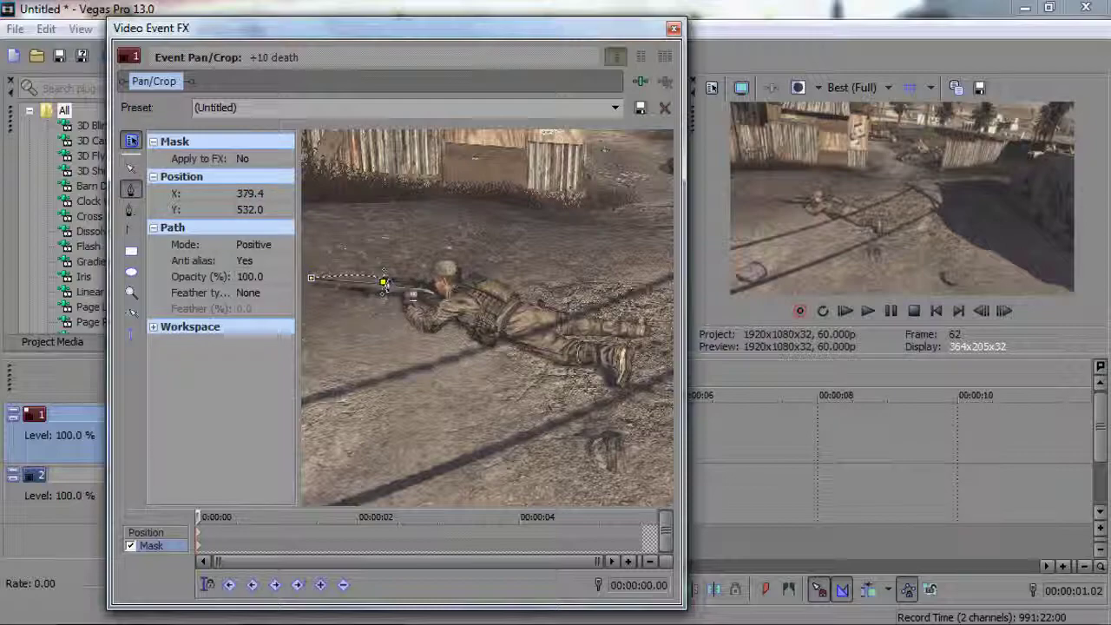
Step: Continue the mask path along the top of the rifle and over the sniper's cap to the shoulder
{"action": "scroll", "coordinate": [413, 295], "scroll_direction": "up", "scroll_amount": 5}
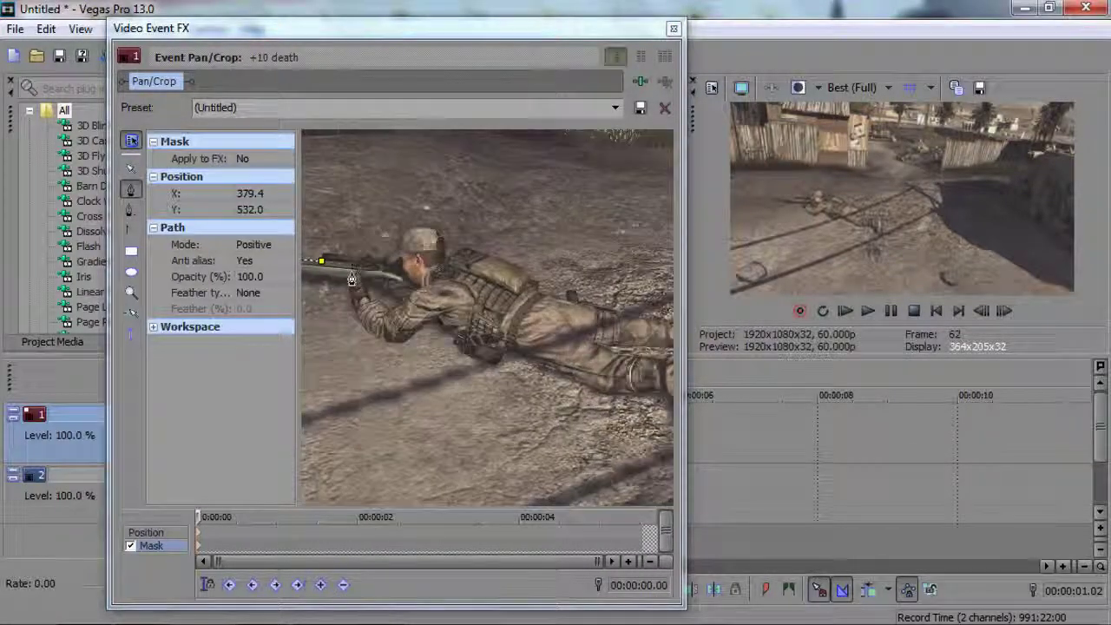
{"action": "left_click_drag", "start_coordinate": [352, 279], "coordinate": [354, 267]}
{"action": "left_click", "coordinate": [363, 259]}
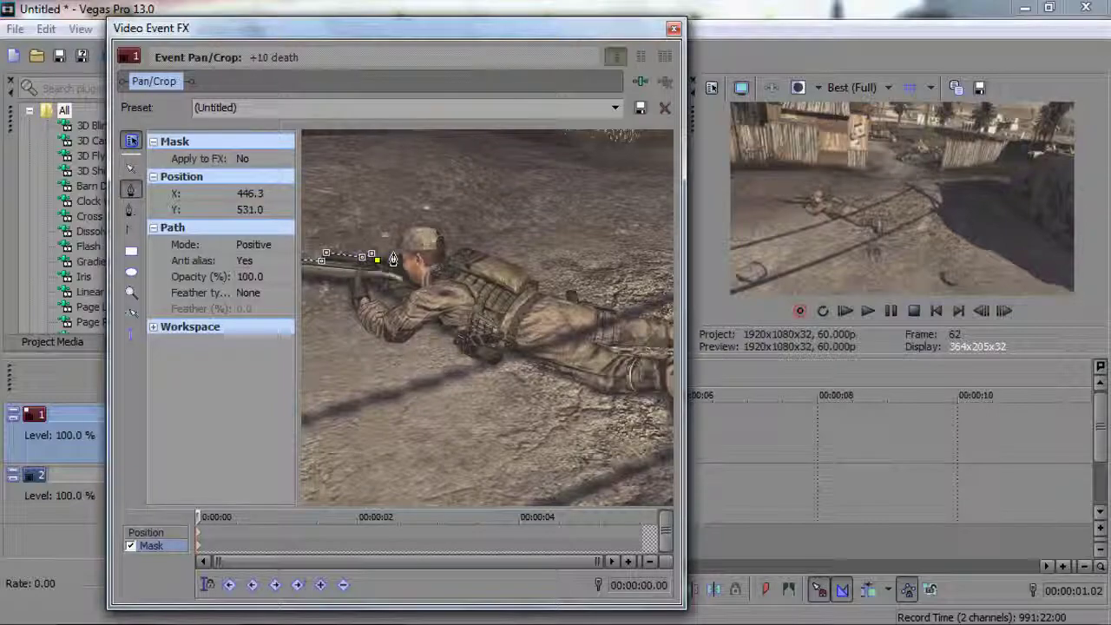
{"action": "left_click", "coordinate": [446, 245]}
{"action": "left_click", "coordinate": [457, 252]}
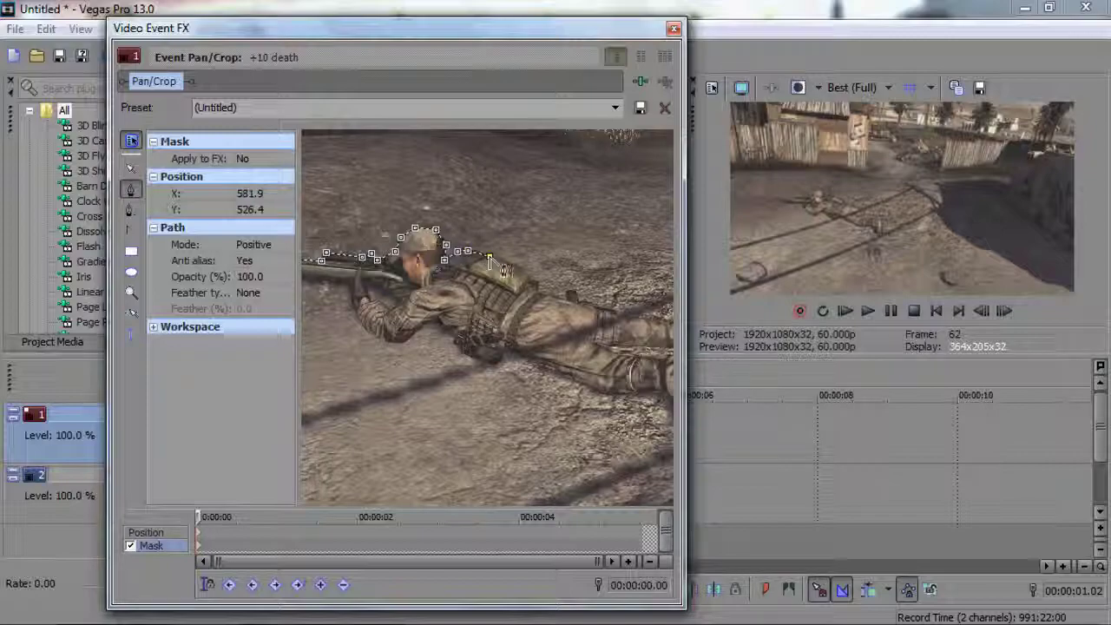
Step: Extend the mask path over the sniper's backpack and hip to the thigh of the farther leg
{"action": "left_click", "coordinate": [515, 265]}
{"action": "left_click", "coordinate": [531, 275]}
{"action": "left_click", "coordinate": [580, 303]}
{"action": "left_click", "coordinate": [132, 169]}
{"action": "left_click_drag", "start_coordinate": [659, 381], "coordinate": [506, 363]}
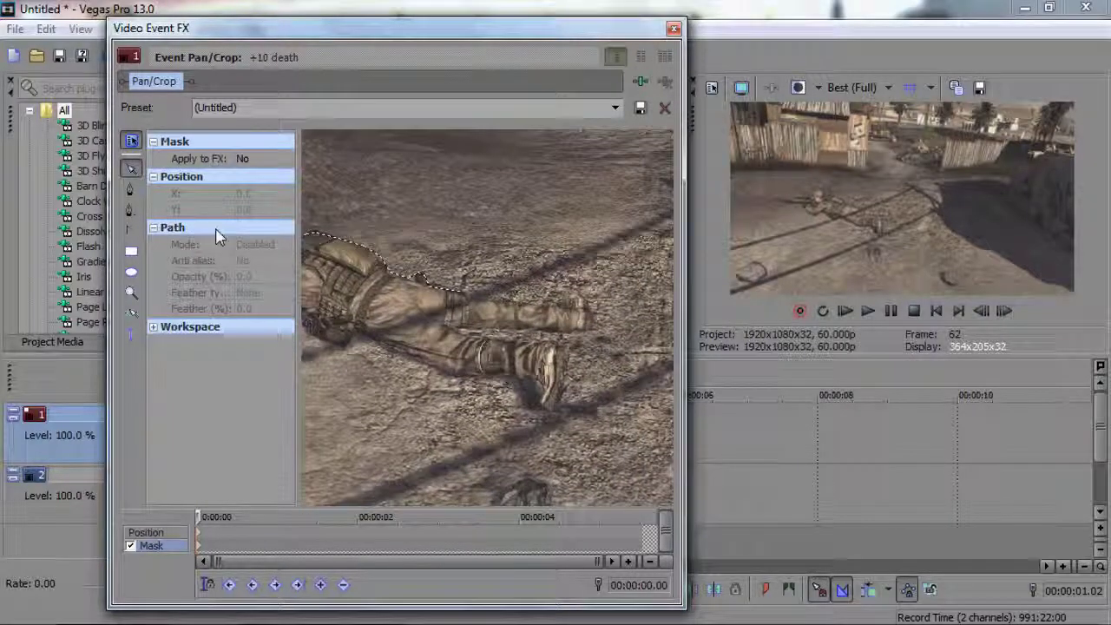
{"action": "left_click", "coordinate": [131, 189]}
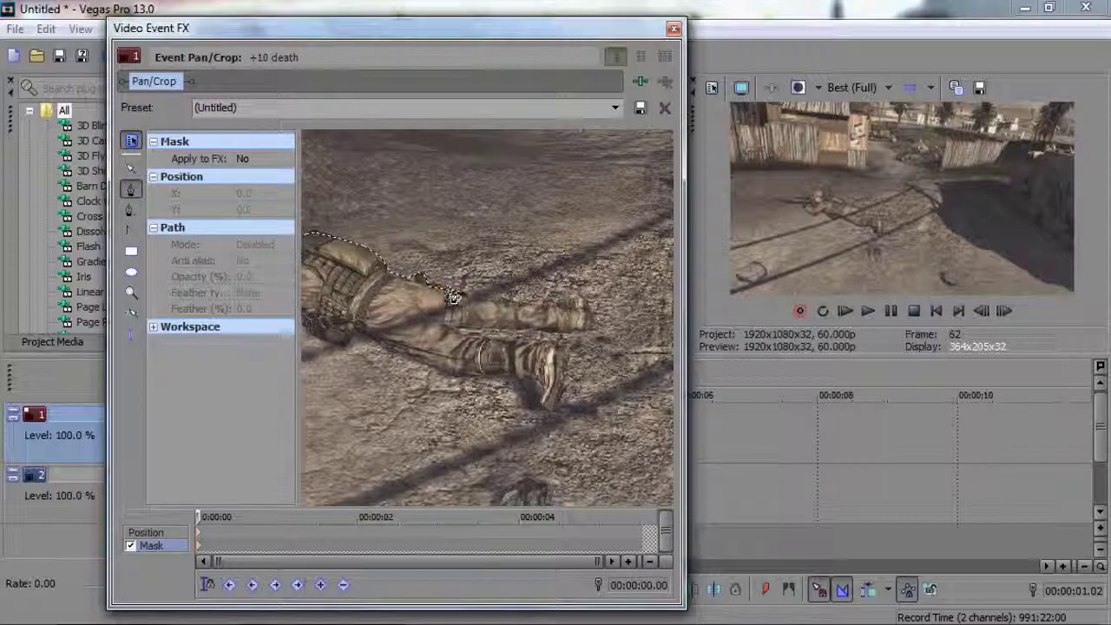
{"action": "right_click", "coordinate": [464, 301]}
{"action": "mouse_move", "coordinate": [524, 338]}
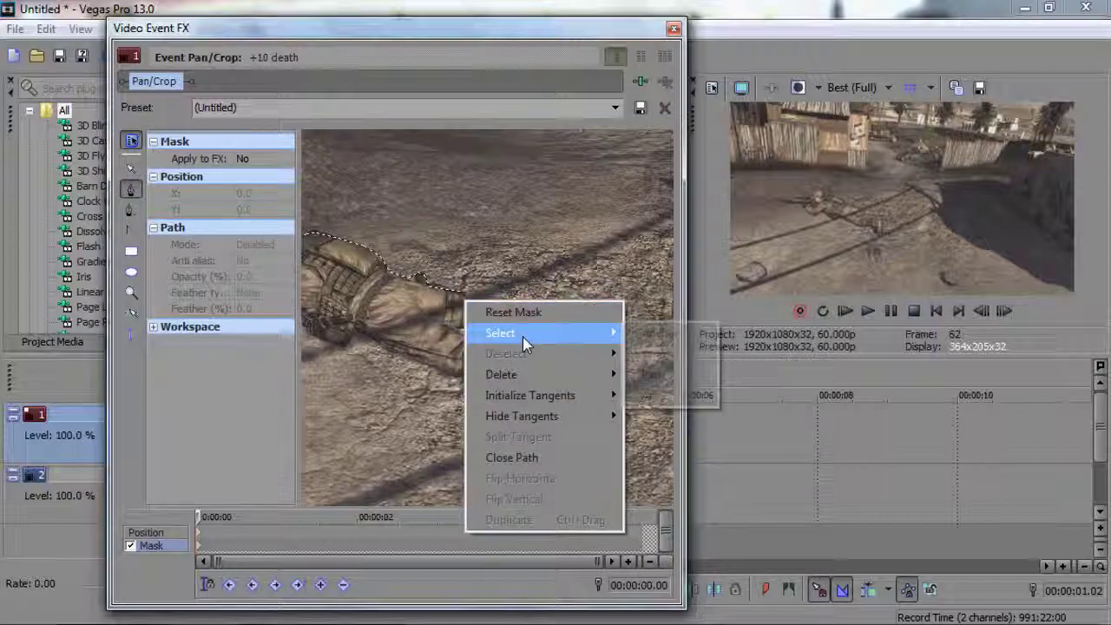
{"action": "left_click", "coordinate": [653, 374]}
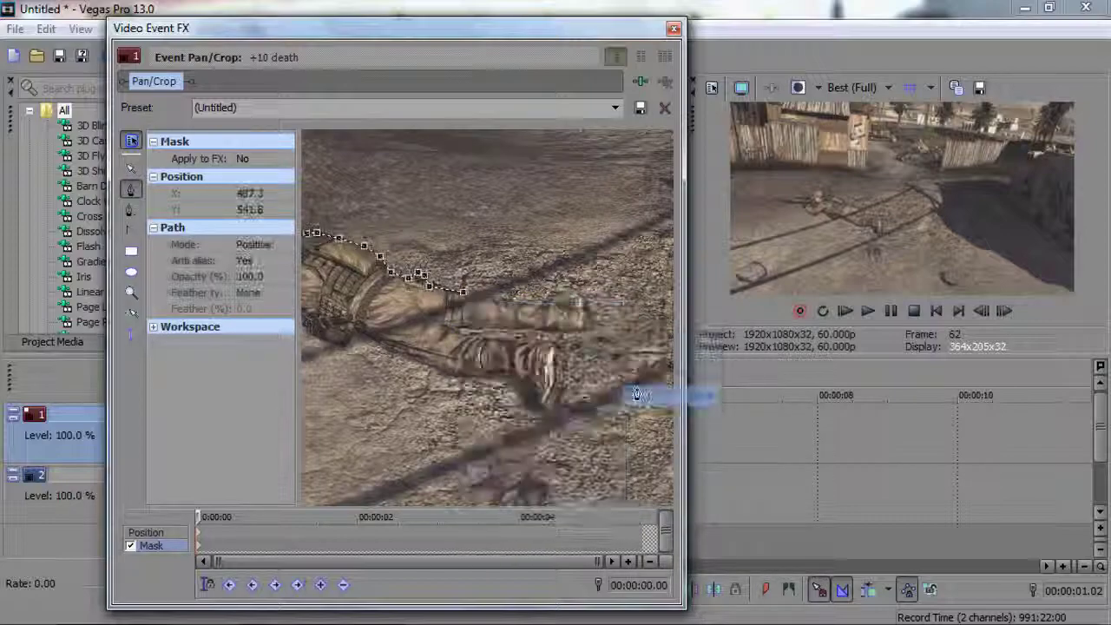
{"action": "key", "text": "ctrl+z"}
{"action": "left_click", "coordinate": [491, 300]}
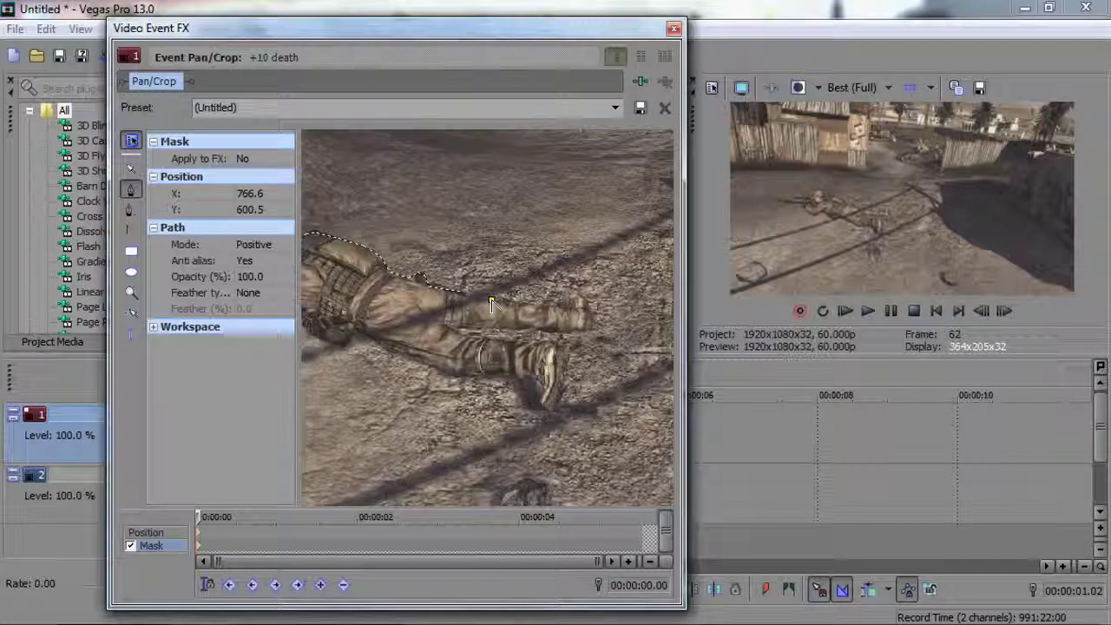
{"action": "key", "text": "ctrl+z"}
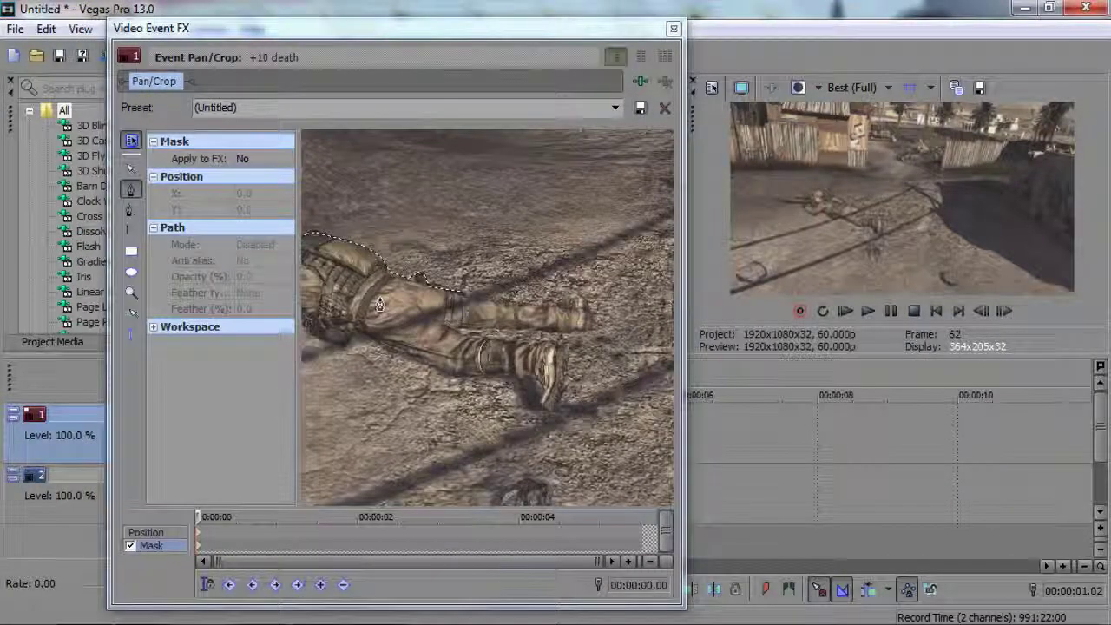
{"action": "right_click", "coordinate": [439, 287]}
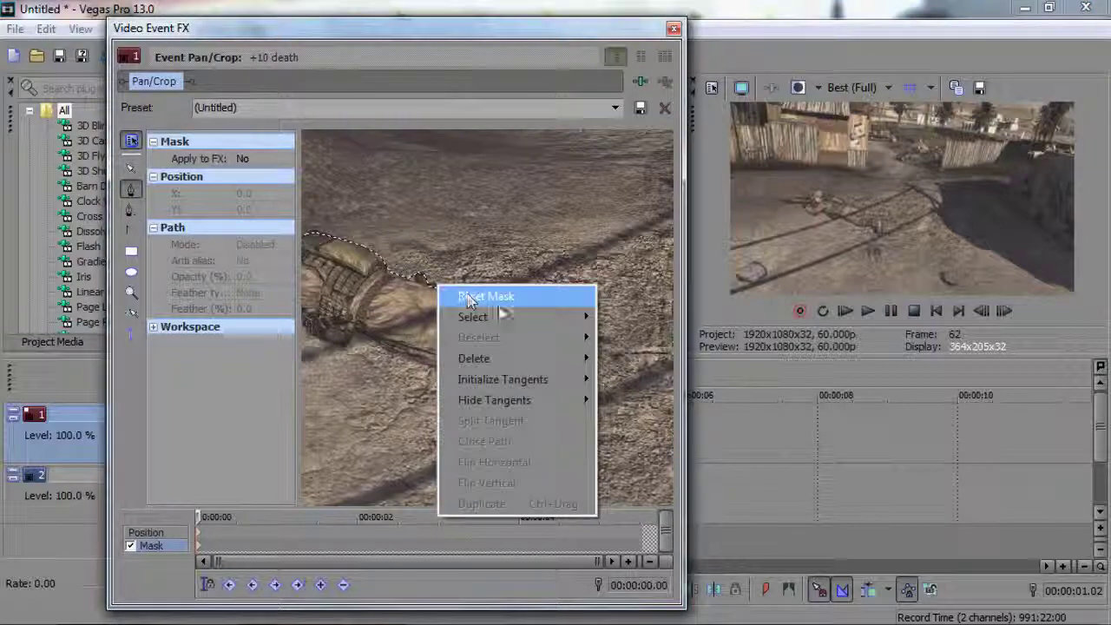
{"action": "mouse_move", "coordinate": [508, 318]}
{"action": "left_click", "coordinate": [640, 378]}
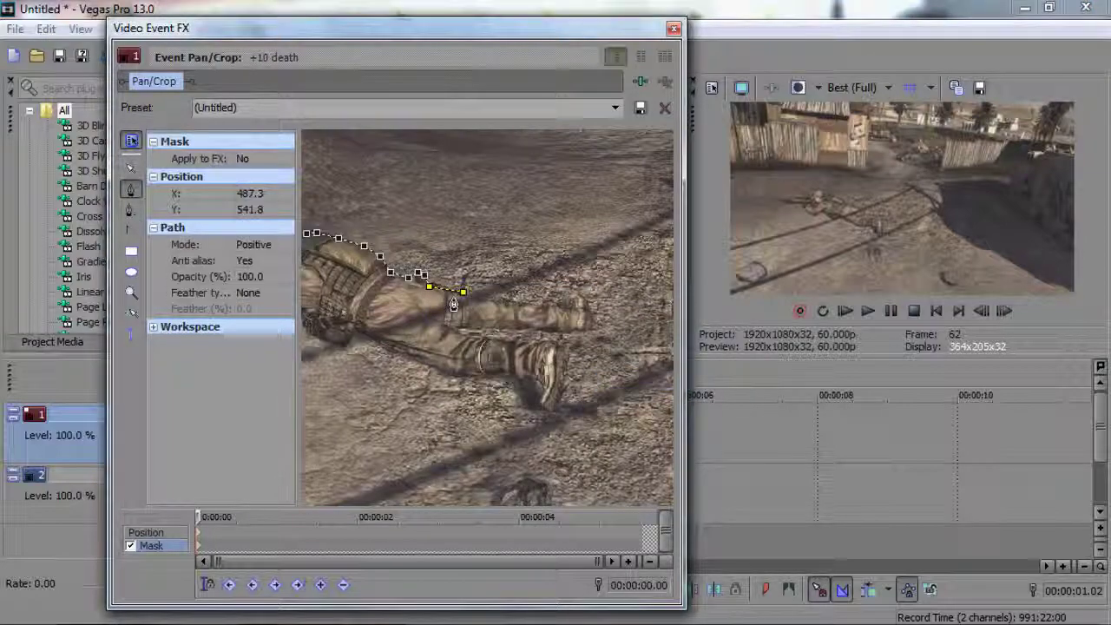
{"action": "left_click", "coordinate": [477, 299]}
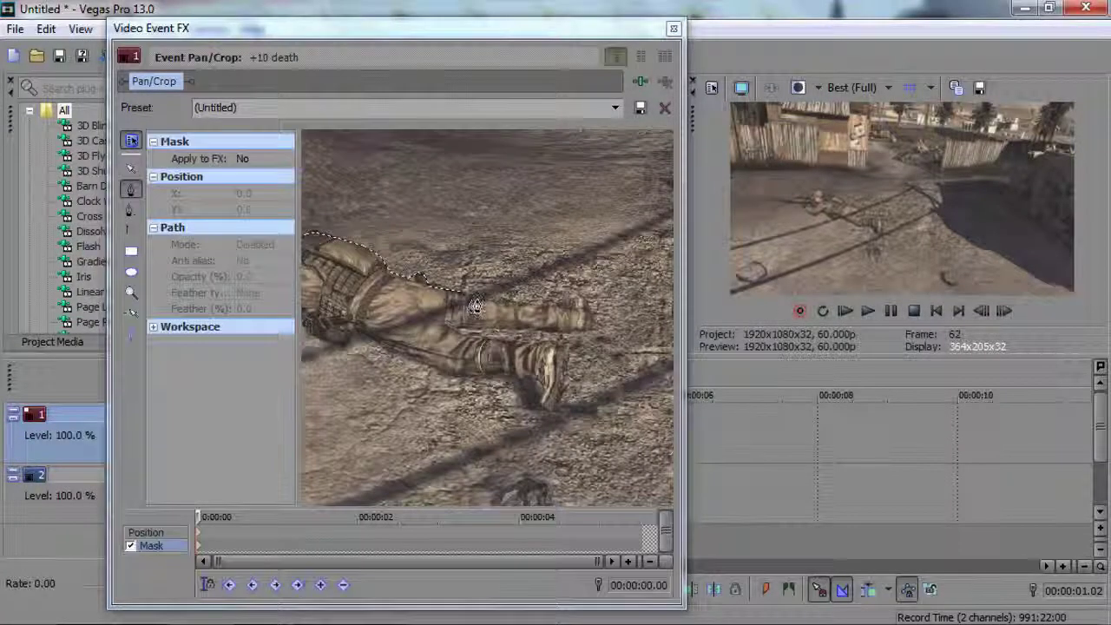
{"action": "left_click", "coordinate": [462, 296]}
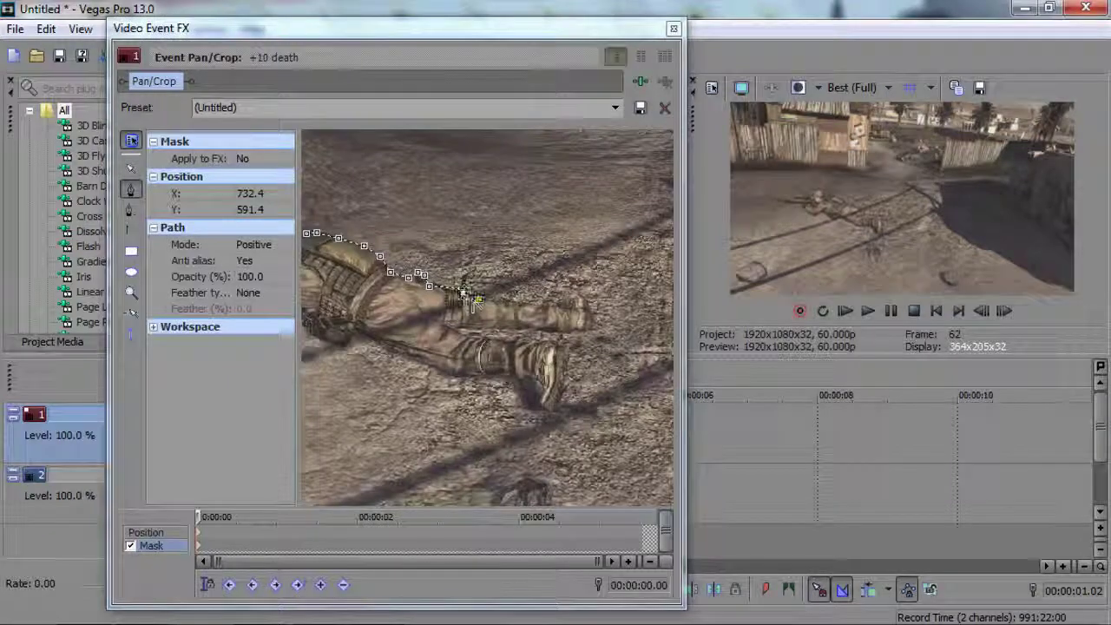
{"action": "key", "text": "ctrl+z"}
{"action": "key", "text": "ctrl+z"}
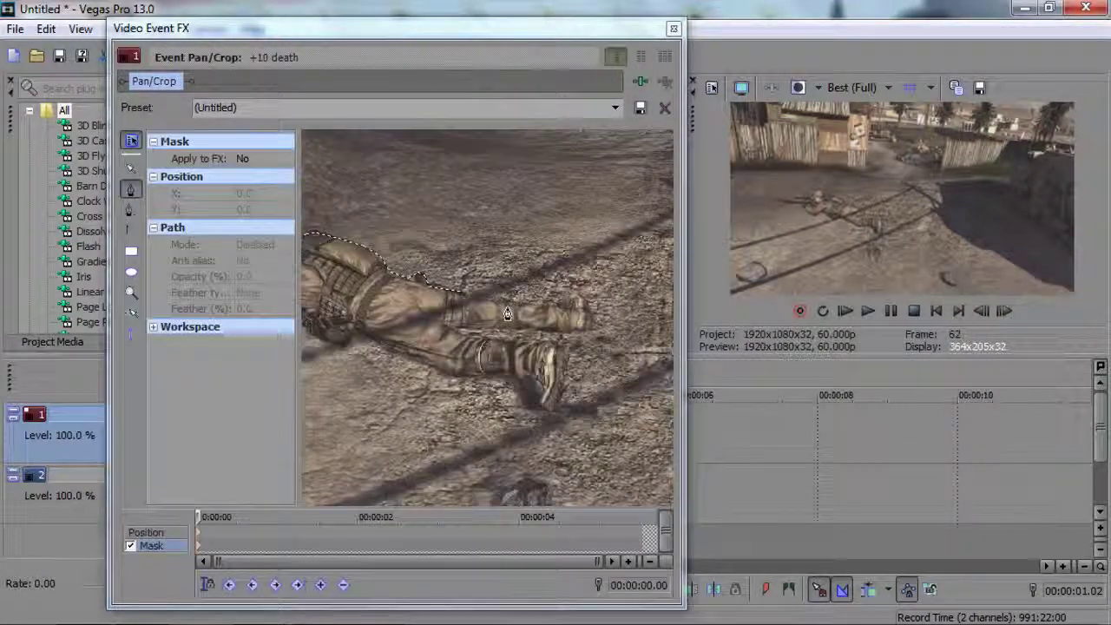
Step: Resume the path from its last anchor at the thigh and trace the farther leg's upper edge to the boot
{"action": "left_click", "coordinate": [494, 317]}
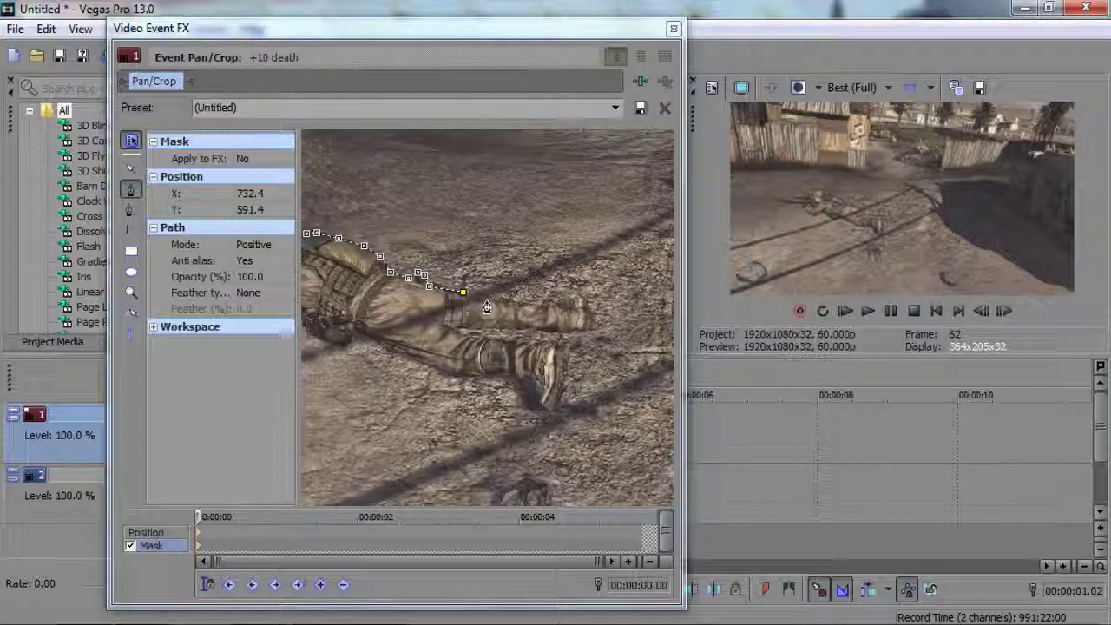
{"action": "left_click", "coordinate": [490, 301]}
{"action": "left_click", "coordinate": [521, 306]}
{"action": "left_click", "coordinate": [551, 308]}
{"action": "left_click", "coordinate": [563, 299]}
{"action": "left_click", "coordinate": [574, 292]}
{"action": "left_click", "coordinate": [587, 304]}
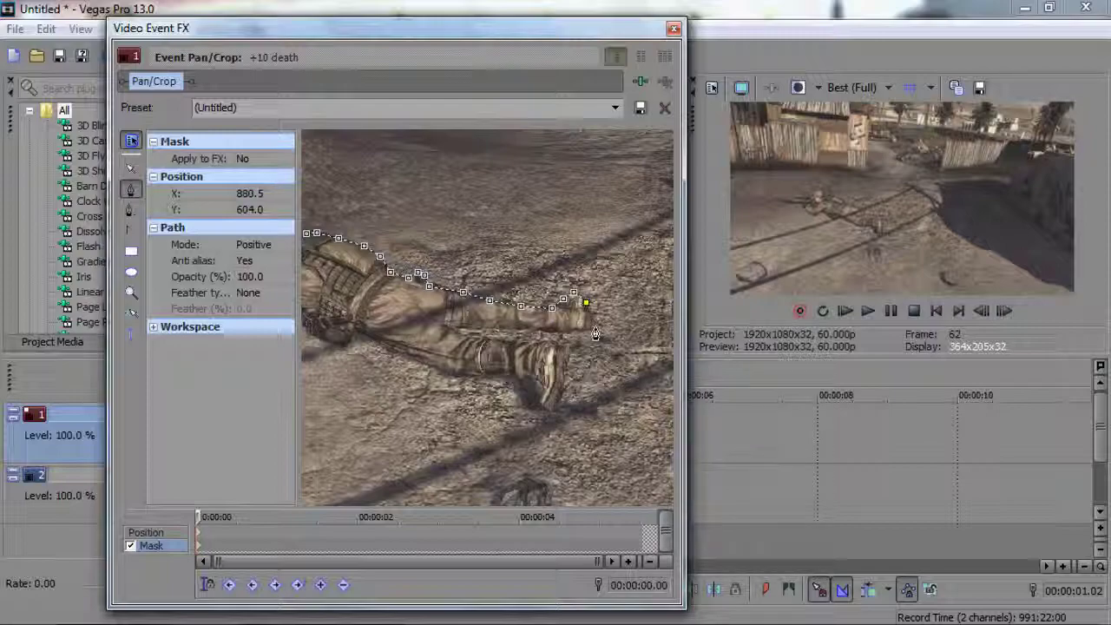
Step: Trace the mask path around the farther boot's sole and back along that leg's lower edge to between the legs
{"action": "left_click", "coordinate": [577, 332]}
{"action": "left_click", "coordinate": [551, 333]}
{"action": "left_click", "coordinate": [529, 330]}
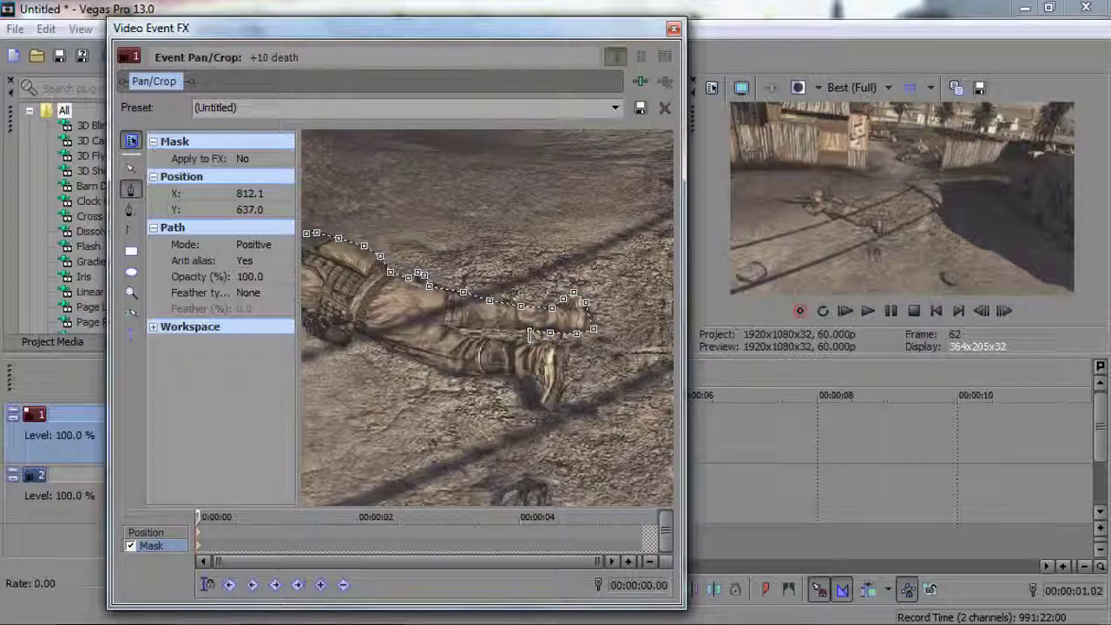
{"action": "left_click", "coordinate": [504, 330]}
{"action": "left_click", "coordinate": [465, 328]}
{"action": "left_click", "coordinate": [449, 325]}
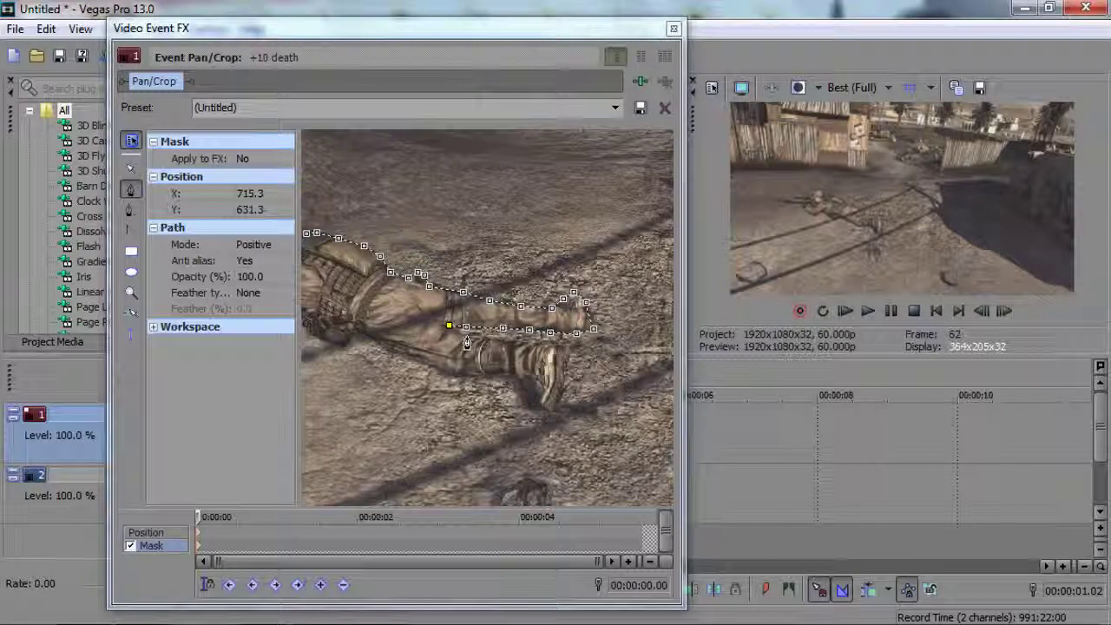
Step: Trace the mask path along the nearer leg's upper edge from between the legs to the boot
{"action": "left_click", "coordinate": [466, 339]}
{"action": "left_click", "coordinate": [488, 342]}
{"action": "left_click", "coordinate": [519, 345]}
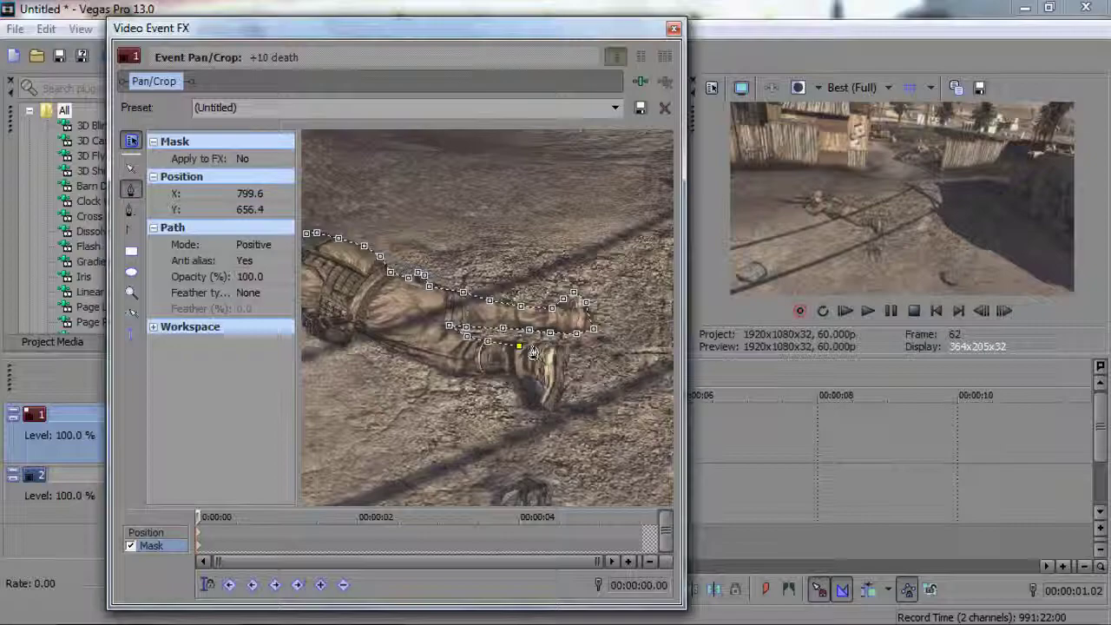
{"action": "left_click", "coordinate": [539, 346]}
{"action": "left_click", "coordinate": [567, 348]}
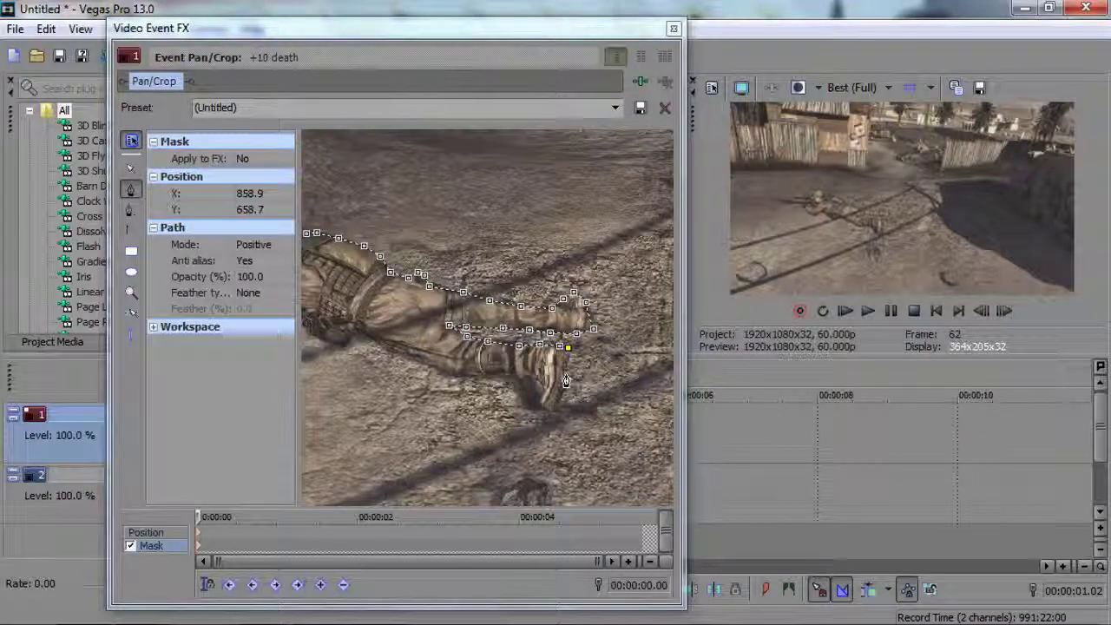
Step: Outline the sole and toe of the nearer boot with mask anchor points
{"action": "left_click", "coordinate": [565, 377]}
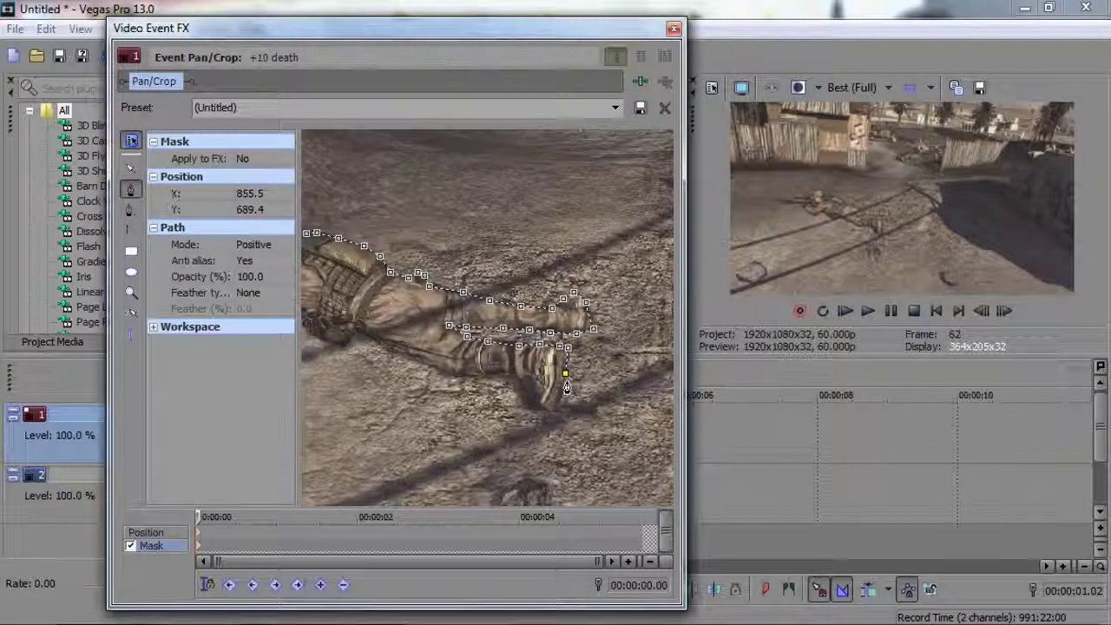
{"action": "left_click", "coordinate": [563, 394]}
{"action": "left_click", "coordinate": [553, 410]}
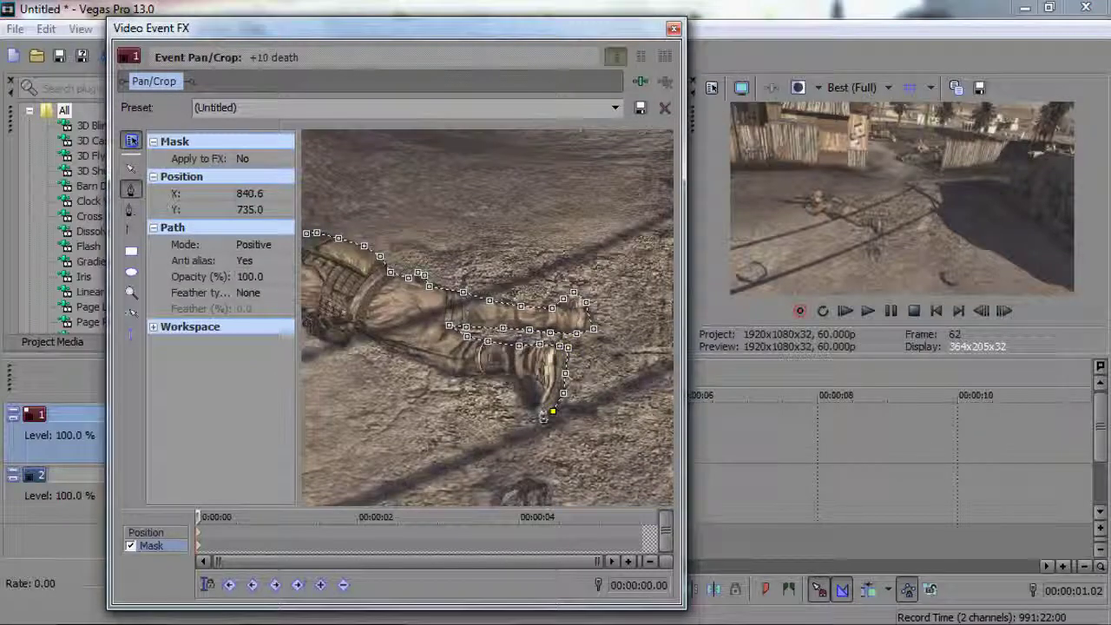
{"action": "left_click", "coordinate": [542, 402]}
{"action": "left_click", "coordinate": [545, 388]}
Step: Trace the mask path from the nearer boot's ankle along the leg's lower edge to the sniper's waist
{"action": "left_click", "coordinate": [531, 379]}
{"action": "left_click", "coordinate": [519, 378]}
{"action": "left_click", "coordinate": [505, 376]}
{"action": "left_click", "coordinate": [478, 376]}
{"action": "left_click", "coordinate": [451, 377]}
{"action": "left_click", "coordinate": [430, 367]}
{"action": "left_click", "coordinate": [396, 355]}
{"action": "left_click", "coordinate": [368, 341]}
Step: Continue the mask path from the waist along the underside of the vest to the chest
{"action": "scroll", "coordinate": [370, 342], "scroll_direction": "down", "scroll_amount": 2}
{"action": "left_click", "coordinate": [380, 334]}
{"action": "left_click", "coordinate": [369, 340]}
{"action": "left_click", "coordinate": [354, 335]}
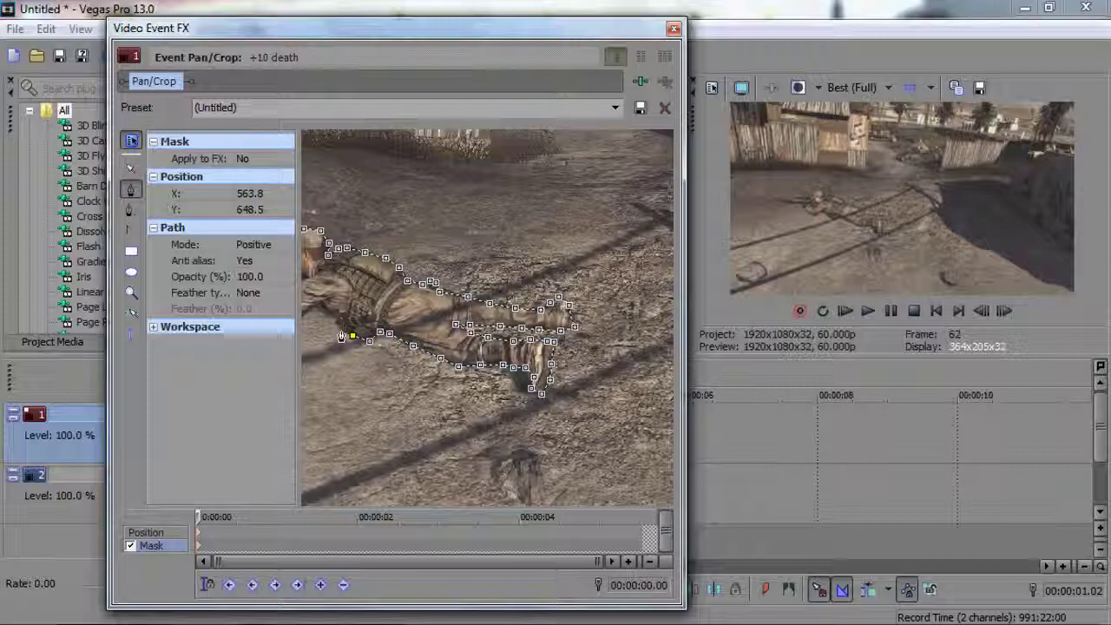
{"action": "left_click", "coordinate": [332, 321]}
{"action": "left_click", "coordinate": [338, 317]}
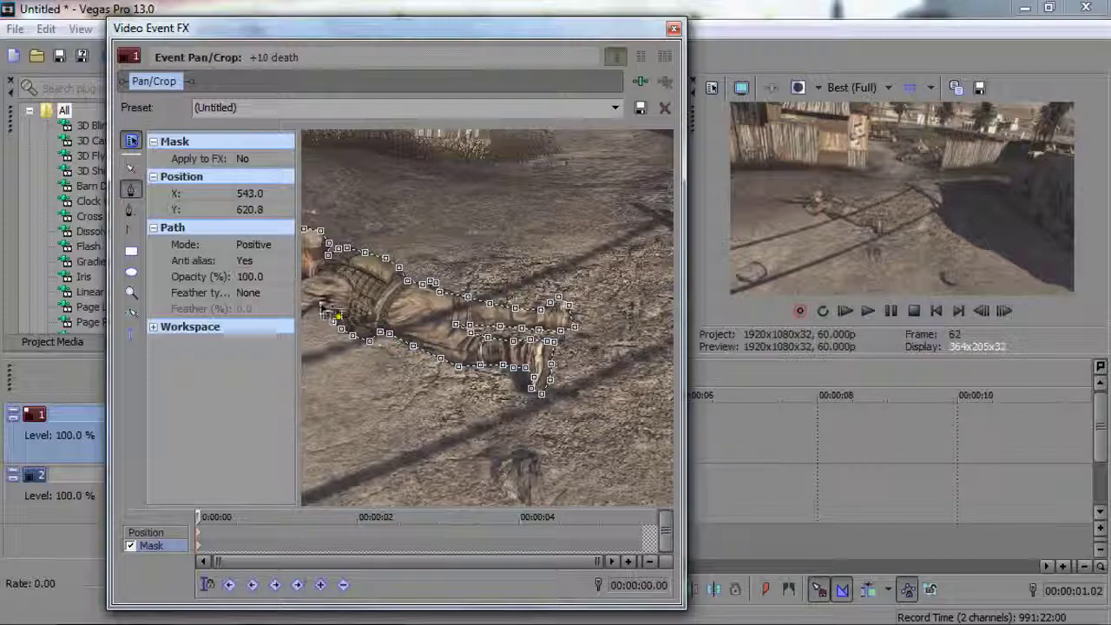
{"action": "left_click", "coordinate": [321, 304]}
Step: Trace the mask path from the chest around the sniper's supporting elbow and forearm up to the rifle
{"action": "scroll", "coordinate": [302, 352], "scroll_direction": "down", "scroll_amount": 2}
{"action": "left_click", "coordinate": [325, 323]}
{"action": "scroll", "coordinate": [323, 323], "scroll_direction": "down", "scroll_amount": 1}
{"action": "key", "text": "ctrl+z"}
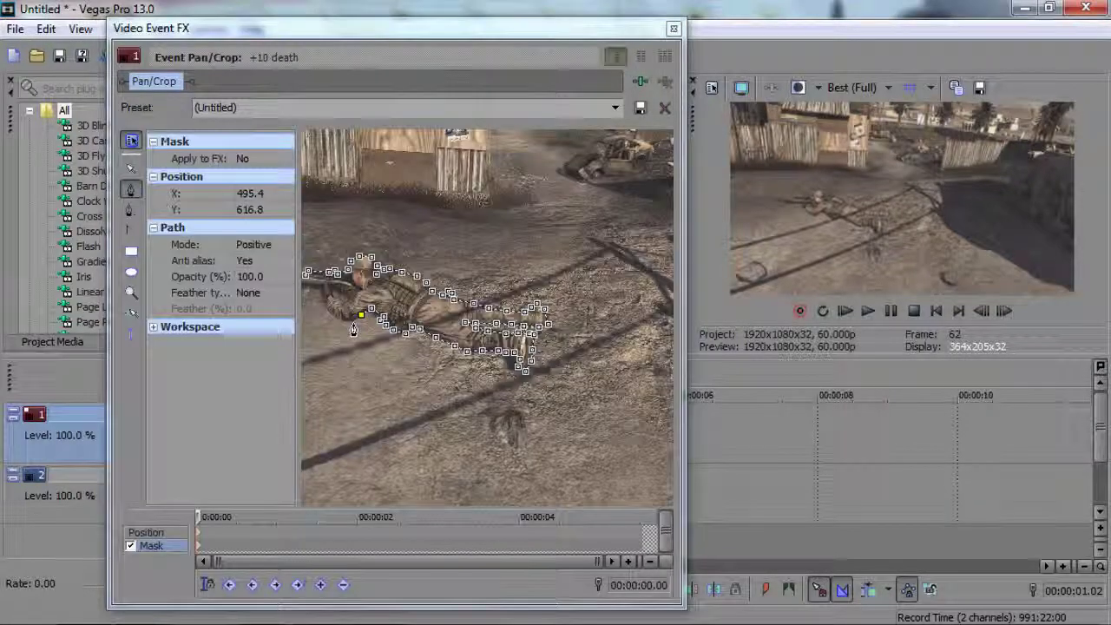
{"action": "left_click", "coordinate": [353, 324]}
{"action": "key", "text": "ctrl+z"}
{"action": "left_click", "coordinate": [340, 321]}
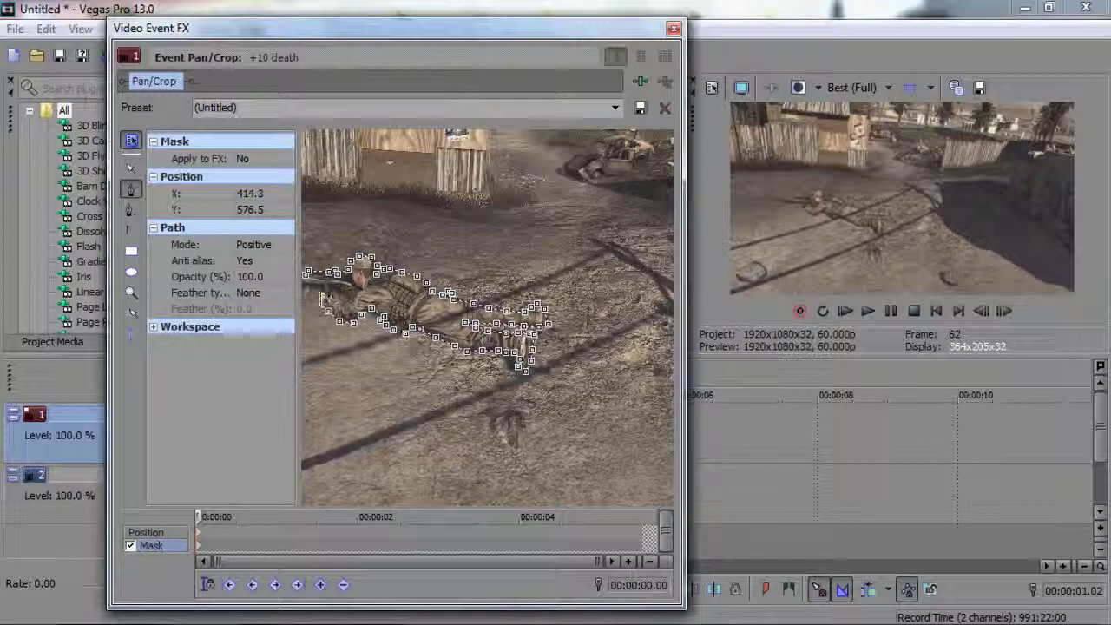
{"action": "scroll", "coordinate": [329, 299], "scroll_direction": "down", "scroll_amount": 1}
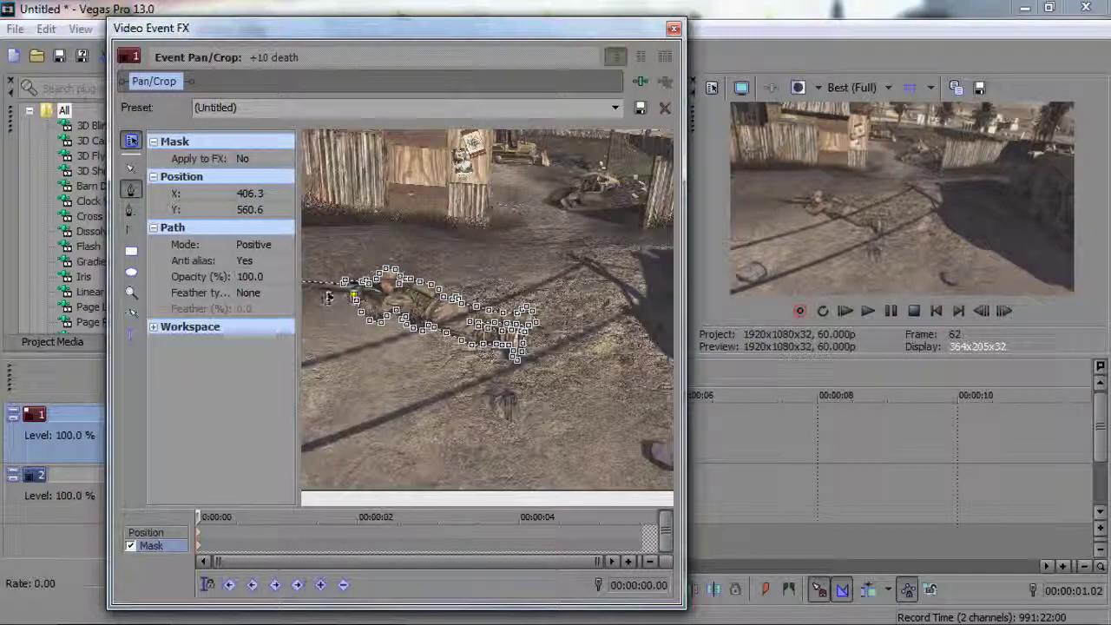
Step: Finish the mask path along the rifle barrel, close it at the muzzle, check the outline and leave the Pan/Crop settings
{"action": "left_click", "coordinate": [318, 291]}
{"action": "scroll", "coordinate": [312, 304], "scroll_direction": "down", "scroll_amount": 1}
{"action": "left_click", "coordinate": [315, 285]}
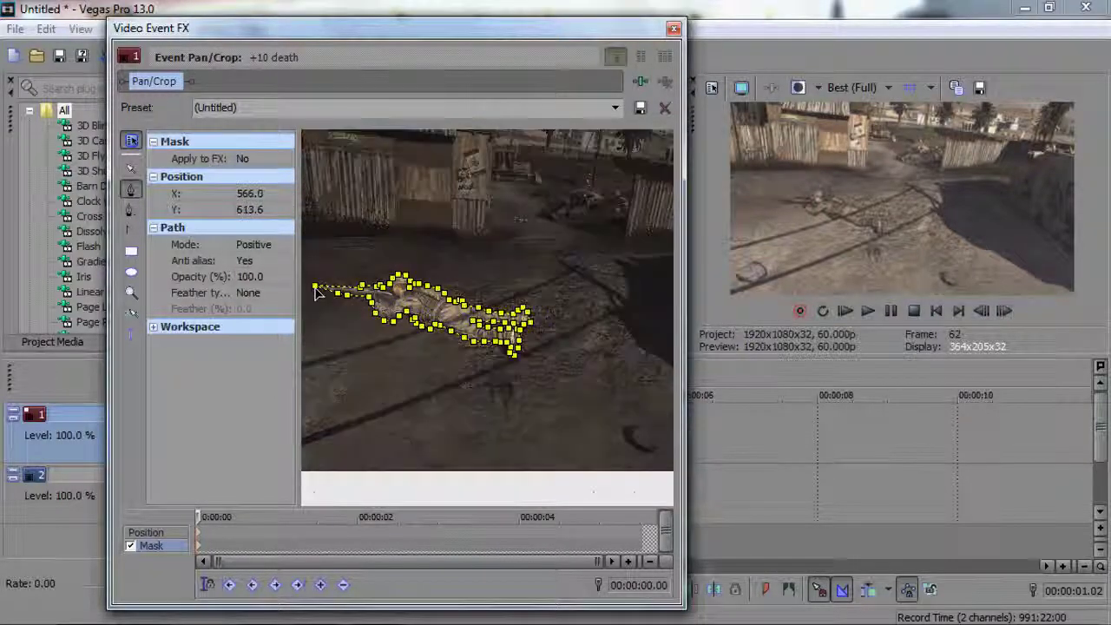
{"action": "scroll", "coordinate": [441, 326], "scroll_direction": "up", "scroll_amount": 2}
{"action": "scroll", "coordinate": [441, 326], "scroll_direction": "down", "scroll_amount": 1}
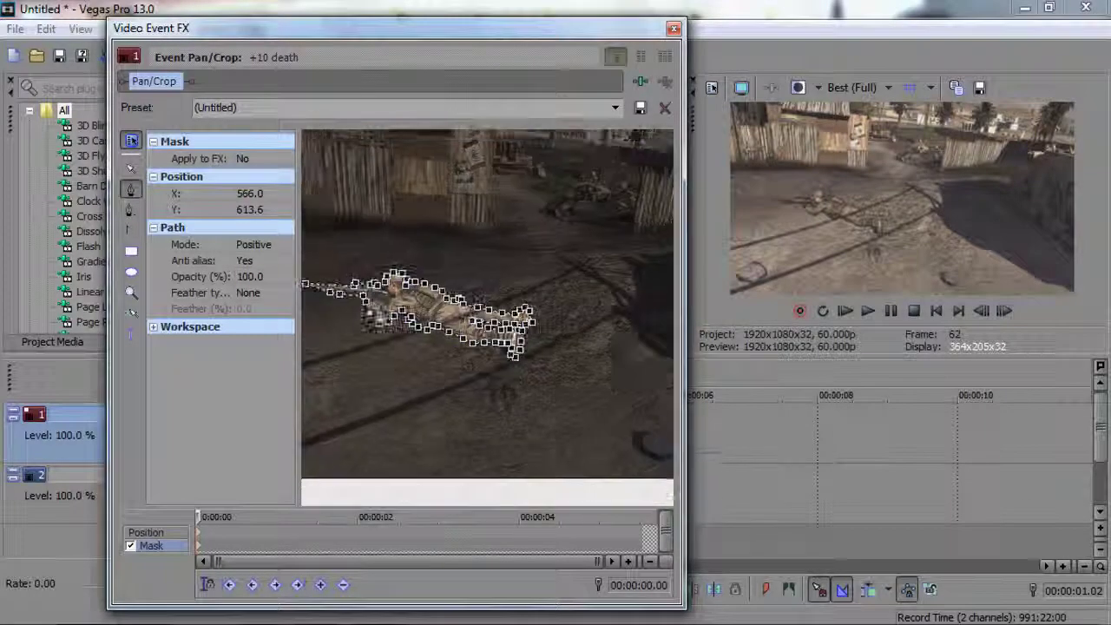
{"action": "scroll", "coordinate": [299, 286], "scroll_direction": "up", "scroll_amount": 5}
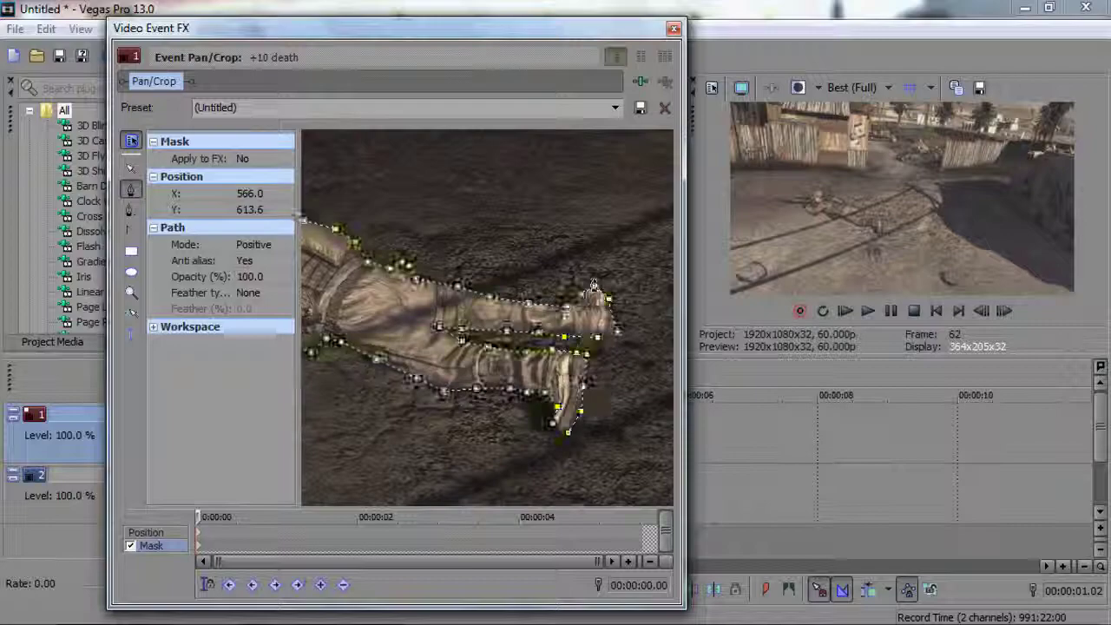
{"action": "scroll", "coordinate": [386, 347], "scroll_direction": "down", "scroll_amount": 1}
{"action": "left_click", "coordinate": [385, 354]}
{"action": "scroll", "coordinate": [385, 355], "scroll_direction": "down", "scroll_amount": 4}
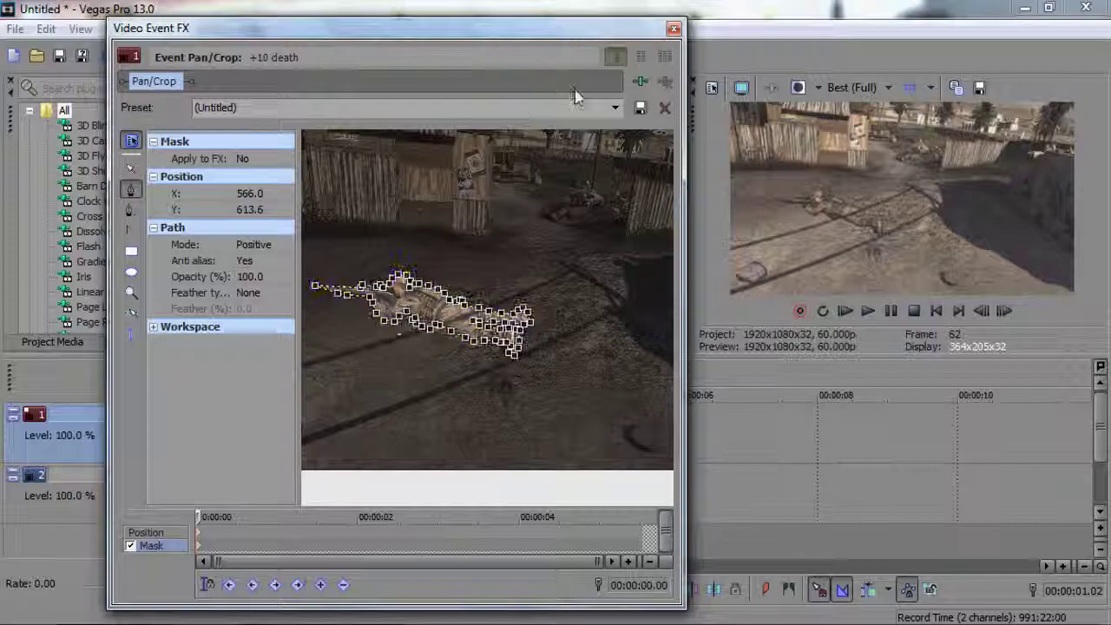
{"action": "left_click", "coordinate": [674, 31]}
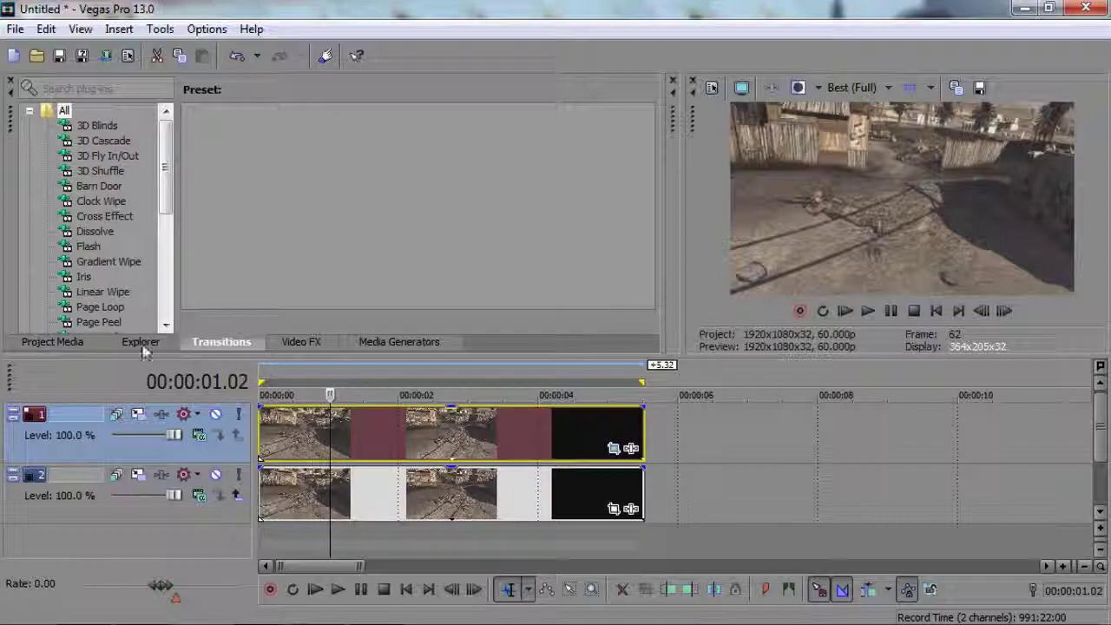
Step: Apply the Color Corrector's (Default) preset to the masked +10 death clip on track 1, keeping the video preview in view
{"action": "left_click", "coordinate": [297, 343]}
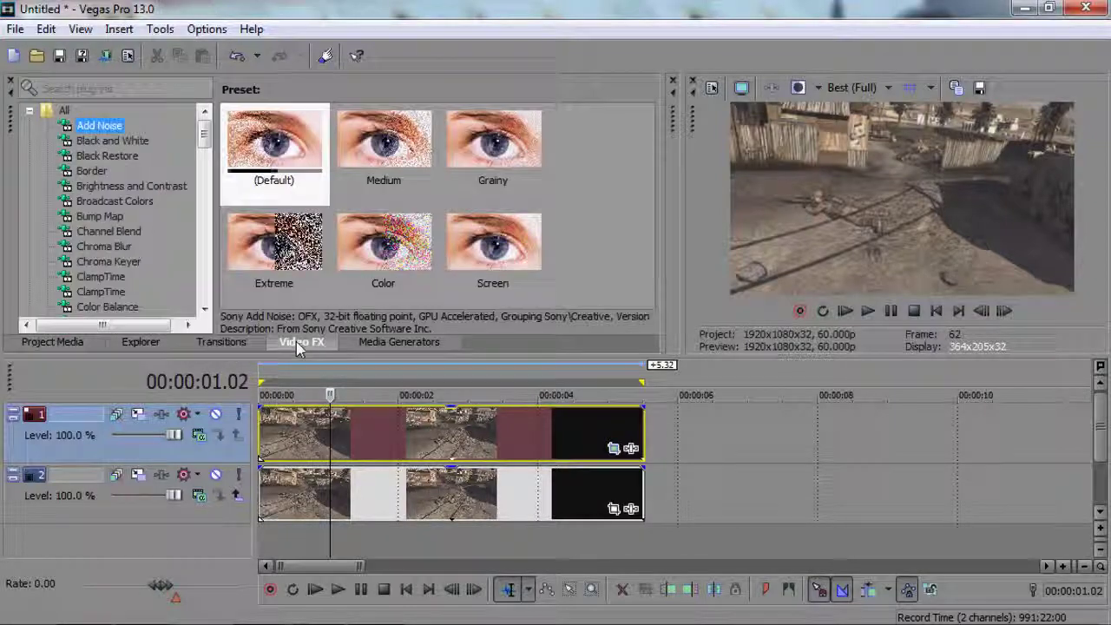
{"action": "scroll", "coordinate": [186, 174], "scroll_direction": "down", "scroll_amount": 3}
{"action": "left_click", "coordinate": [178, 186]}
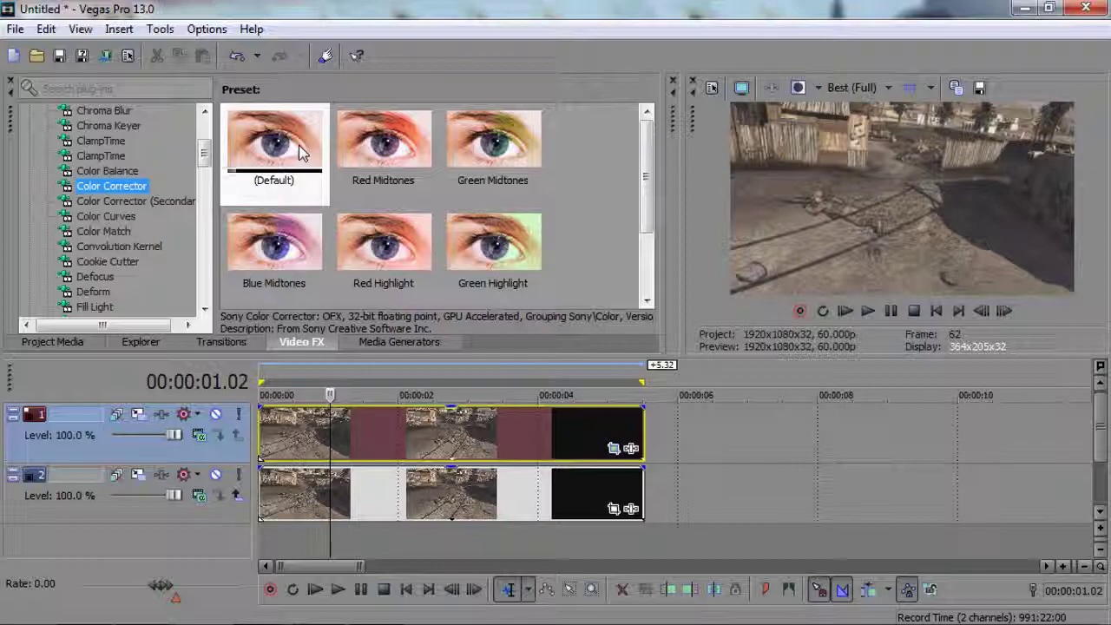
{"action": "left_click_drag", "start_coordinate": [302, 153], "coordinate": [334, 433]}
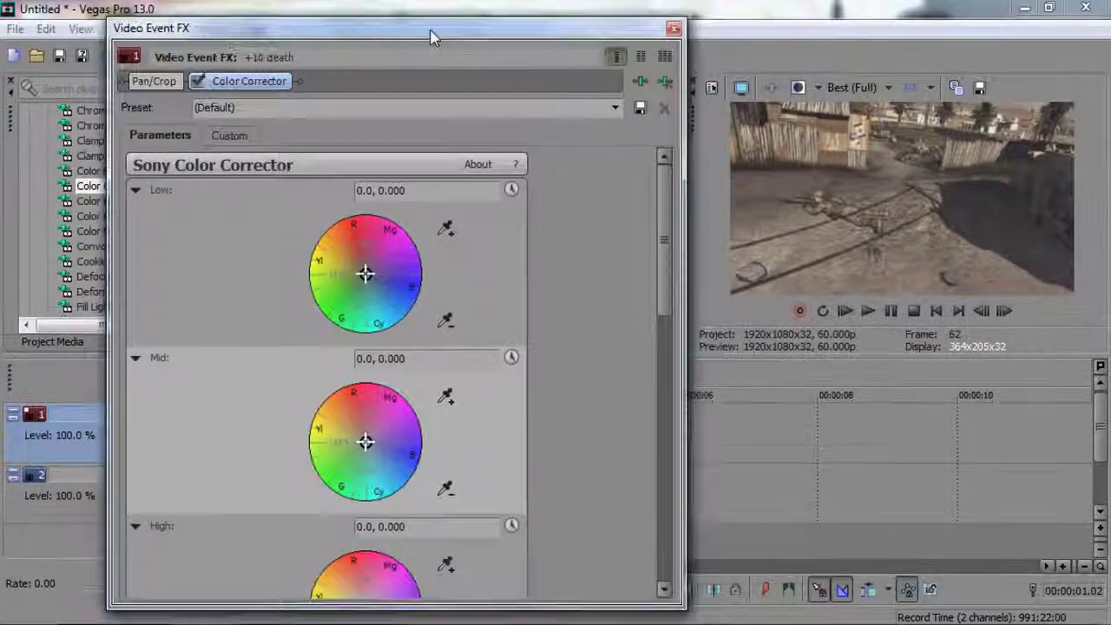
{"action": "left_click_drag", "start_coordinate": [431, 31], "coordinate": [445, 18]}
{"action": "left_click_drag", "start_coordinate": [679, 220], "coordinate": [747, 198]}
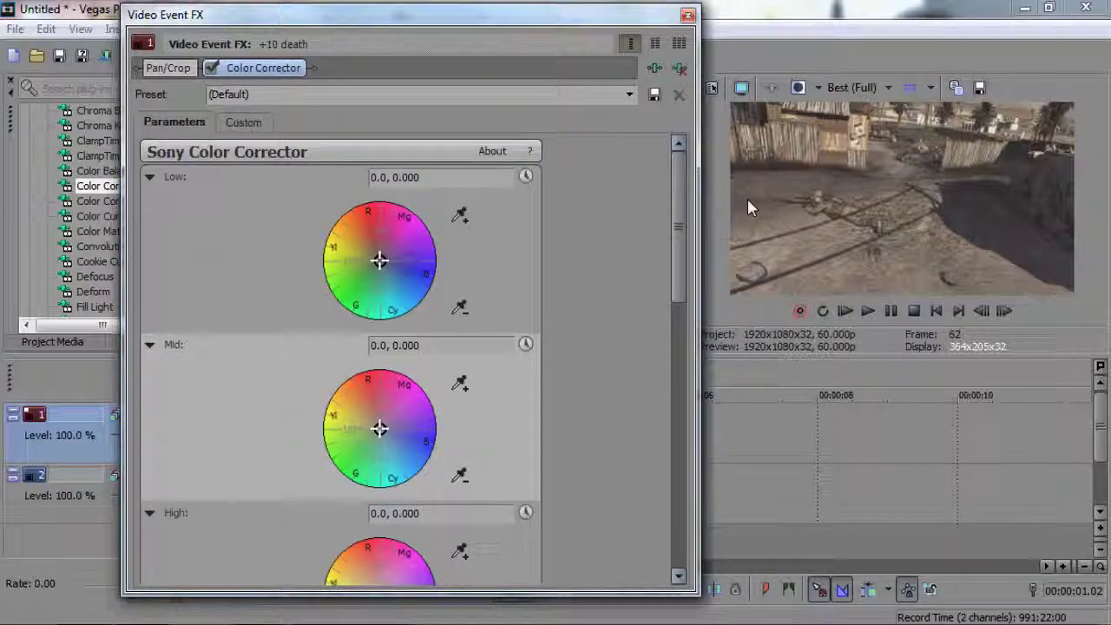
Step: Try magenta tints of different strengths on the Color Corrector's Low wheel
{"action": "left_click", "coordinate": [421, 222]}
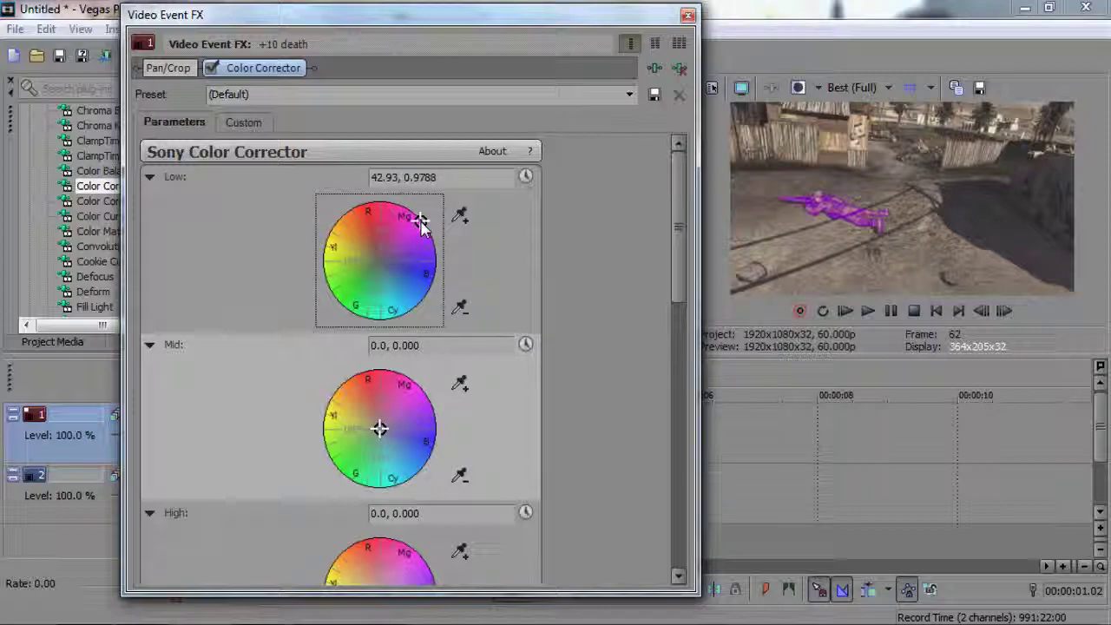
{"action": "left_click", "coordinate": [381, 261]}
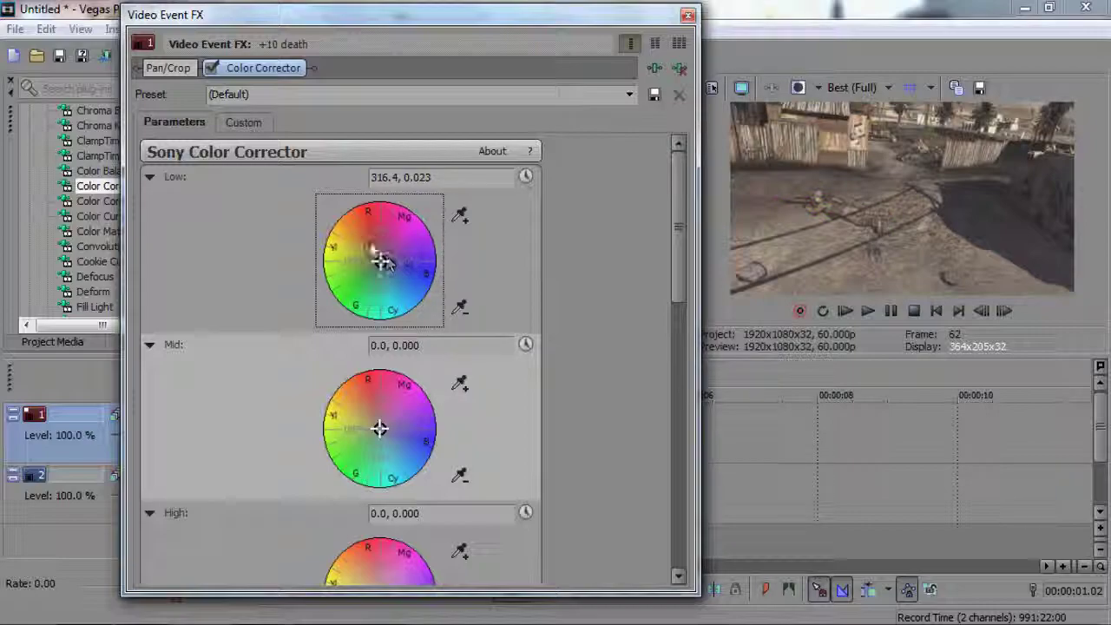
{"action": "left_click", "coordinate": [392, 245]}
{"action": "left_click_drag", "start_coordinate": [392, 248], "coordinate": [417, 213]}
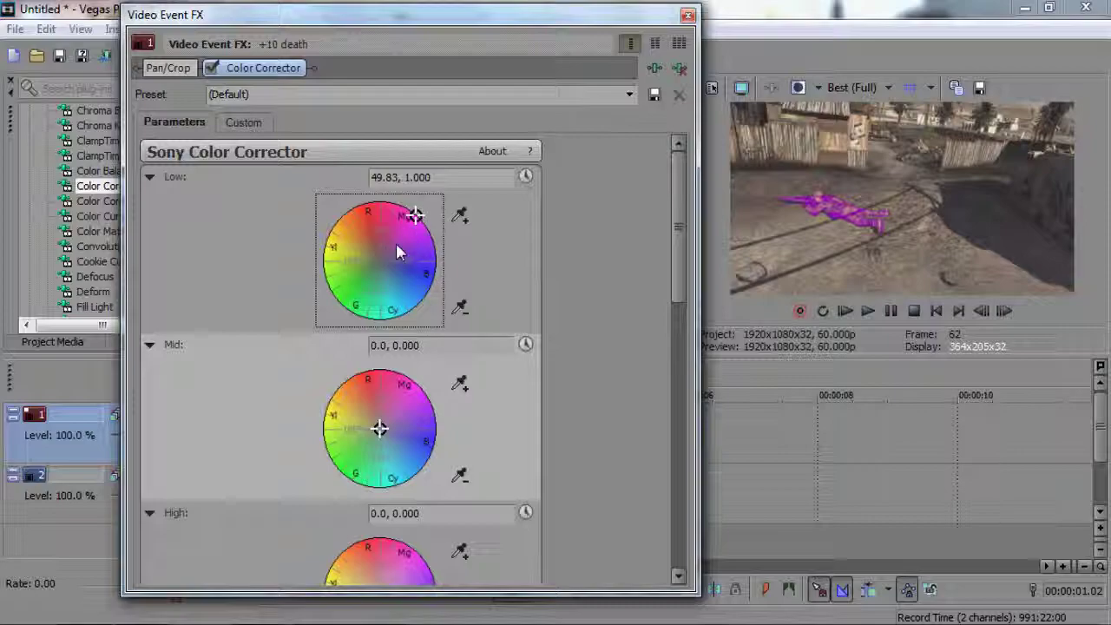
{"action": "left_click", "coordinate": [396, 246]}
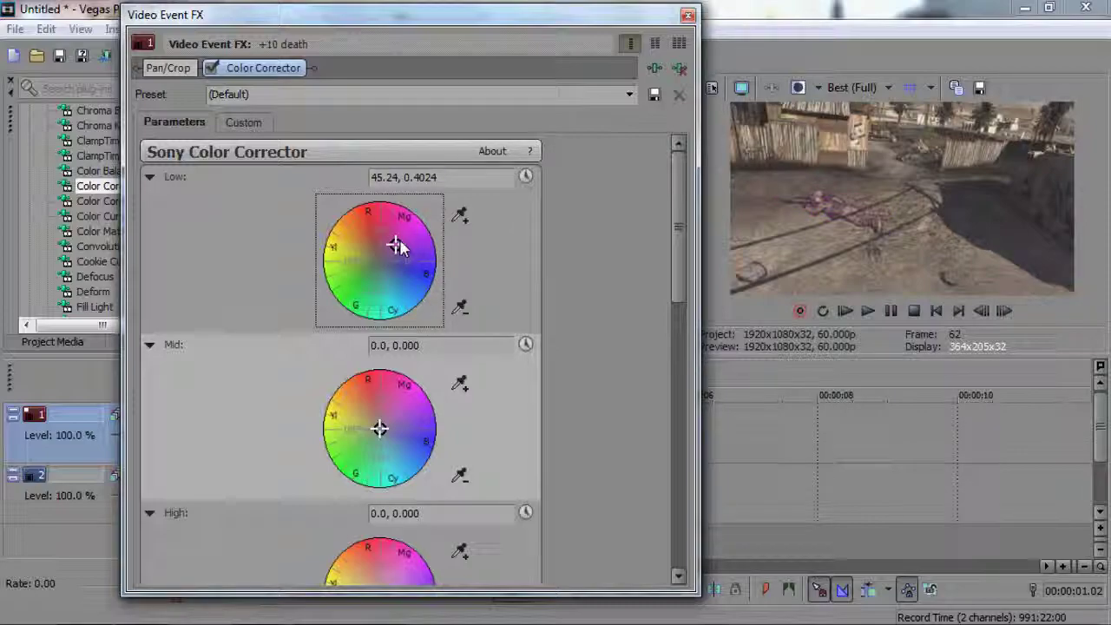
Step: Tint the sniper blue by setting the Low wheel to 318.99, 0.508 and the Mid wheel to 319.25, 0.462
{"action": "left_click_drag", "start_coordinate": [398, 245], "coordinate": [401, 282]}
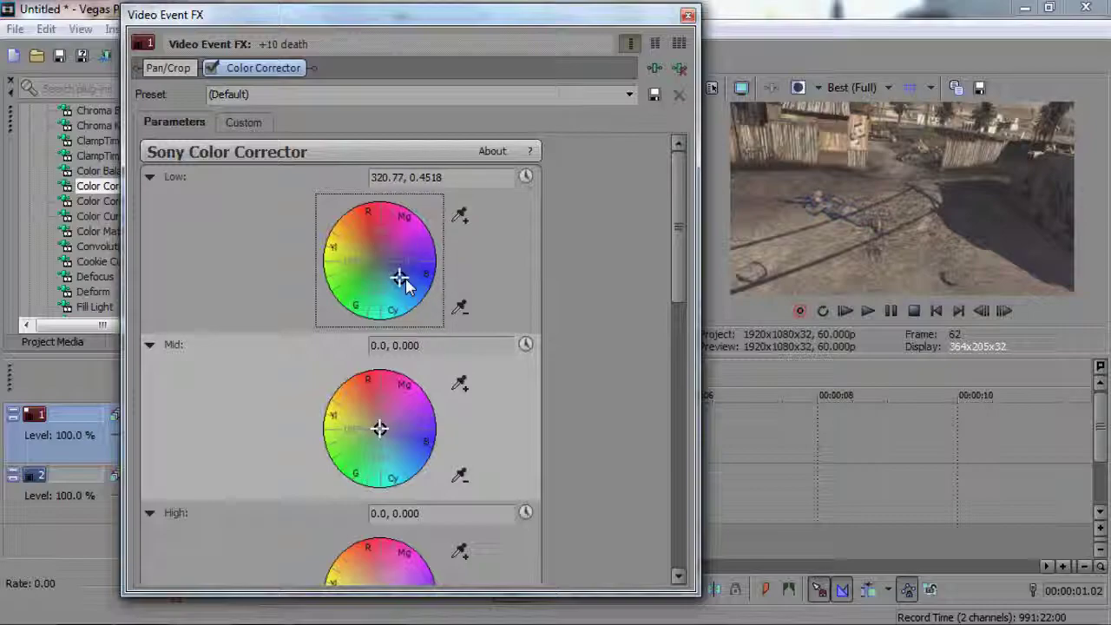
{"action": "left_click", "coordinate": [399, 448]}
{"action": "left_click_drag", "start_coordinate": [680, 271], "coordinate": [384, 260]}
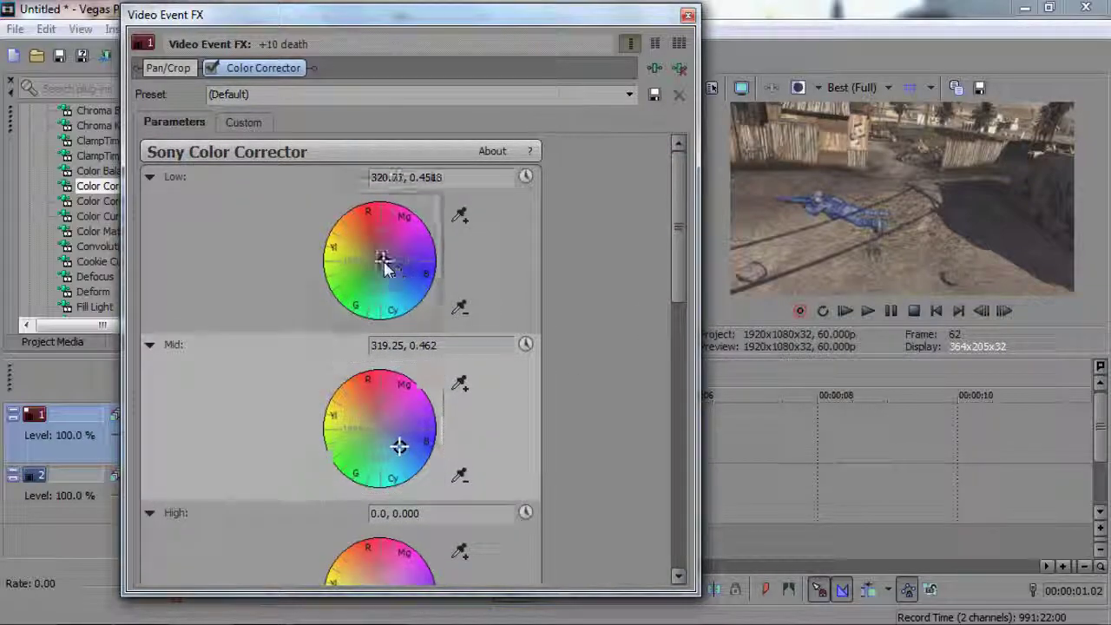
{"action": "left_click", "coordinate": [402, 282]}
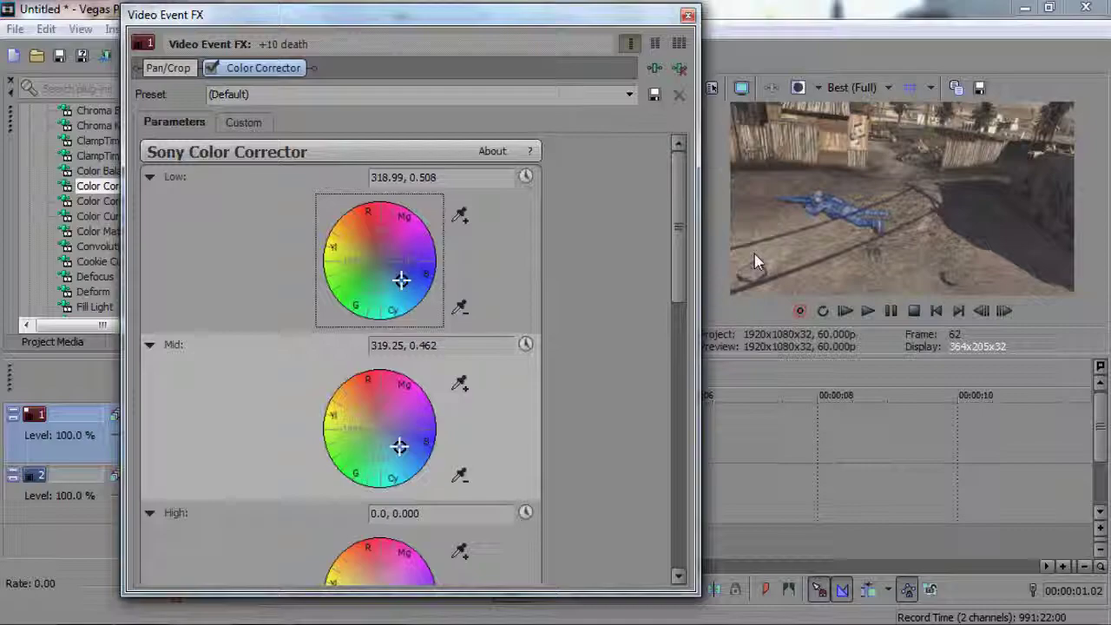
Step: Fine-tune the Mid wheel's blue tint to 320.03, 0.5437
{"action": "left_click", "coordinate": [396, 458]}
{"action": "double_click", "coordinate": [396, 458]}
{"action": "left_click", "coordinate": [396, 449]}
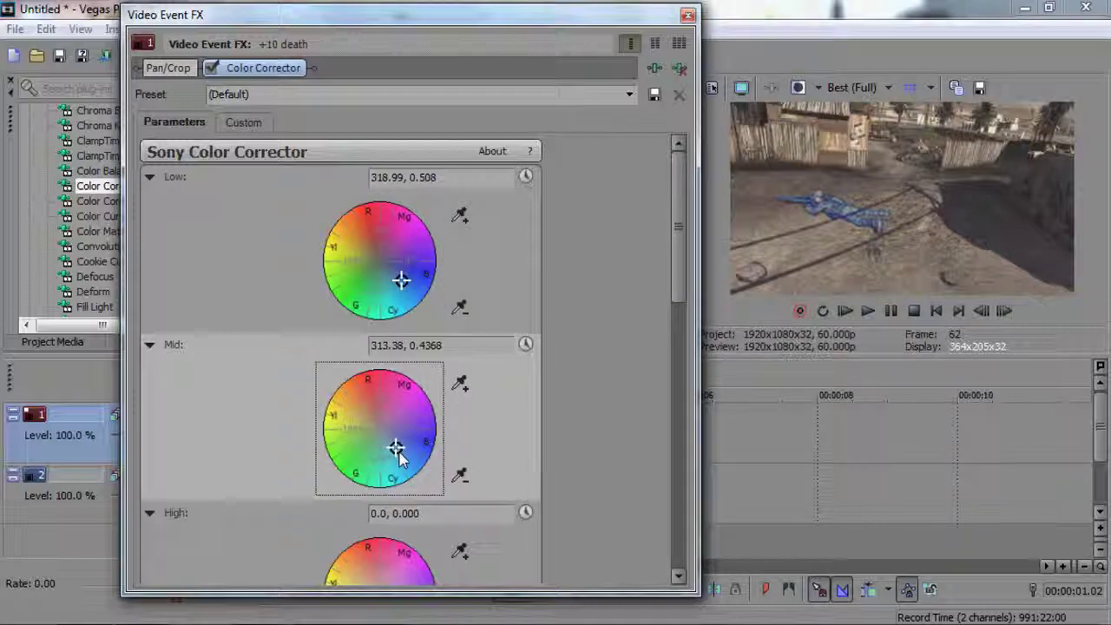
{"action": "mouse_move", "coordinate": [402, 449]}
{"action": "left_mouse_down"}
{"action": "mouse_move", "coordinate": [405, 412]}
{"action": "mouse_move", "coordinate": [373, 390]}
{"action": "mouse_move", "coordinate": [355, 446]}
{"action": "mouse_move", "coordinate": [406, 395]}
{"action": "mouse_move", "coordinate": [339, 405]}
{"action": "mouse_move", "coordinate": [411, 439]}
{"action": "mouse_move", "coordinate": [404, 451]}
{"action": "left_mouse_up"}
Step: Set the High wheel to a blue tint of 315.12, 0.5174 and close the effect settings
{"action": "left_click_drag", "start_coordinate": [678, 270], "coordinate": [668, 536]}
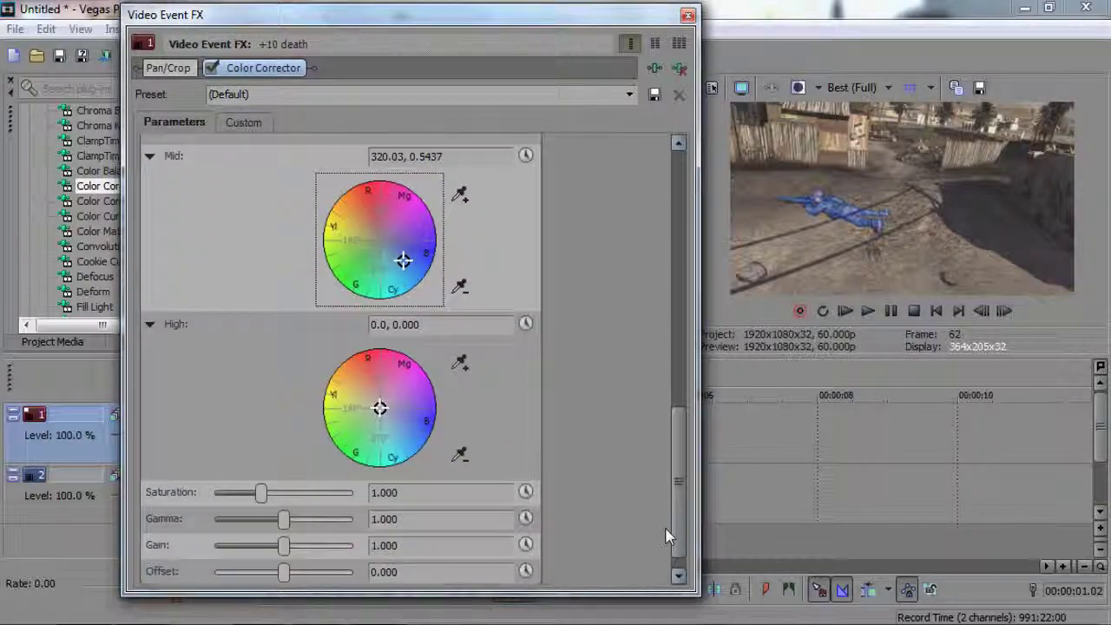
{"action": "left_click", "coordinate": [400, 427]}
{"action": "mouse_move", "coordinate": [399, 430]}
{"action": "left_mouse_down"}
{"action": "mouse_move", "coordinate": [360, 352]}
{"action": "mouse_move", "coordinate": [382, 437]}
{"action": "mouse_move", "coordinate": [393, 350]}
{"action": "mouse_move", "coordinate": [427, 409]}
{"action": "mouse_move", "coordinate": [399, 429]}
{"action": "left_mouse_up"}
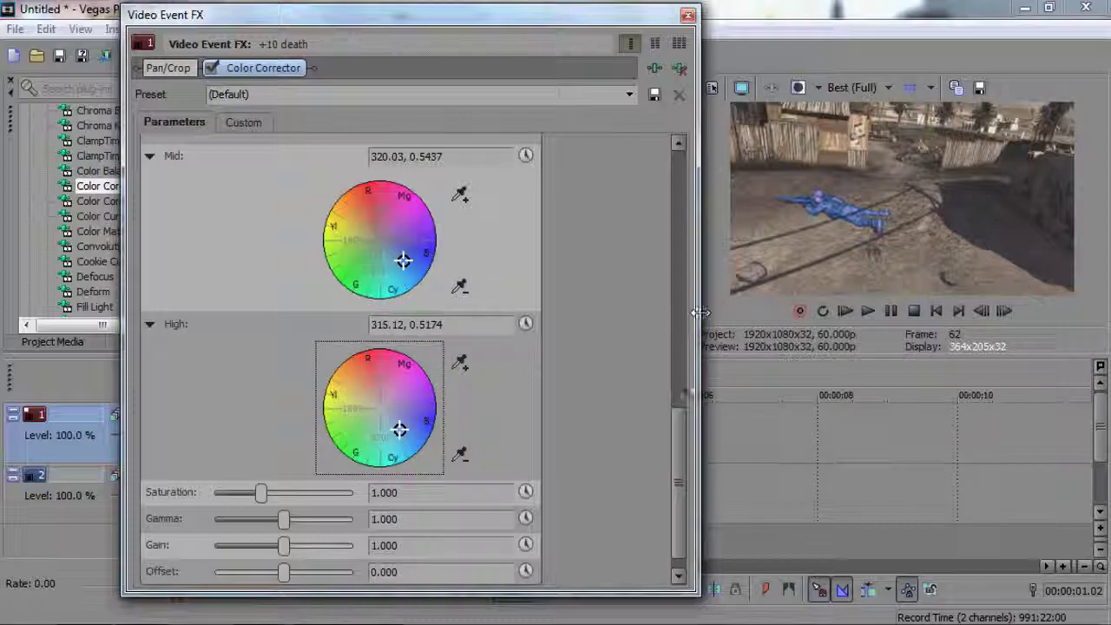
{"action": "left_click_drag", "start_coordinate": [680, 437], "coordinate": [677, 446]}
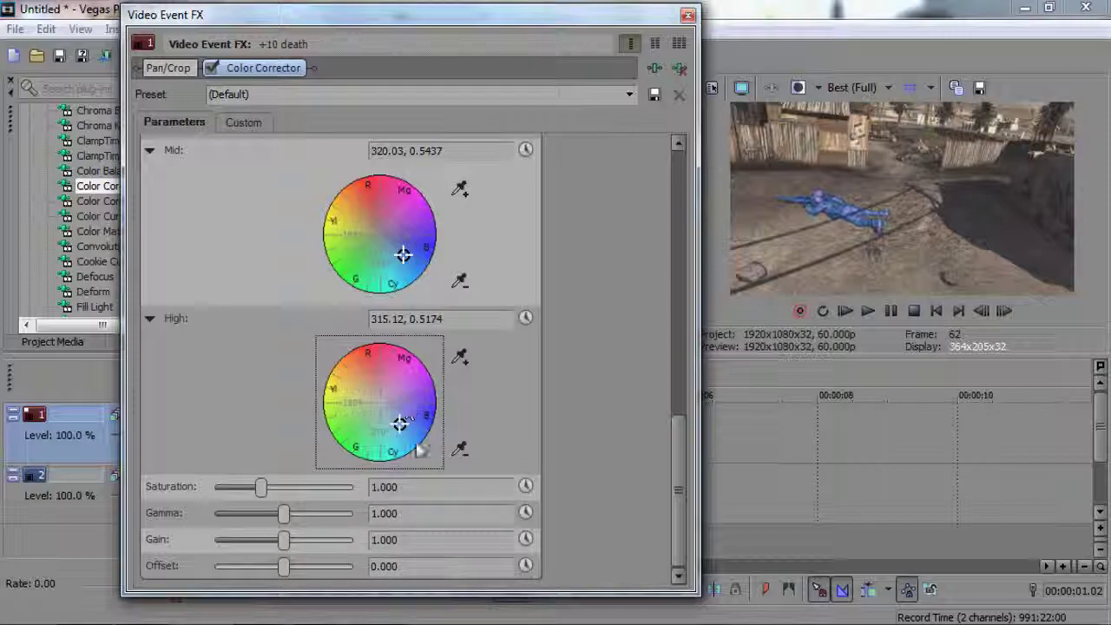
{"action": "left_click", "coordinate": [687, 15]}
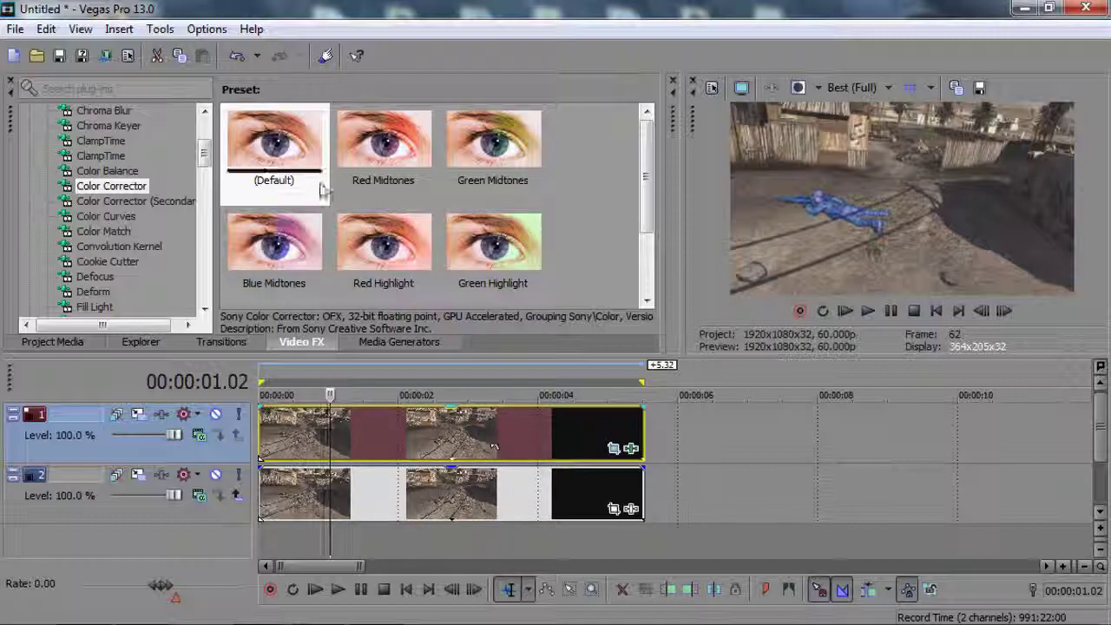
Step: Try the Color Corrector's Red Midtones preset on the background clip on track 2 and remove it again
{"action": "left_click_drag", "start_coordinate": [384, 144], "coordinate": [465, 504]}
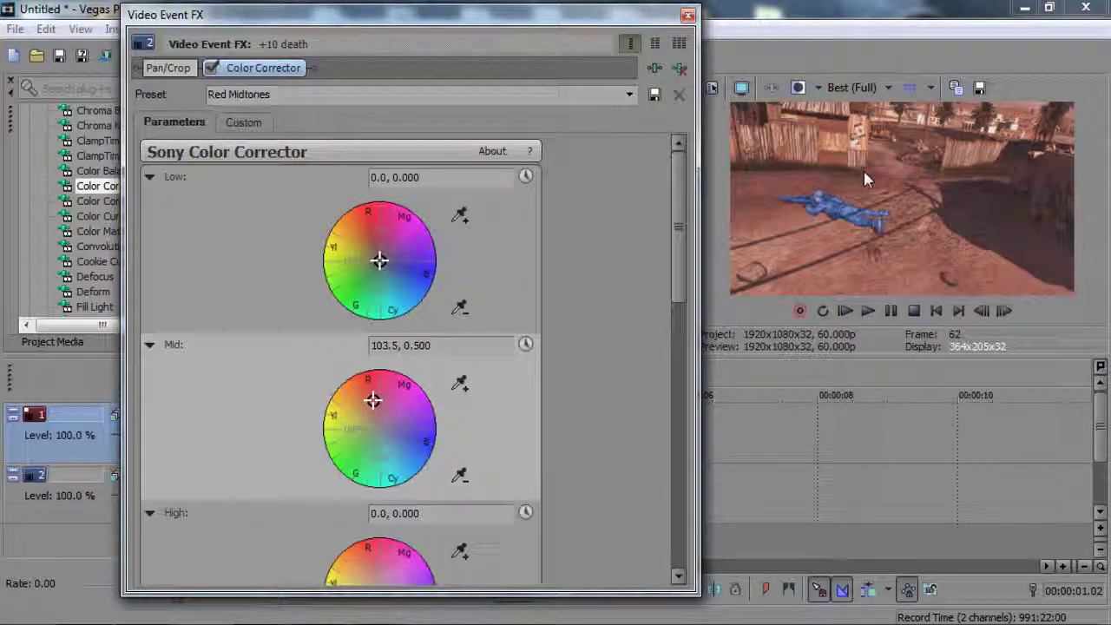
{"action": "left_click", "coordinate": [688, 15]}
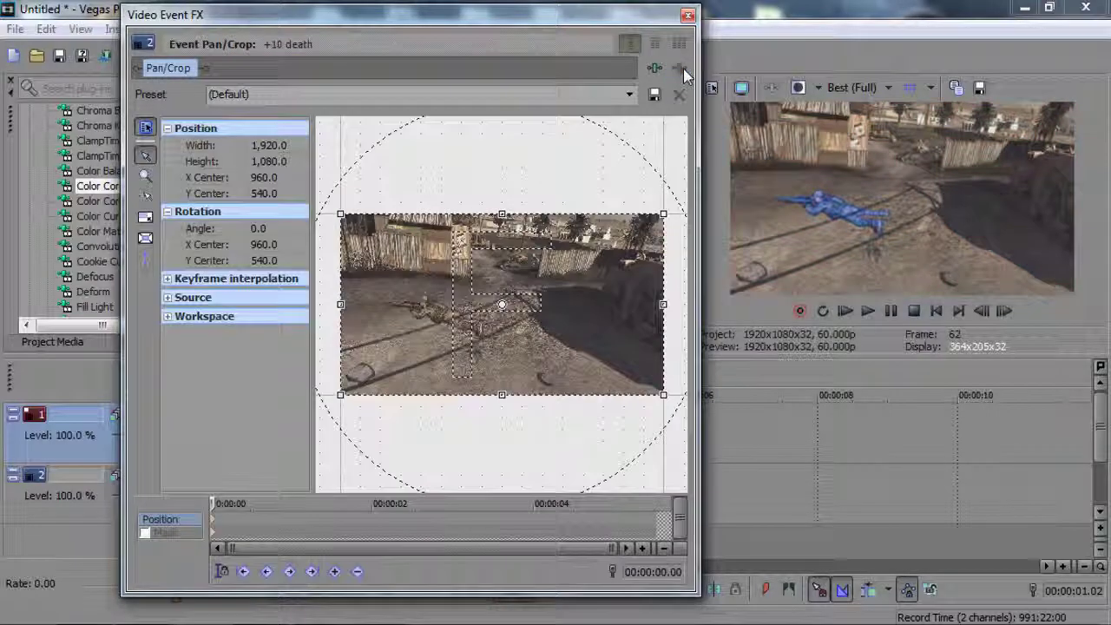
{"action": "left_click", "coordinate": [687, 14]}
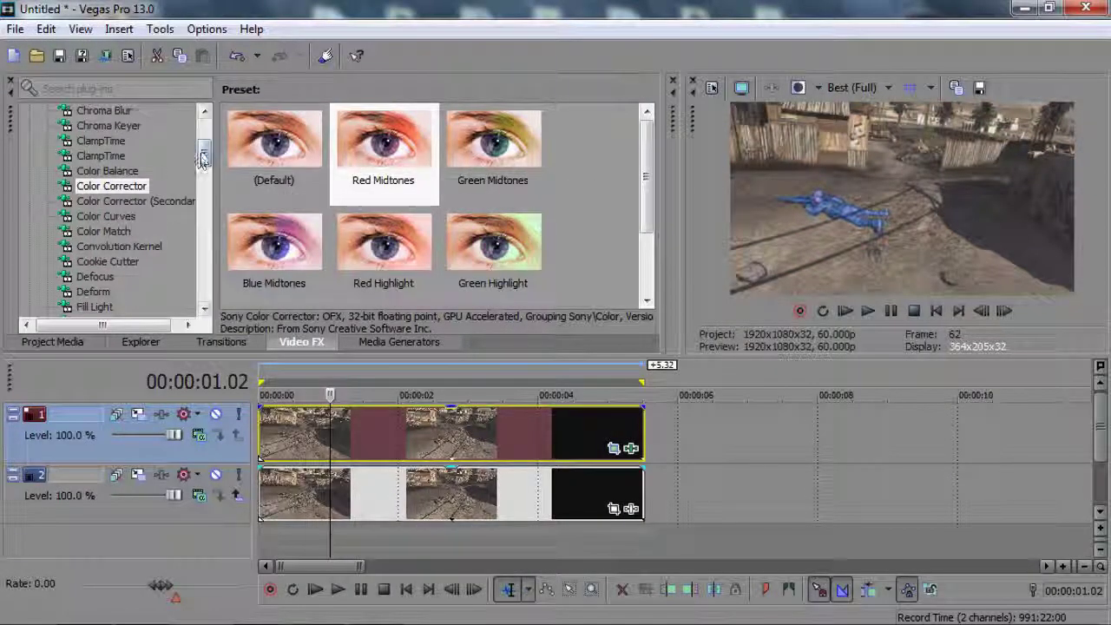
Step: Apply the TV Simulator's Reset to None preset to the masked clip and set Vertical sync to 0.4940
{"action": "left_click_drag", "start_coordinate": [204, 155], "coordinate": [199, 264]}
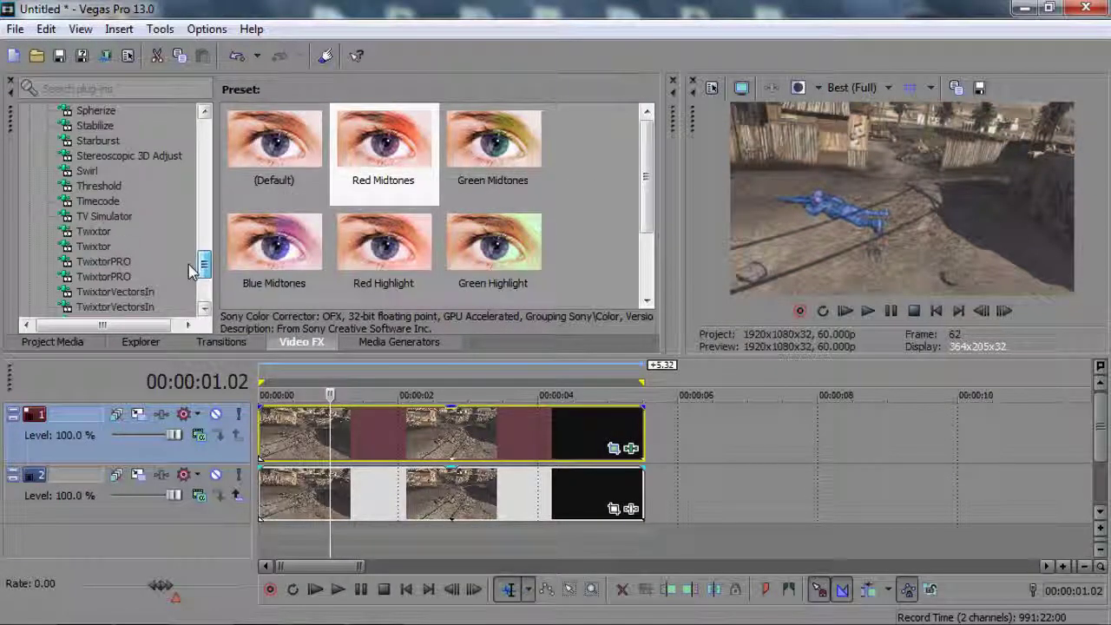
{"action": "left_click", "coordinate": [104, 216]}
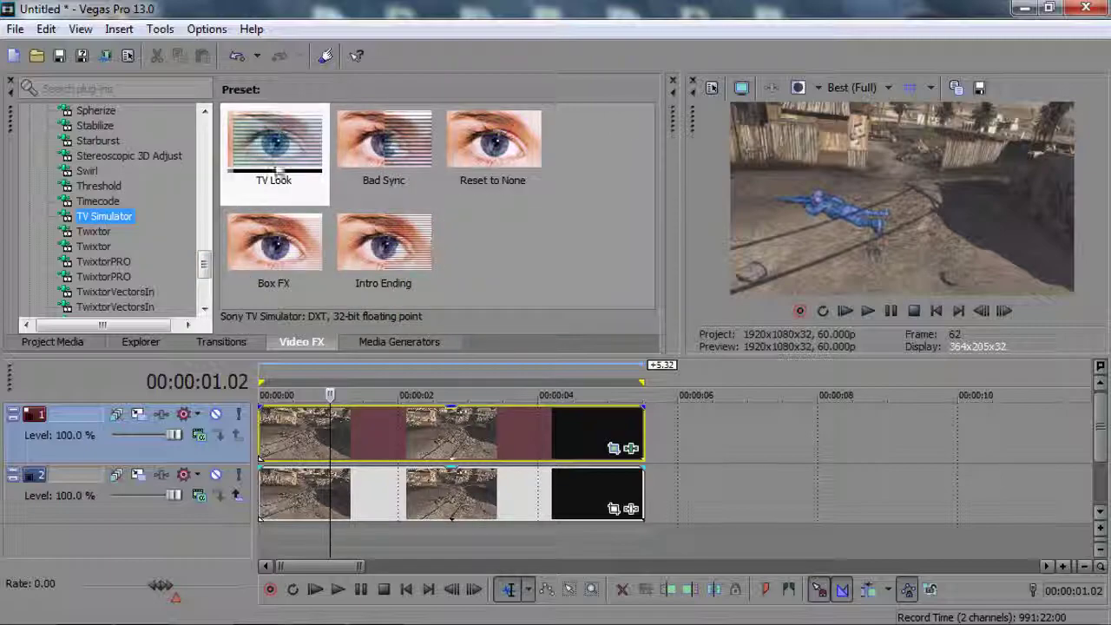
{"action": "left_click", "coordinate": [493, 155]}
{"action": "left_click_drag", "start_coordinate": [492, 154], "coordinate": [425, 430]}
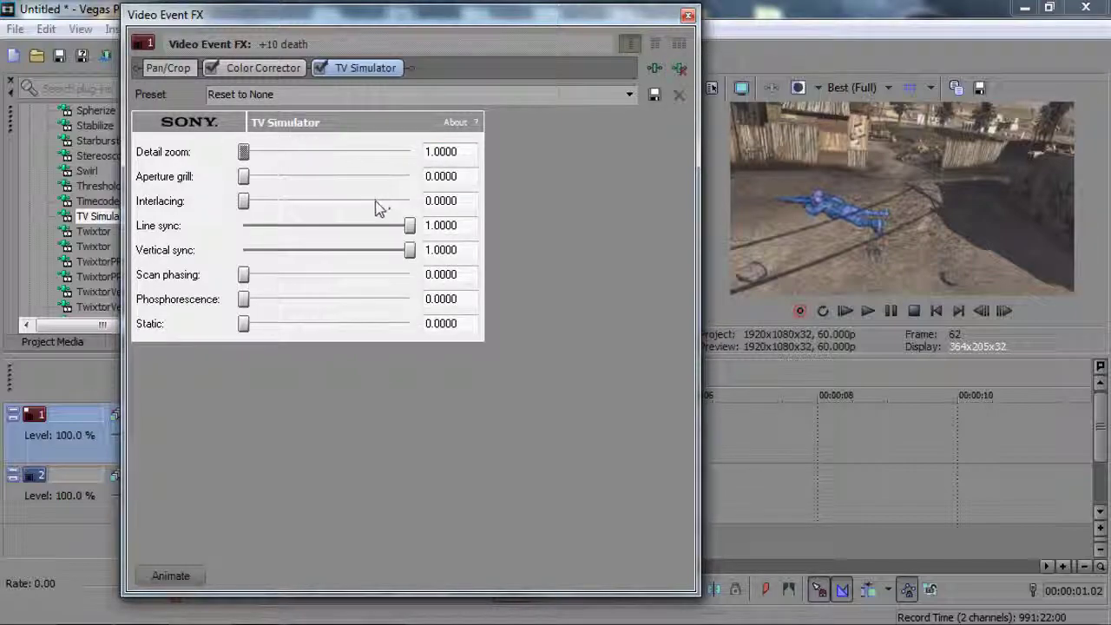
{"action": "left_click_drag", "start_coordinate": [391, 230], "coordinate": [329, 258]}
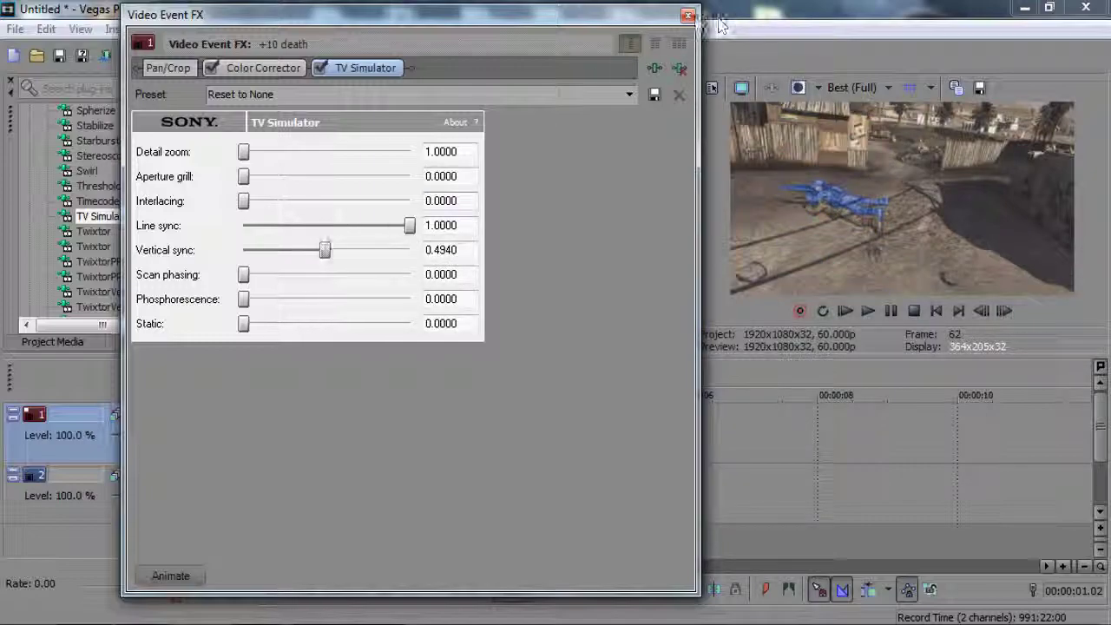
{"action": "left_click", "coordinate": [687, 15]}
Step: Check the frame at 00:00:00.54, restore Vertical sync to 1.0000 and remove the TV Simulator from the masked clip
{"action": "mouse_move", "coordinate": [331, 436]}
{"action": "left_mouse_down"}
{"action": "mouse_move", "coordinate": [272, 437]}
{"action": "mouse_move", "coordinate": [324, 436]}
{"action": "left_mouse_up"}
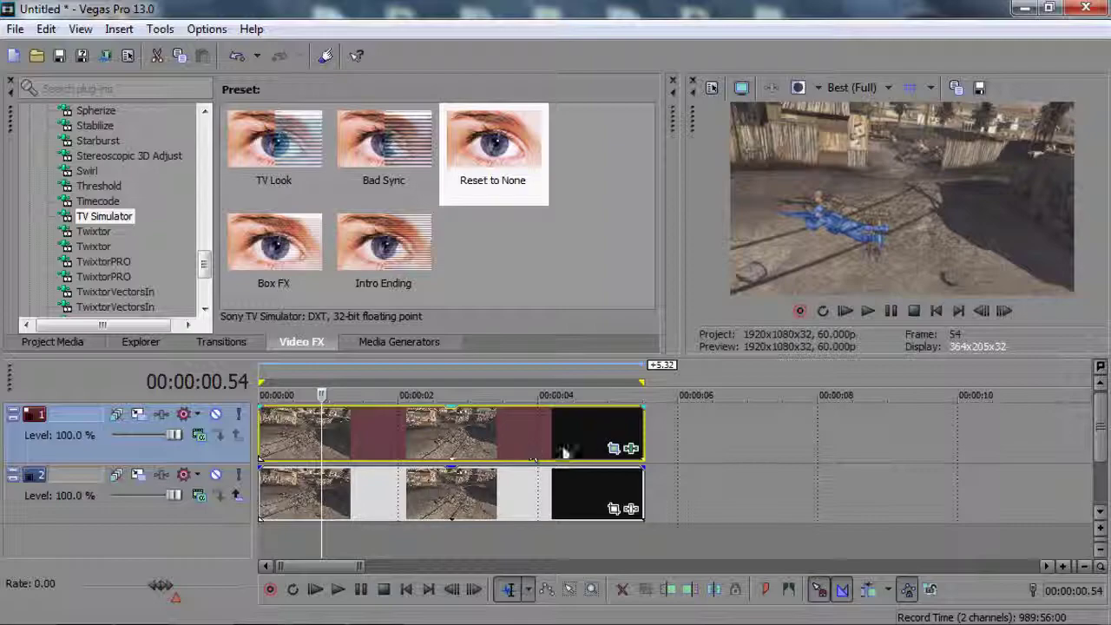
{"action": "left_click", "coordinate": [630, 448]}
{"action": "left_click_drag", "start_coordinate": [325, 250], "coordinate": [463, 273]}
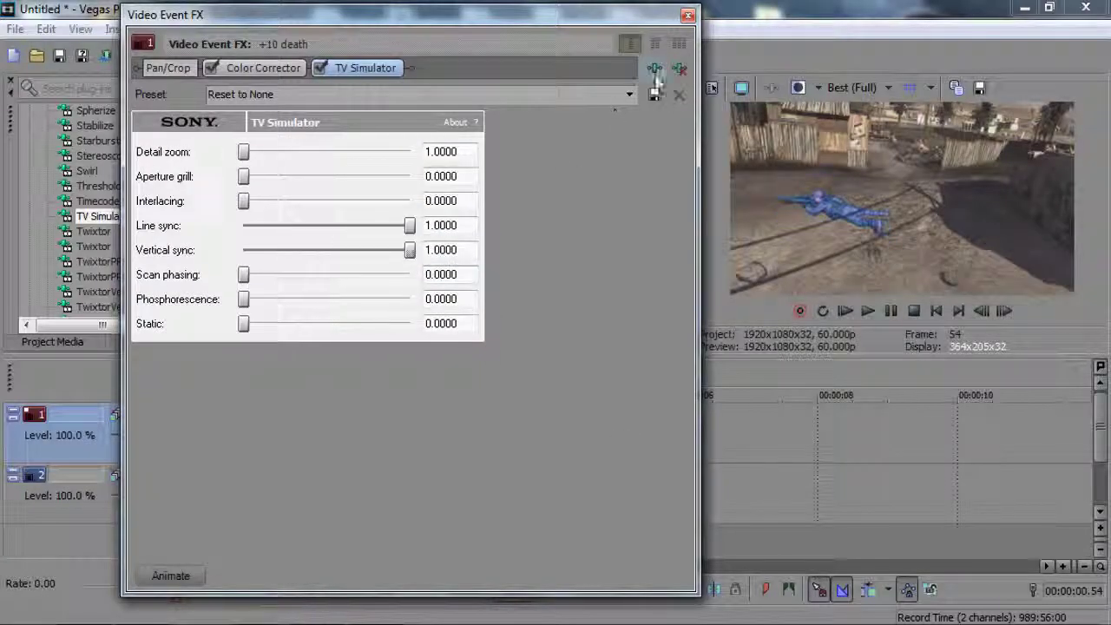
{"action": "left_click", "coordinate": [680, 68]}
{"action": "left_click", "coordinate": [688, 16]}
Step: Apply the TV Simulator's Box FX preset to the masked clip, keeping Vertical sync and Scan phasing at 1.0000
{"action": "left_click_drag", "start_coordinate": [276, 251], "coordinate": [330, 435]}
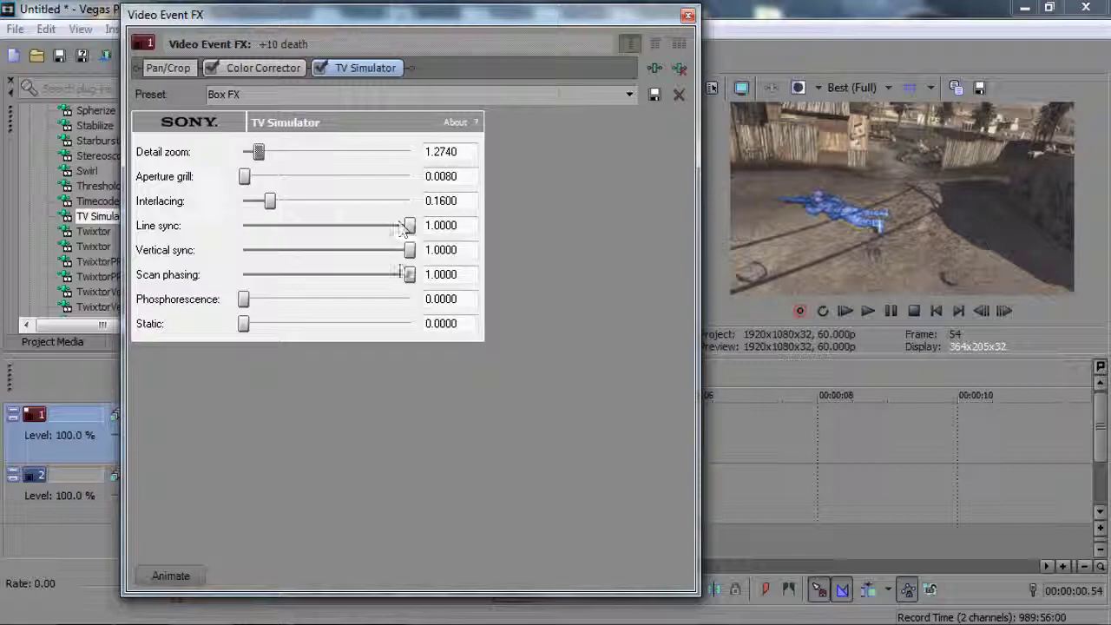
{"action": "mouse_move", "coordinate": [410, 251]}
{"action": "left_mouse_down"}
{"action": "mouse_move", "coordinate": [377, 254]}
{"action": "mouse_move", "coordinate": [422, 262]}
{"action": "left_mouse_up"}
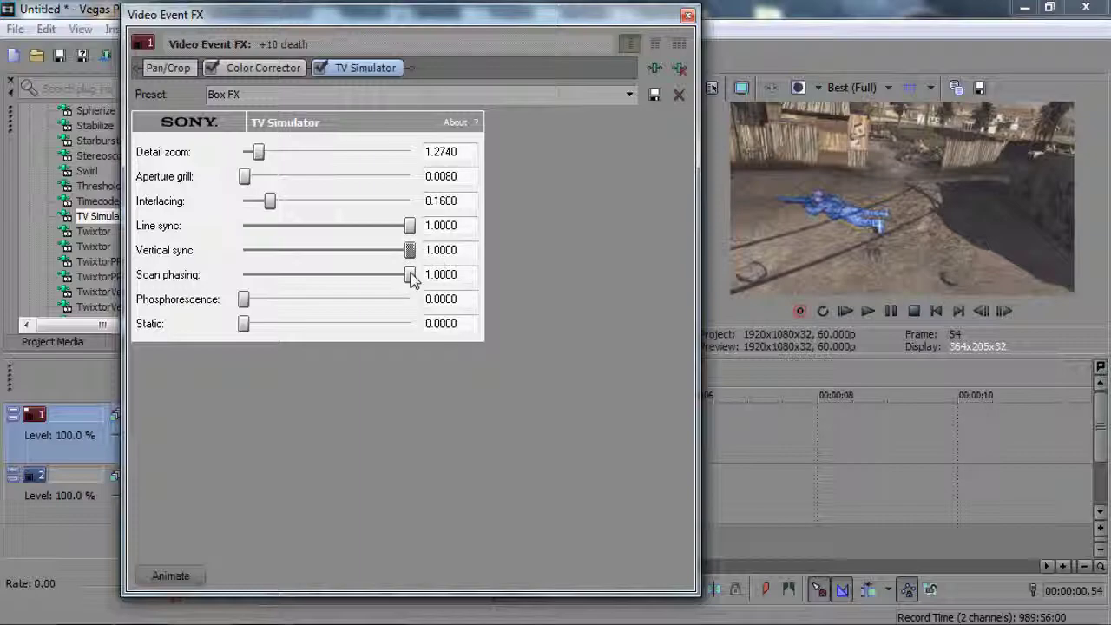
{"action": "left_click_drag", "start_coordinate": [411, 278], "coordinate": [439, 294]}
{"action": "left_click", "coordinate": [687, 15]}
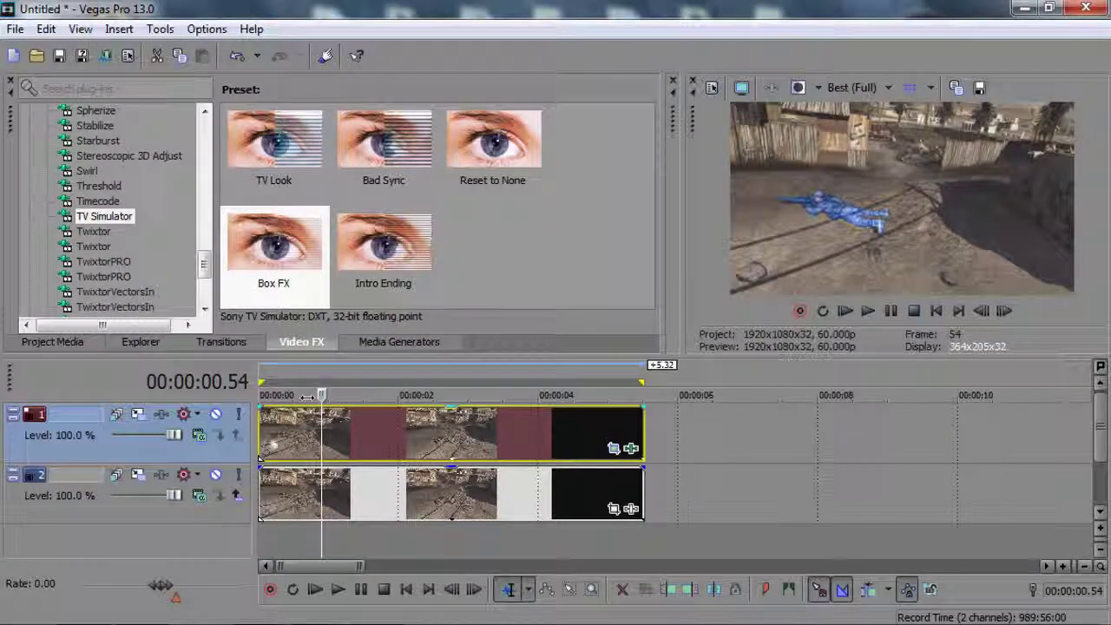
Step: Play the clip from near its start and step back through the frames to review the effect on the sniper
{"action": "left_click", "coordinate": [272, 434]}
{"action": "key", "text": "space"}
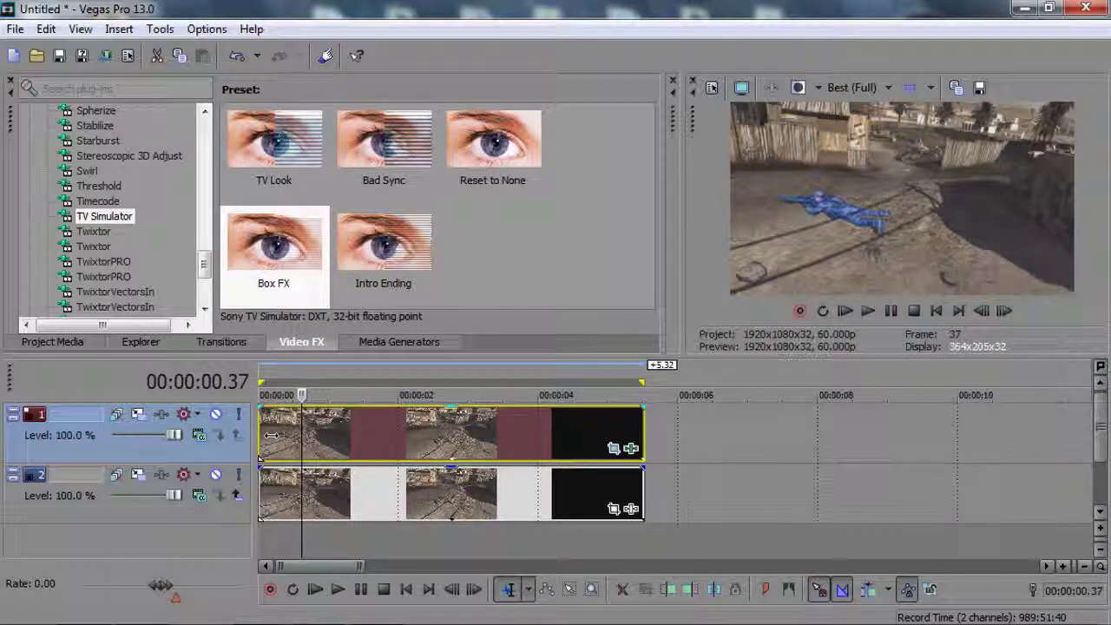
{"action": "key", "text": "Left"}
{"action": "key", "text": "Left"}
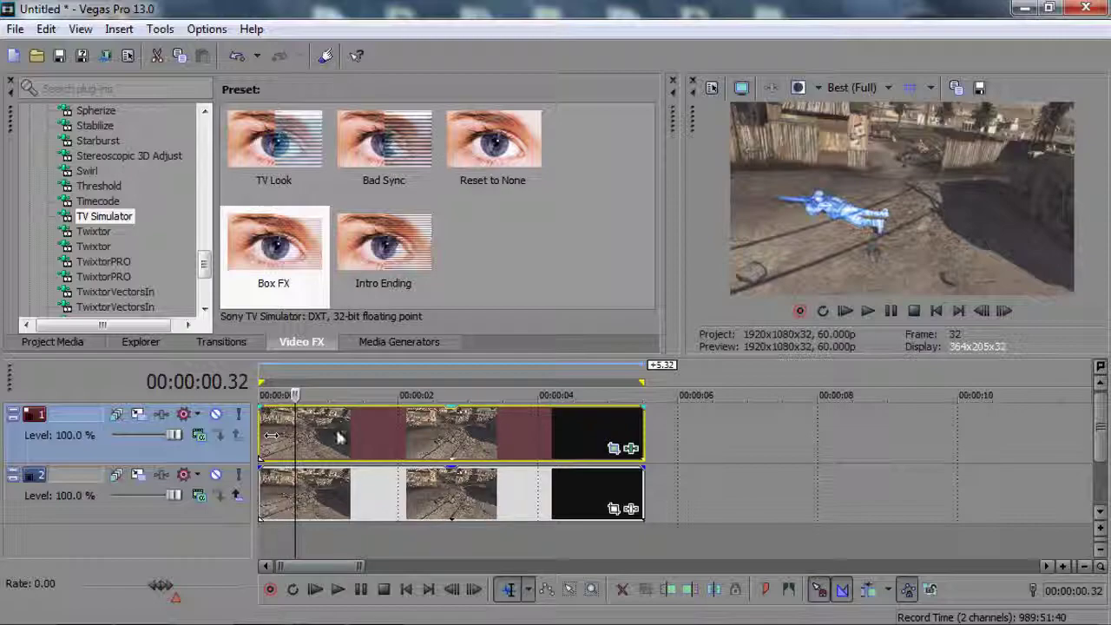
Step: Set the TV Simulator's Detail zoom to 1.3060 and adjust its Interlacing on the masked clip
{"action": "left_click", "coordinate": [630, 448]}
{"action": "left_click_drag", "start_coordinate": [408, 276], "coordinate": [450, 299]}
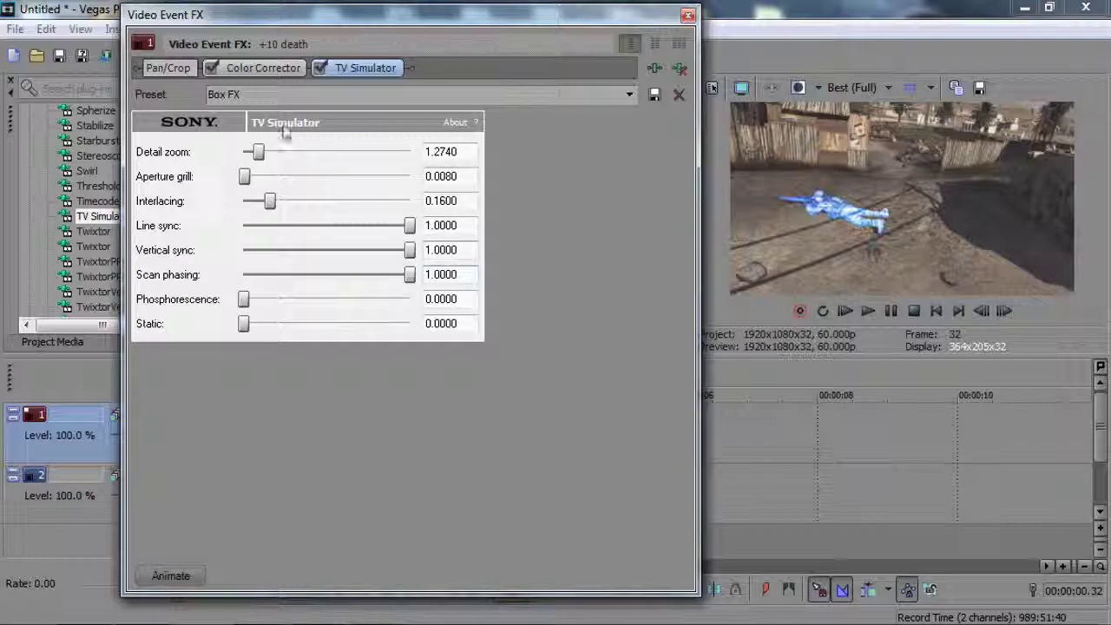
{"action": "mouse_move", "coordinate": [256, 165]}
{"action": "left_mouse_down"}
{"action": "mouse_move", "coordinate": [273, 153]}
{"action": "mouse_move", "coordinate": [384, 153]}
{"action": "mouse_move", "coordinate": [486, 166]}
{"action": "mouse_move", "coordinate": [208, 159]}
{"action": "mouse_move", "coordinate": [262, 156]}
{"action": "left_mouse_up"}
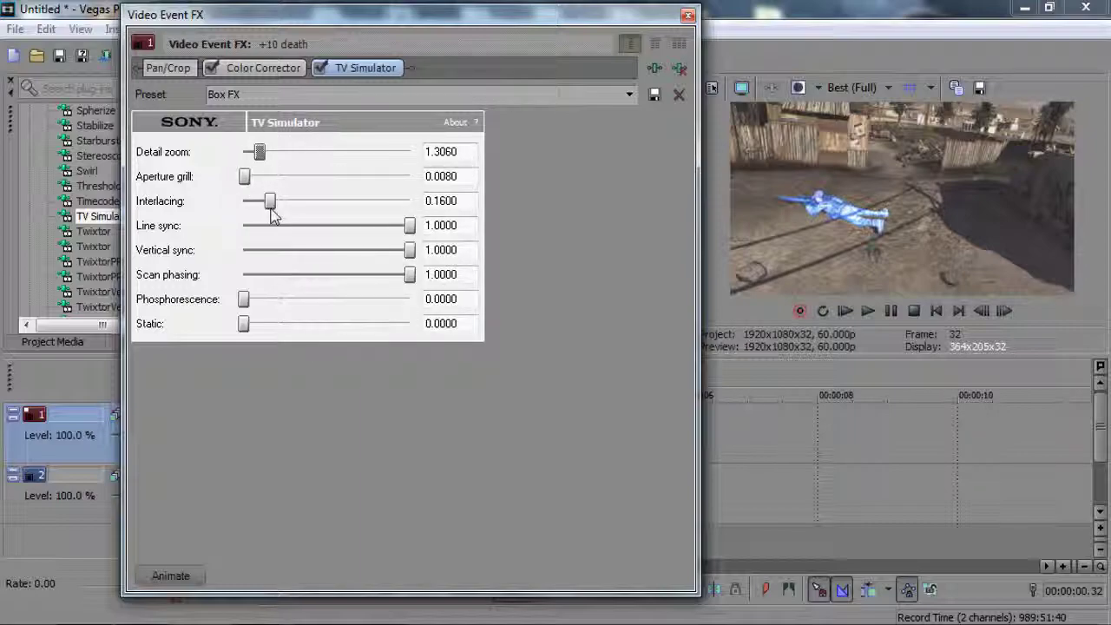
{"action": "mouse_move", "coordinate": [271, 211]}
{"action": "left_mouse_down"}
{"action": "mouse_move", "coordinate": [199, 218]}
{"action": "mouse_move", "coordinate": [504, 223]}
{"action": "mouse_move", "coordinate": [245, 217]}
{"action": "mouse_move", "coordinate": [267, 217]}
{"action": "left_mouse_up"}
{"action": "left_click", "coordinate": [687, 14]}
Step: Step forward frame by frame from 00:00:00.06 to 00:00:02.09 to check how well the mask follows the sniper
{"action": "left_click", "coordinate": [270, 439]}
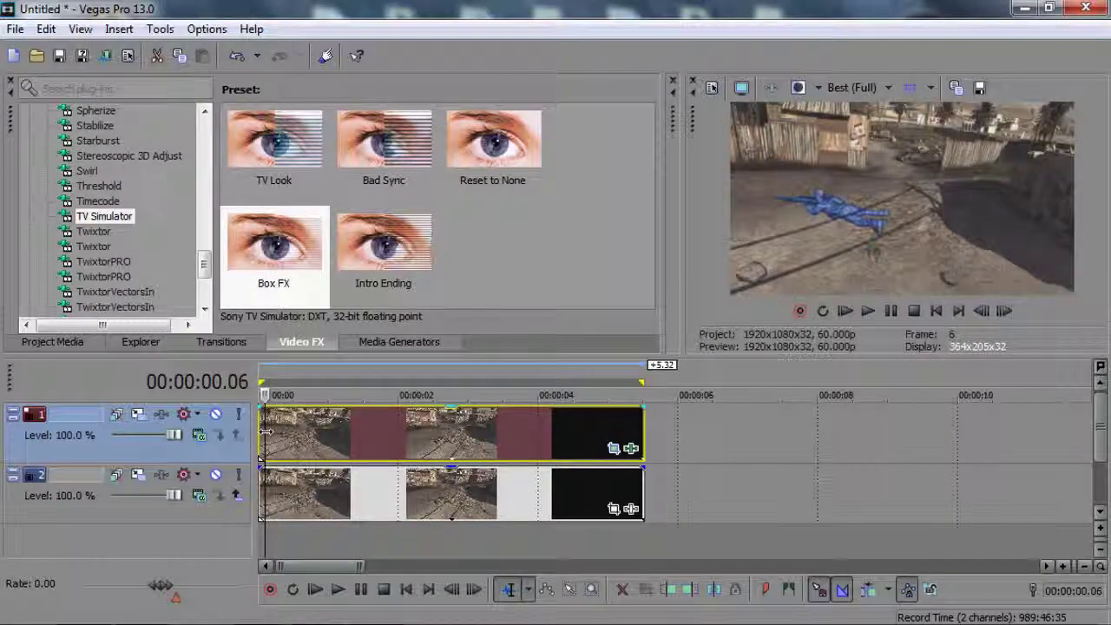
{"action": "key", "text": "Right"}
{"action": "key", "text": "Right"}
{"action": "key", "text": "Right"}
{"action": "key", "text": "Right"}
{"action": "key", "text": "Right"}
{"action": "key", "text": "Right"}
{"action": "key", "text": "Right"}
{"action": "key", "text": "Right"}
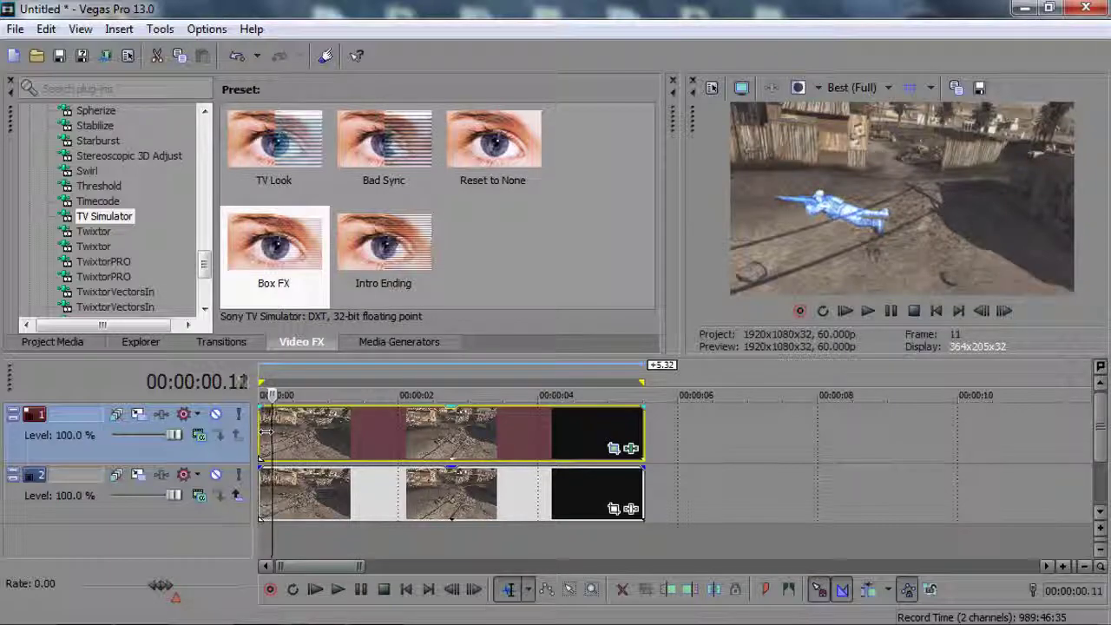
{"action": "key", "text": "Right"}
{"action": "key", "text": "Right"}
{"action": "key", "text": "Right"}
{"action": "key", "text": "Right"}
{"action": "key", "text": "Right"}
{"action": "key", "text": "Right"}
{"action": "key", "text": "Right"}
{"action": "key", "text": "Right"}
{"action": "key", "text": "Right"}
{"action": "key", "text": "Right"}
{"action": "key", "text": "Right"}
{"action": "key", "text": "Right"}
{"action": "key", "text": "Right"}
{"action": "key", "text": "Right"}
{"action": "key", "text": "Right"}
{"action": "key", "text": "Right"}
{"action": "key", "text": "Right"}
{"action": "key", "text": "Right"}
{"action": "key", "text": "Right"}
{"action": "key", "text": "Right"}
{"action": "key", "text": "Right"}
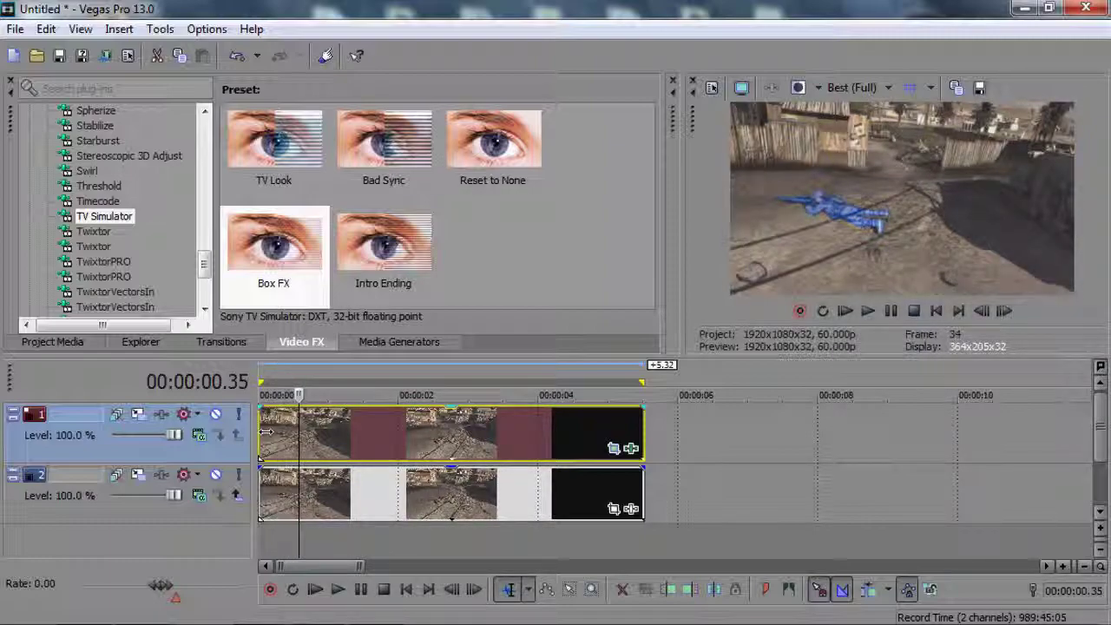
{"action": "key", "text": "Right"}
{"action": "key", "text": "Right"}
{"action": "key", "text": "Right"}
{"action": "key", "text": "Right"}
{"action": "key", "text": "Right"}
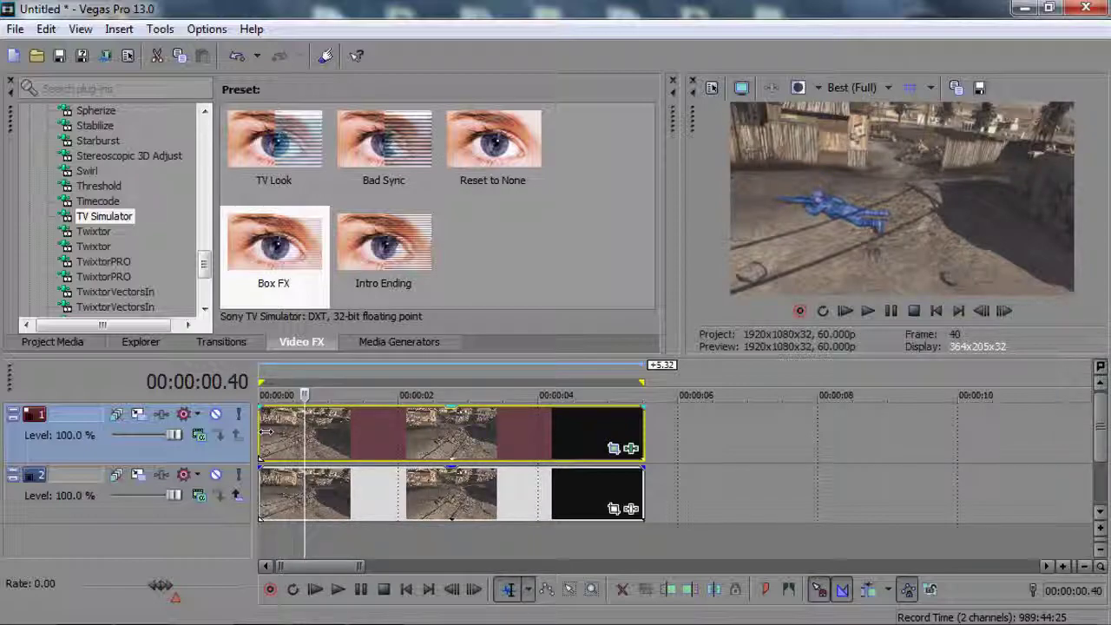
{"action": "key", "text": "Right"}
{"action": "key", "text": "Right"}
{"action": "key", "text": "Right"}
{"action": "key", "text": "Right"}
{"action": "key", "text": "Right"}
{"action": "key", "text": "Right"}
{"action": "key", "text": "Right"}
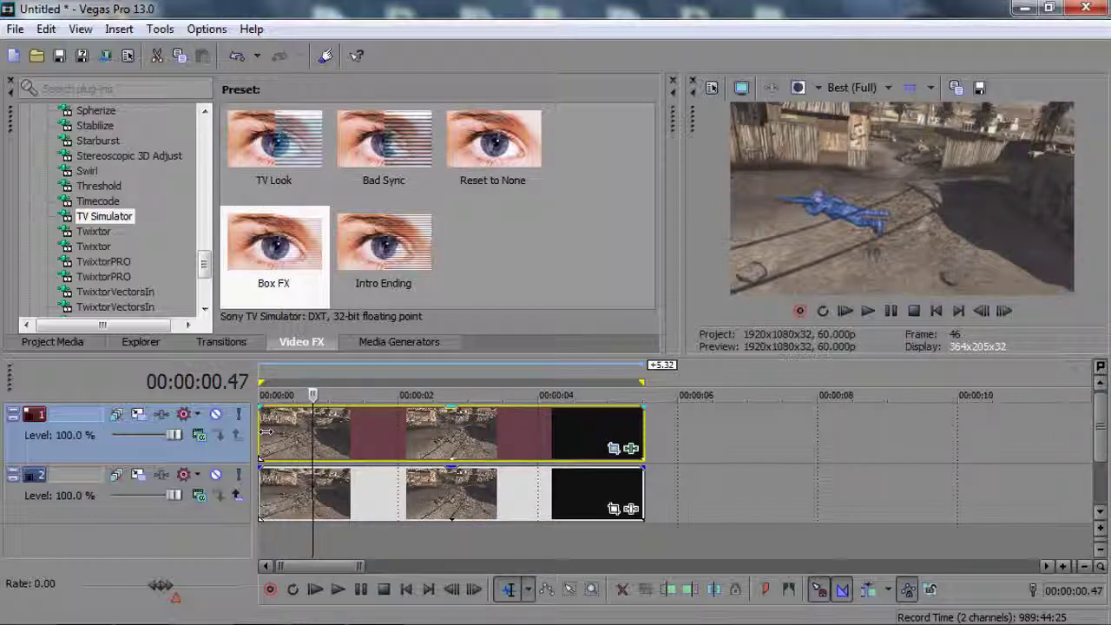
{"action": "key", "text": "Right"}
{"action": "key", "text": "Right"}
{"action": "key", "text": "Right"}
{"action": "key", "text": "Right"}
{"action": "key", "text": "Right"}
{"action": "key", "text": "Right"}
{"action": "key", "text": "Right"}
{"action": "key", "text": "Right"}
{"action": "key", "text": "Right"}
{"action": "key", "text": "Right"}
{"action": "key", "text": "Right"}
{"action": "key", "text": "Right"}
{"action": "key", "text": "Right"}
{"action": "key", "text": "Right"}
{"action": "key", "text": "Right"}
{"action": "key", "text": "Right"}
{"action": "key", "text": "Right"}
{"action": "key", "text": "Right"}
{"action": "key", "text": "Right"}
{"action": "key", "text": "Right"}
{"action": "key", "text": "Right"}
{"action": "key", "text": "Right"}
{"action": "key", "text": "Right"}
{"action": "key", "text": "Right"}
{"action": "key", "text": "Right"}
{"action": "key", "text": "Right"}
{"action": "key", "text": "Right"}
{"action": "key", "text": "Right"}
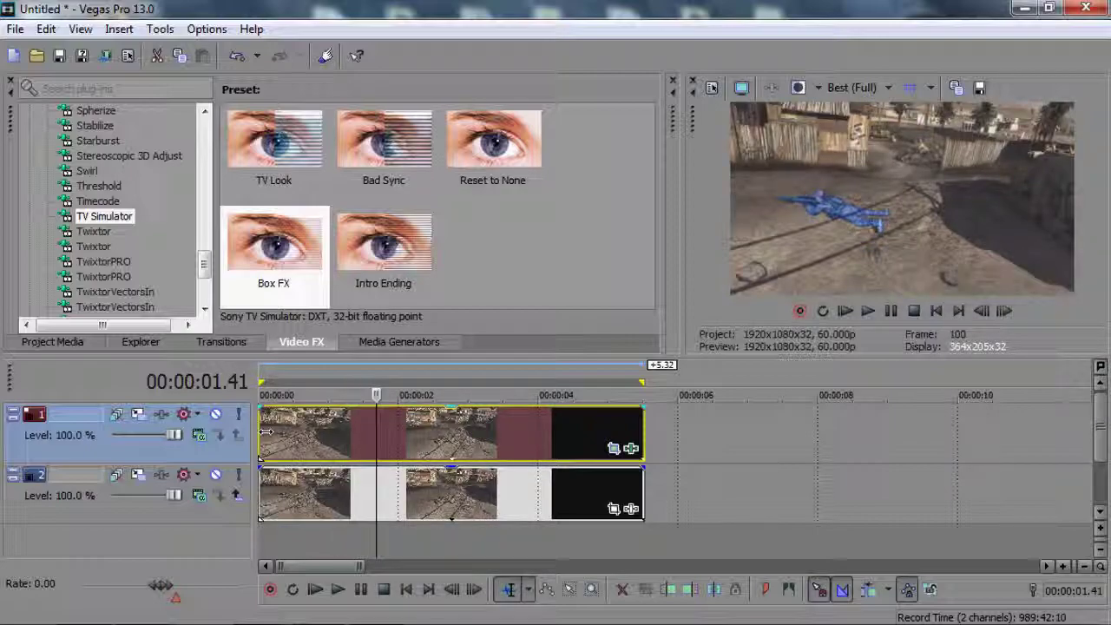
{"action": "key", "text": "Right"}
{"action": "key", "text": "Right"}
{"action": "key", "text": "Right"}
{"action": "key", "text": "Right"}
{"action": "key", "text": "Right"}
{"action": "key", "text": "Right"}
{"action": "key", "text": "Right"}
{"action": "key", "text": "Right"}
{"action": "key", "text": "Right"}
{"action": "key", "text": "Right"}
{"action": "key", "text": "Right"}
{"action": "key", "text": "Right"}
{"action": "key", "text": "Right"}
{"action": "key", "text": "Right"}
{"action": "key", "text": "Right"}
{"action": "key", "text": "Right"}
{"action": "key", "text": "Right"}
{"action": "key", "text": "Right"}
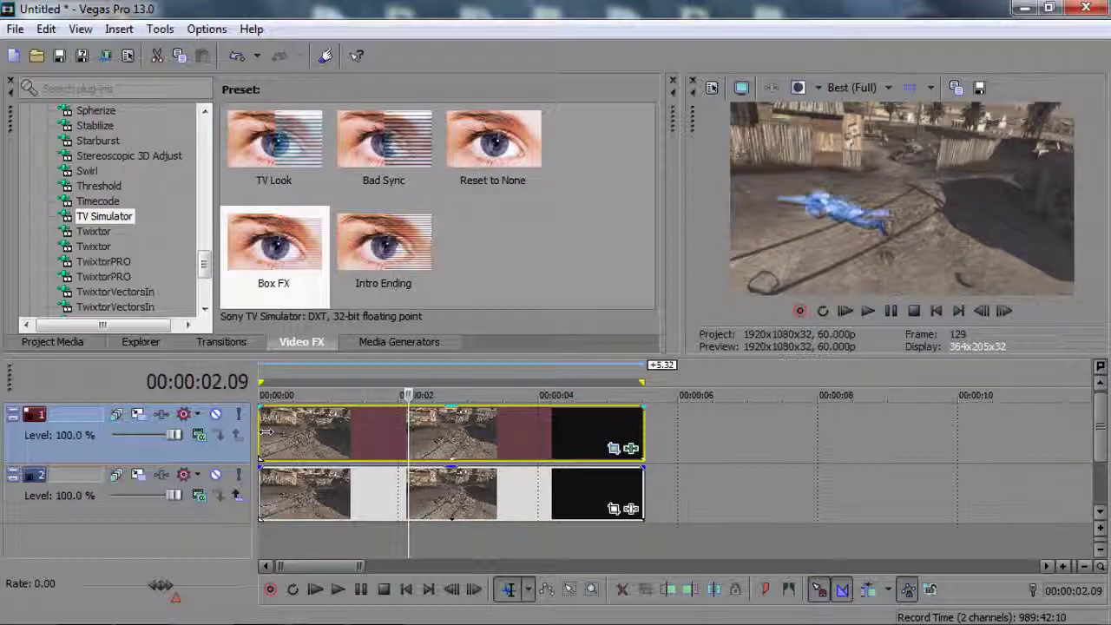
Step: Step back through the frames to 00:00:01.50 and place a timeline marker there
{"action": "key", "text": "Left"}
{"action": "key", "text": "Left"}
{"action": "key", "text": "Left"}
{"action": "key", "text": "Left"}
{"action": "key", "text": "Left"}
{"action": "key", "text": "Left"}
{"action": "key", "text": "Left"}
{"action": "key", "text": "Left"}
{"action": "key", "text": "Left"}
{"action": "key", "text": "Left"}
{"action": "key", "text": "Left"}
{"action": "key", "text": "Left"}
{"action": "key", "text": "Left"}
{"action": "key", "text": "Left"}
{"action": "key", "text": "Right"}
{"action": "key", "text": "Right"}
{"action": "key", "text": "Left"}
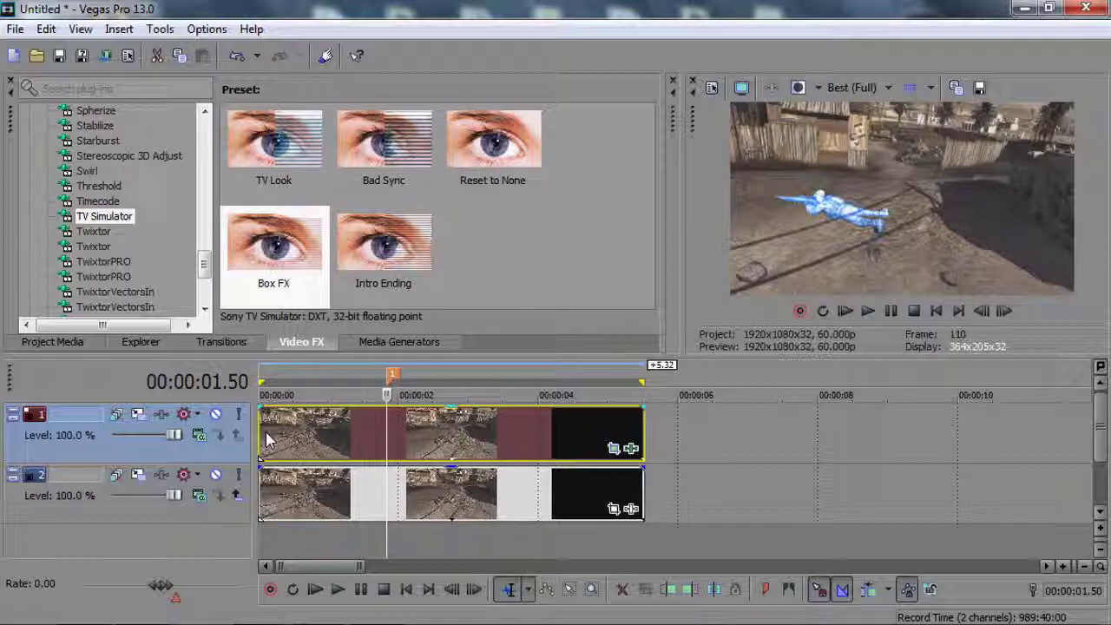
Step: Open the masked clip's Pan/Crop mask and create a mask keyframe at 00:00:01.50
{"action": "scroll", "coordinate": [656, 495], "scroll_direction": "up", "scroll_amount": 2}
{"action": "left_click", "coordinate": [1018, 448]}
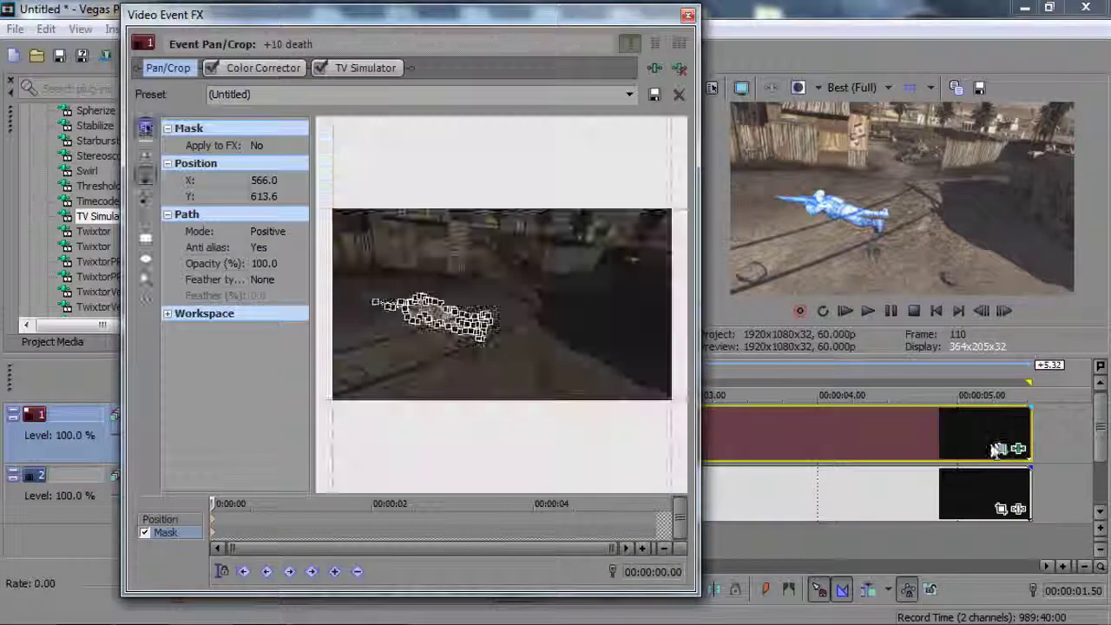
{"action": "left_click_drag", "start_coordinate": [230, 508], "coordinate": [480, 534]}
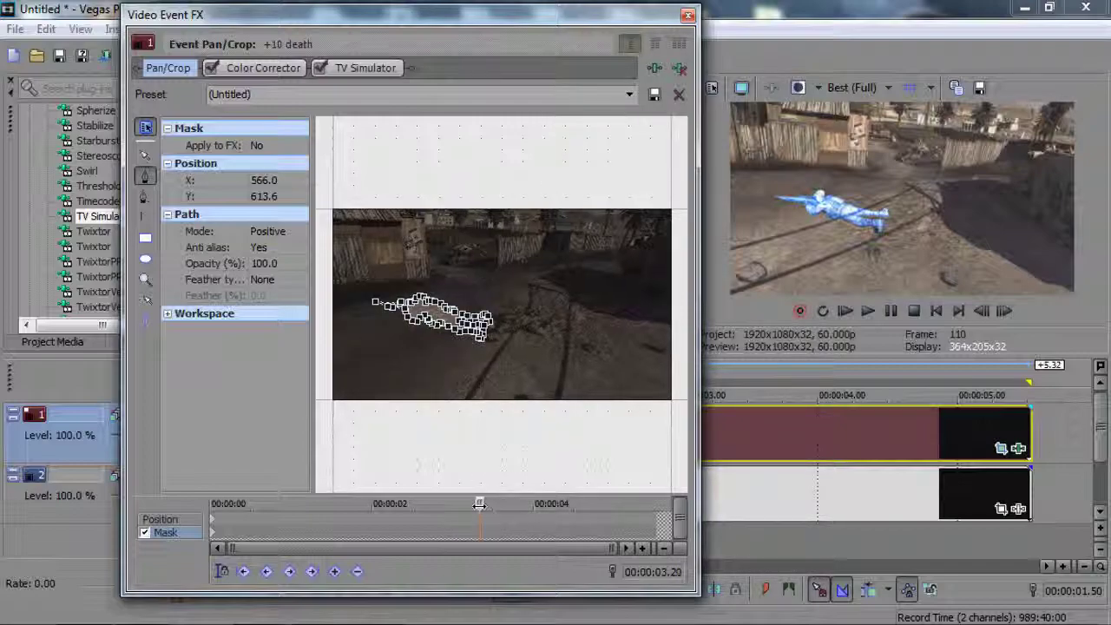
{"action": "left_click_drag", "start_coordinate": [483, 505], "coordinate": [358, 507]}
{"action": "double_click", "coordinate": [446, 329]}
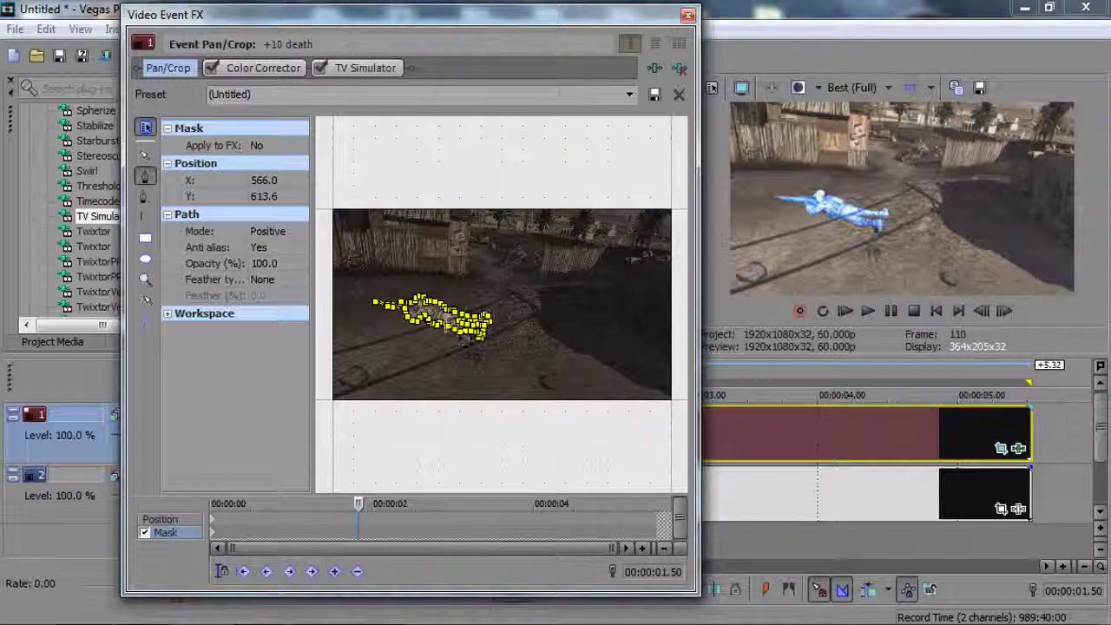
{"action": "left_click", "coordinate": [416, 340]}
{"action": "scroll", "coordinate": [416, 340], "scroll_direction": "up", "scroll_amount": 5}
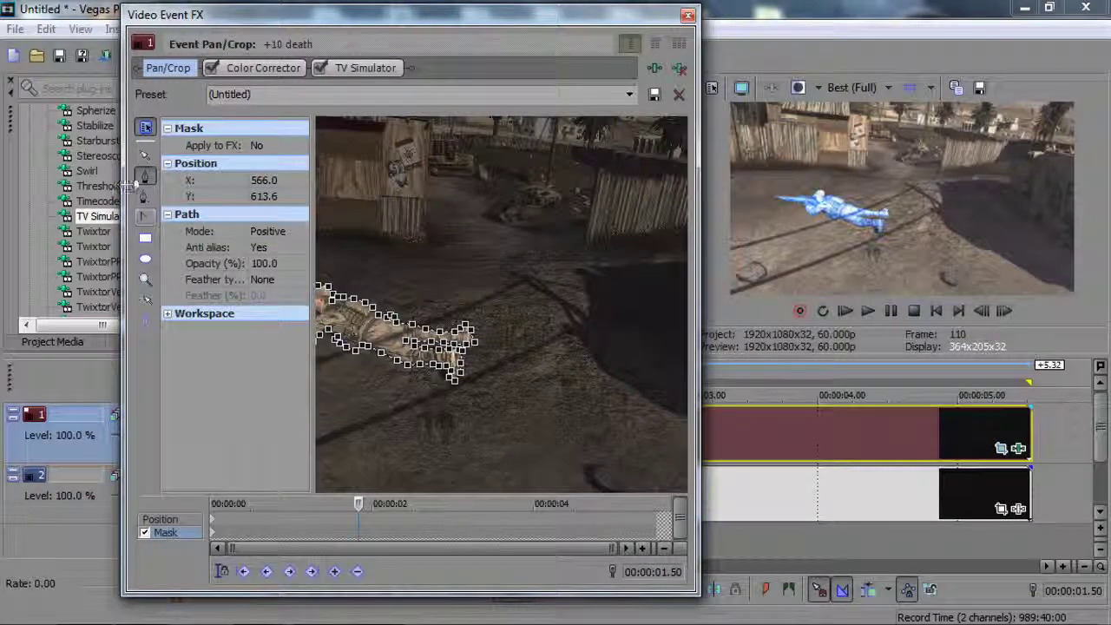
{"action": "left_click", "coordinate": [145, 173]}
{"action": "left_click", "coordinate": [145, 155]}
{"action": "left_click_drag", "start_coordinate": [528, 432], "coordinate": [642, 413]}
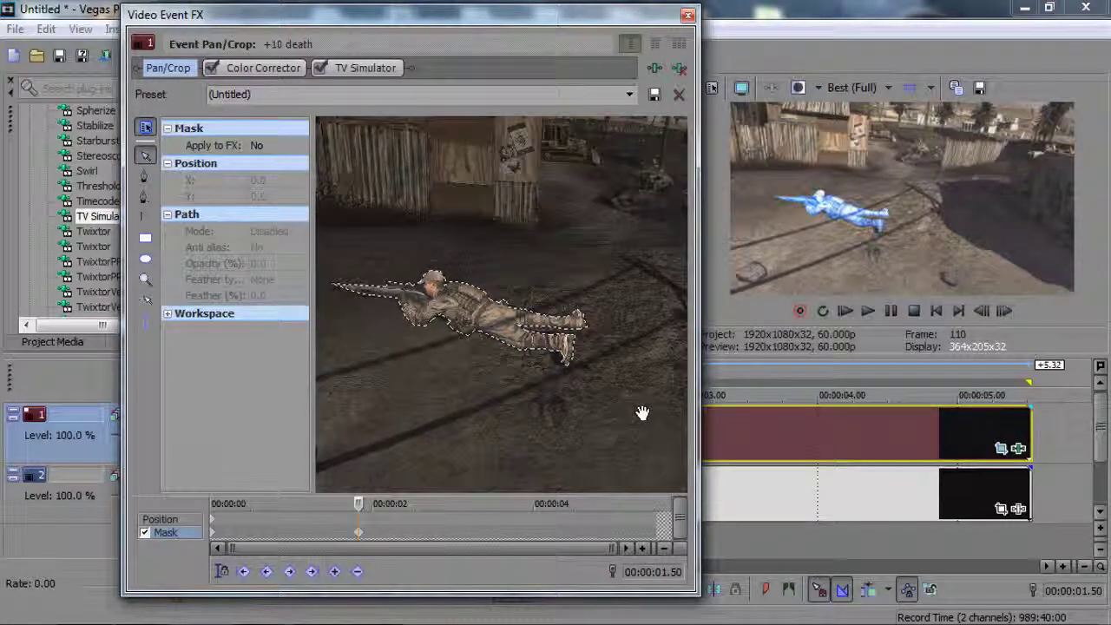
Step: Create a mask keyframe at 00:00:02.00 and move the whole path over the sniper, to about X 599.6, Y 628.1
{"action": "left_click_drag", "start_coordinate": [358, 504], "coordinate": [371, 504]}
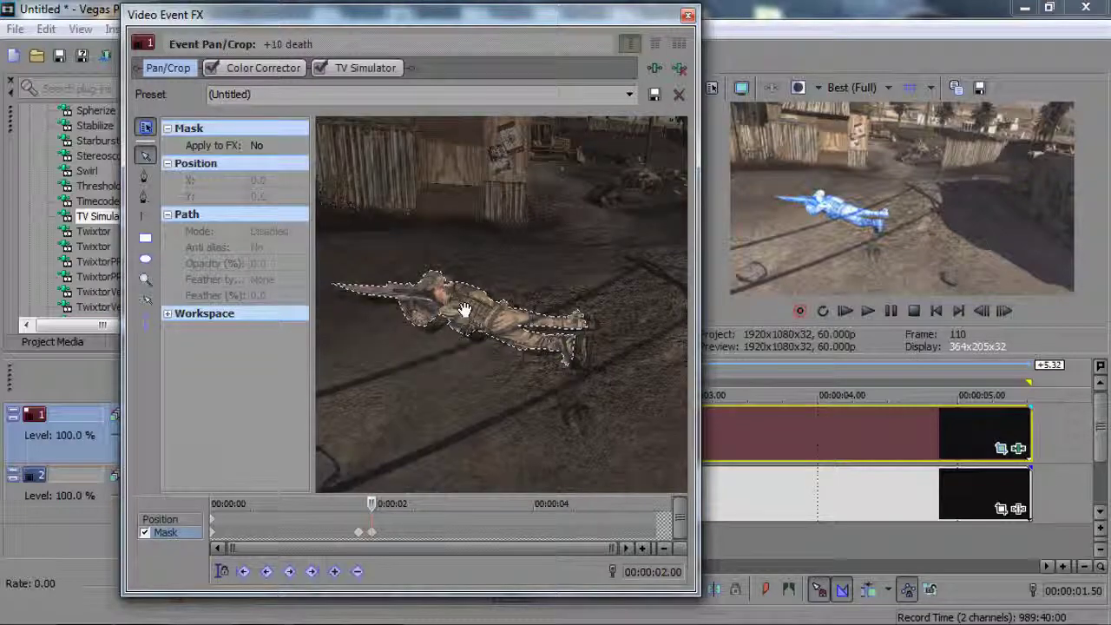
{"action": "right_click", "coordinate": [466, 311]}
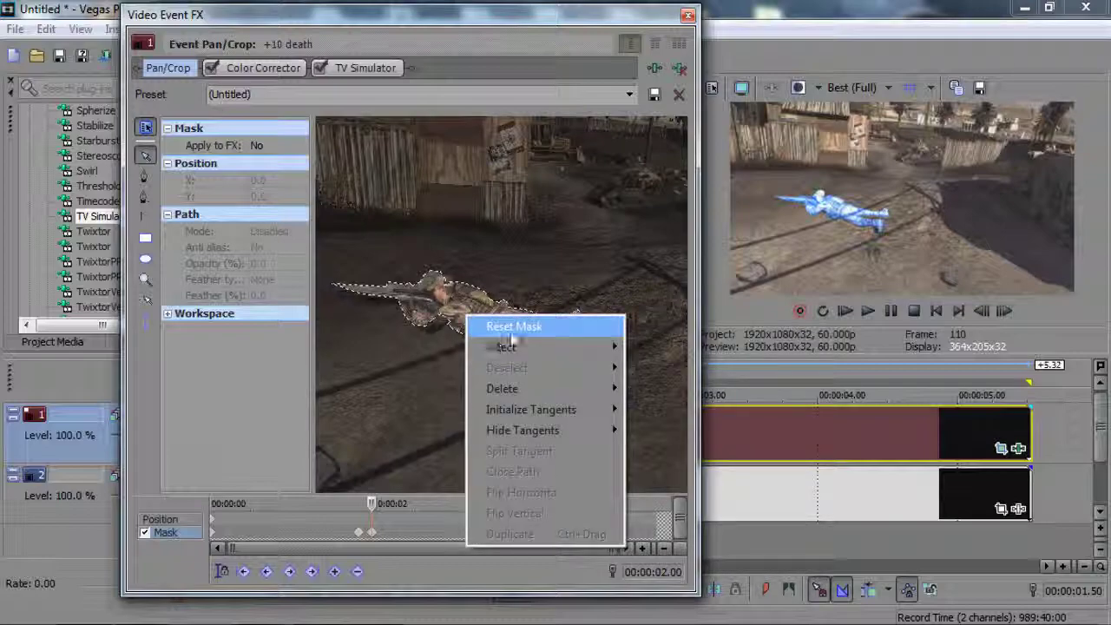
{"action": "left_click", "coordinate": [523, 264]}
{"action": "right_click", "coordinate": [471, 320]}
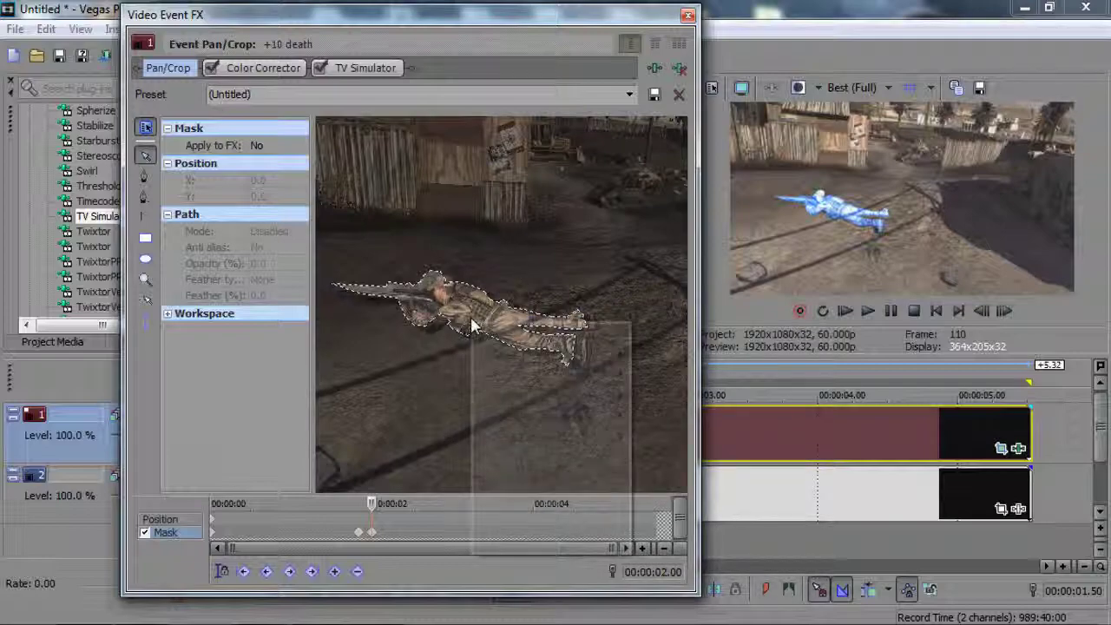
{"action": "right_click", "coordinate": [471, 326]}
{"action": "mouse_move", "coordinate": [552, 359]}
{"action": "left_click", "coordinate": [679, 414]}
{"action": "left_click_drag", "start_coordinate": [511, 328], "coordinate": [513, 324]}
{"action": "left_click", "coordinate": [145, 323]}
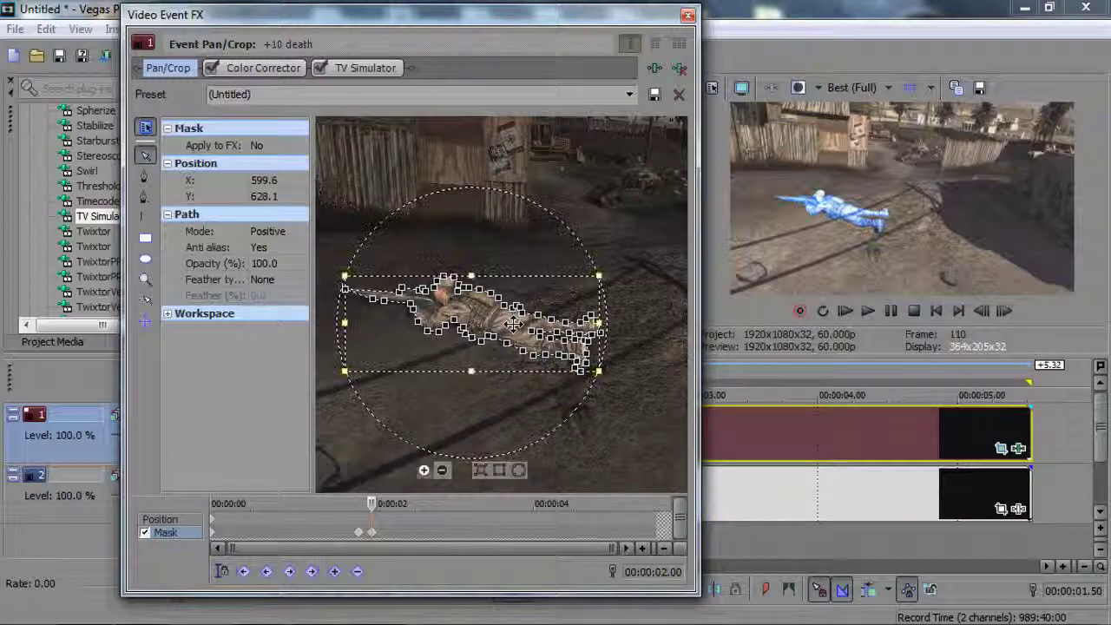
Step: Go to 00:00:02.14 and move the whole mask path over the sniper, to about X 628.4, Y 644.9
{"action": "left_click", "coordinate": [373, 505]}
{"action": "left_click_drag", "start_coordinate": [368, 505], "coordinate": [391, 508]}
{"action": "left_click_drag", "start_coordinate": [506, 323], "coordinate": [516, 331]}
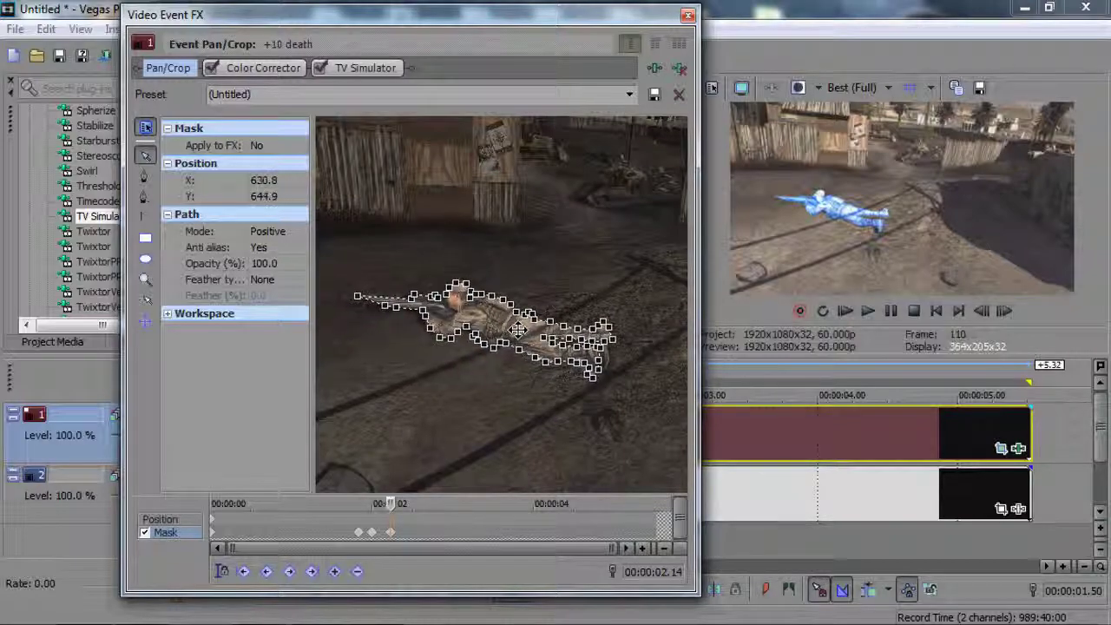
{"action": "scroll", "coordinate": [637, 377], "scroll_direction": "up", "scroll_amount": 6}
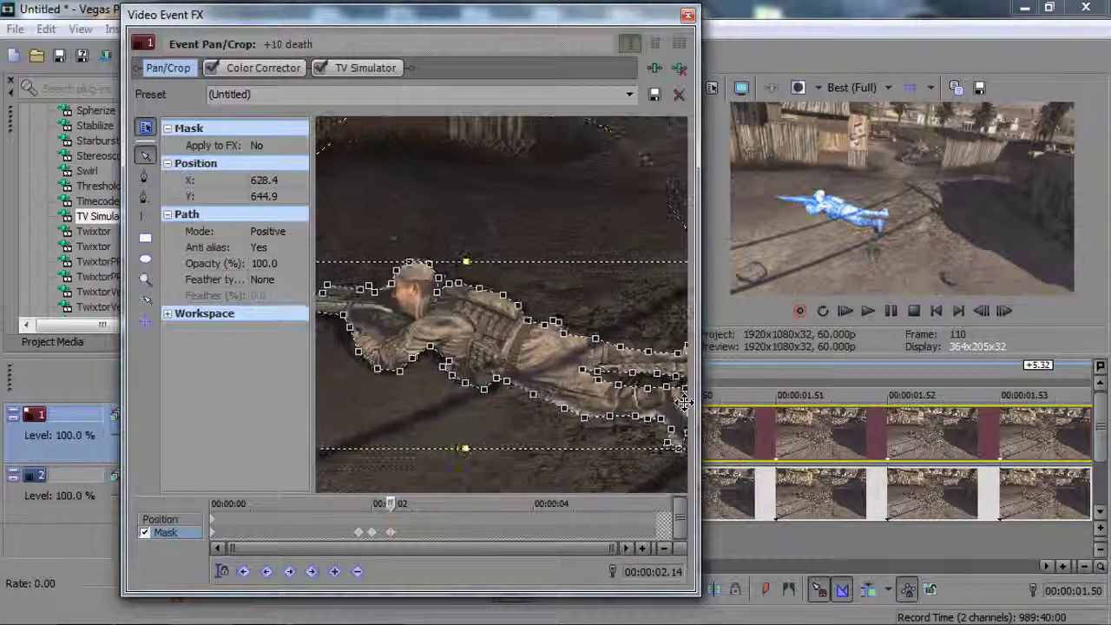
{"action": "scroll", "coordinate": [677, 415], "scroll_direction": "down", "scroll_amount": 1}
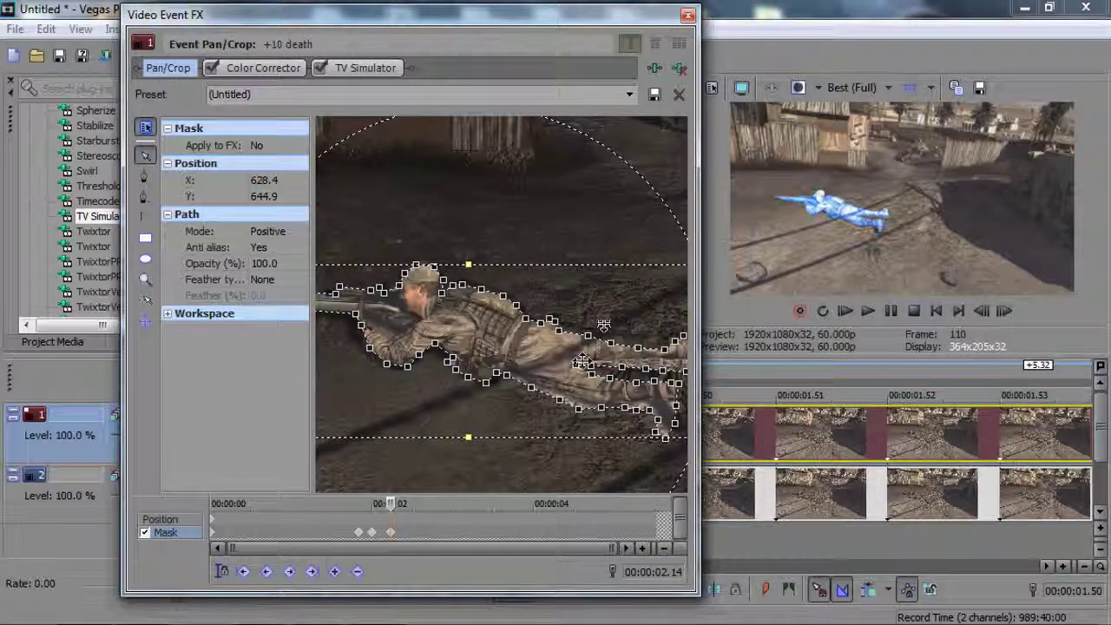
{"action": "scroll", "coordinate": [581, 363], "scroll_direction": "down", "scroll_amount": 3}
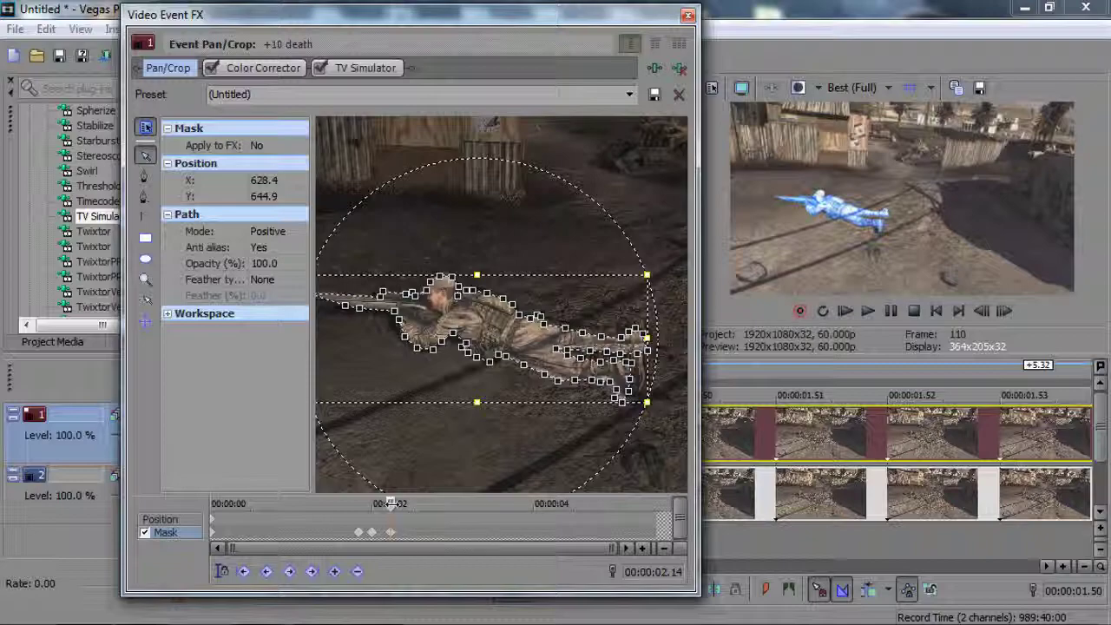
Step: Clear the mask path at 00:00:02.14 and trace a new one along the upper edge of the sniper's rifle, helmet, back and legs
{"action": "right_click", "coordinate": [508, 351]}
{"action": "left_click", "coordinate": [565, 364]}
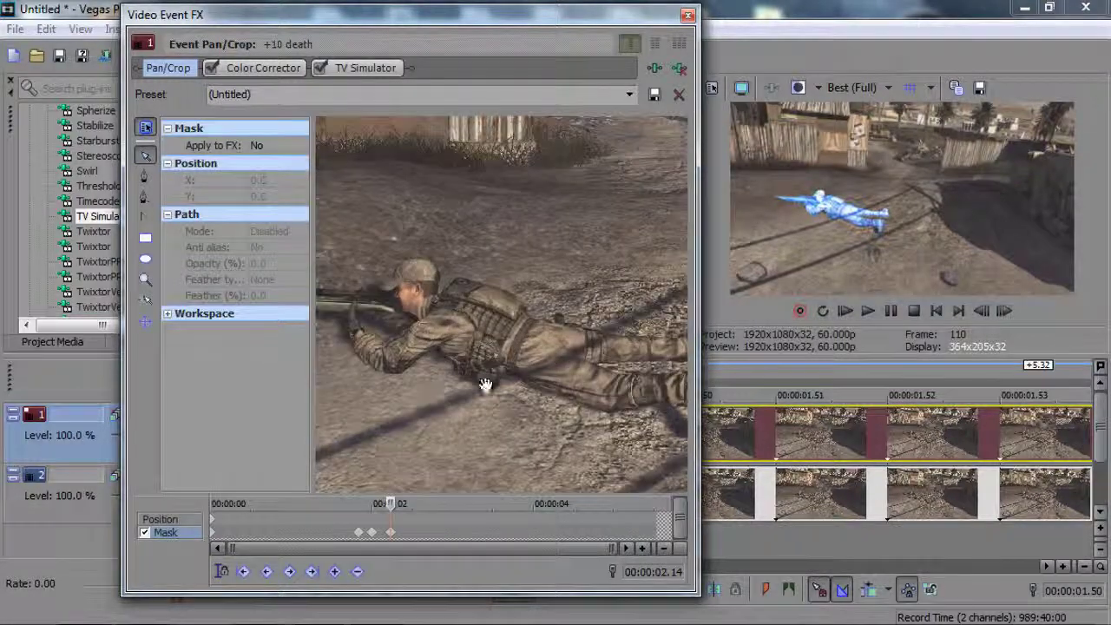
{"action": "left_click", "coordinate": [145, 175]}
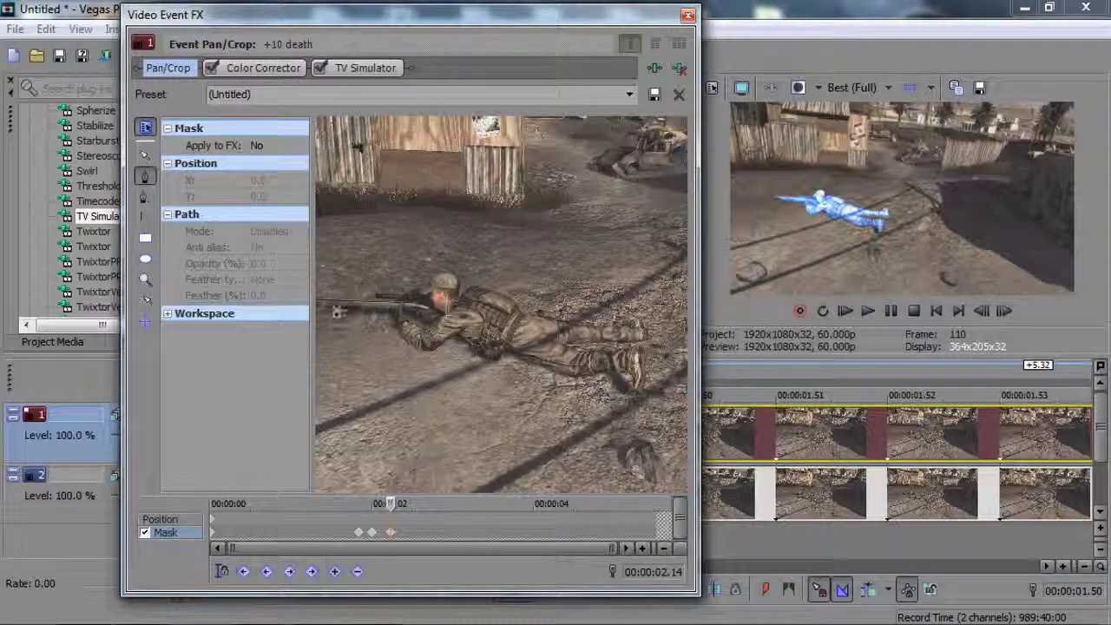
{"action": "left_click", "coordinate": [318, 299]}
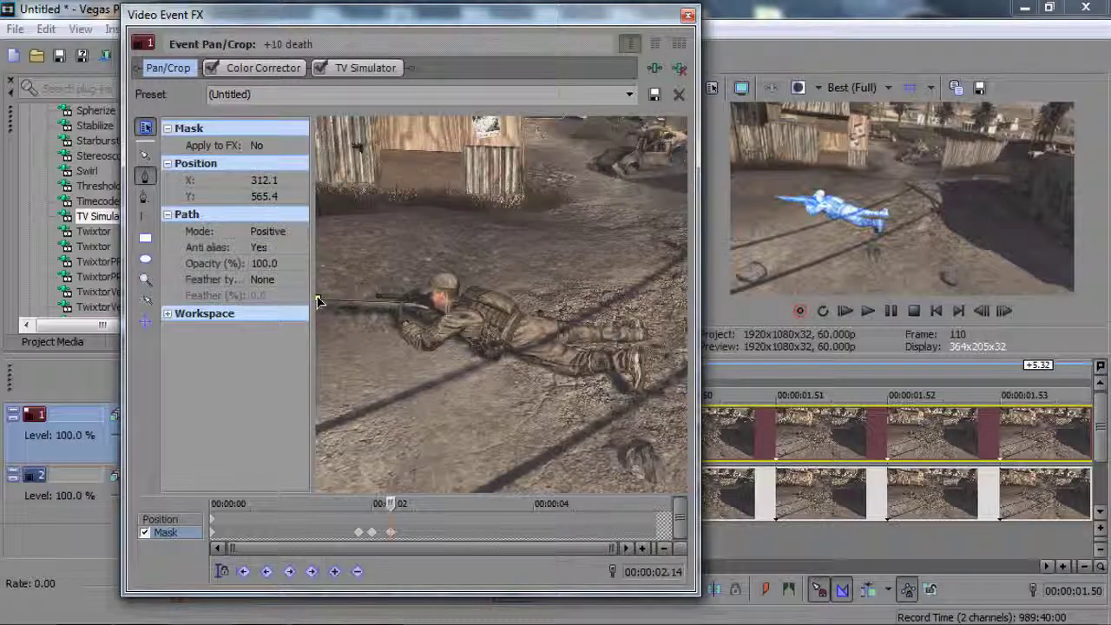
{"action": "left_click", "coordinate": [376, 296]}
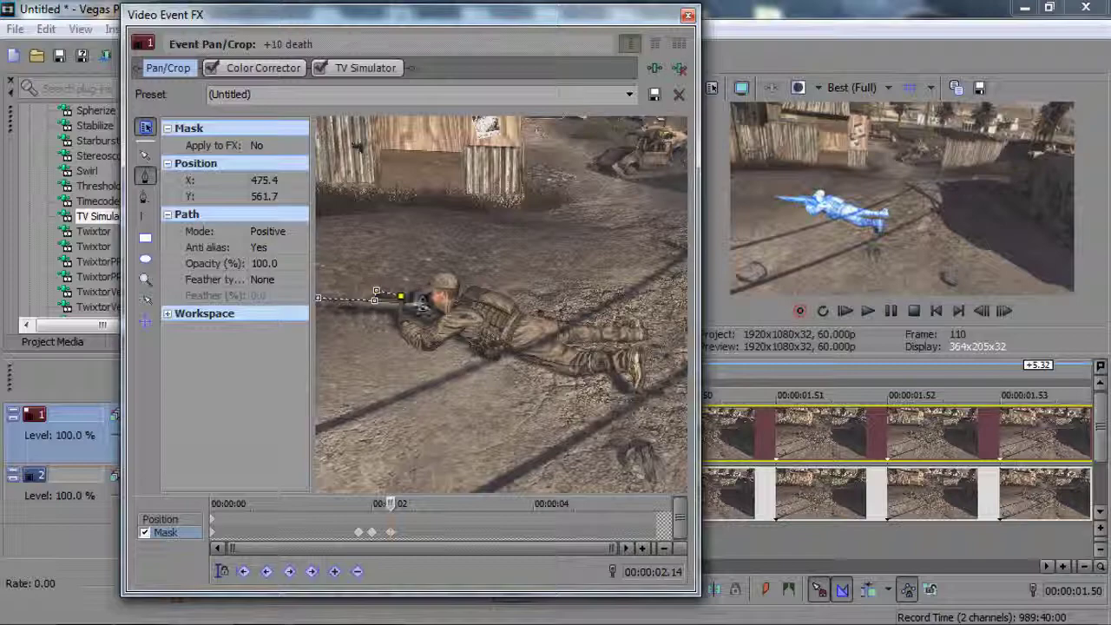
{"action": "left_click_drag", "start_coordinate": [401, 296], "coordinate": [415, 297]}
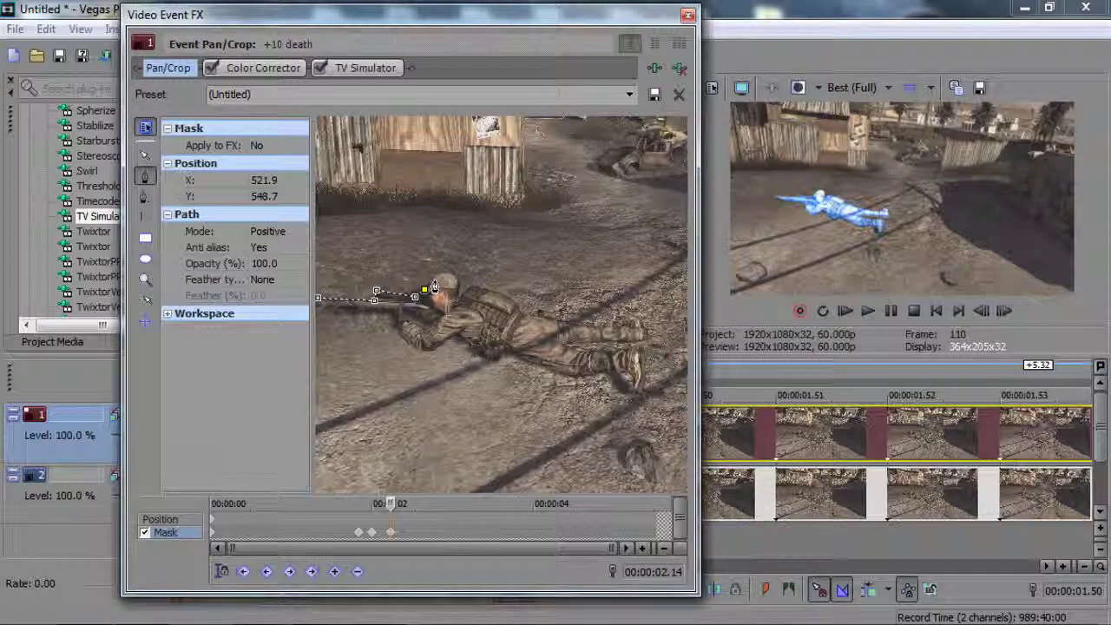
{"action": "left_click", "coordinate": [444, 274]}
{"action": "left_click", "coordinate": [459, 280]}
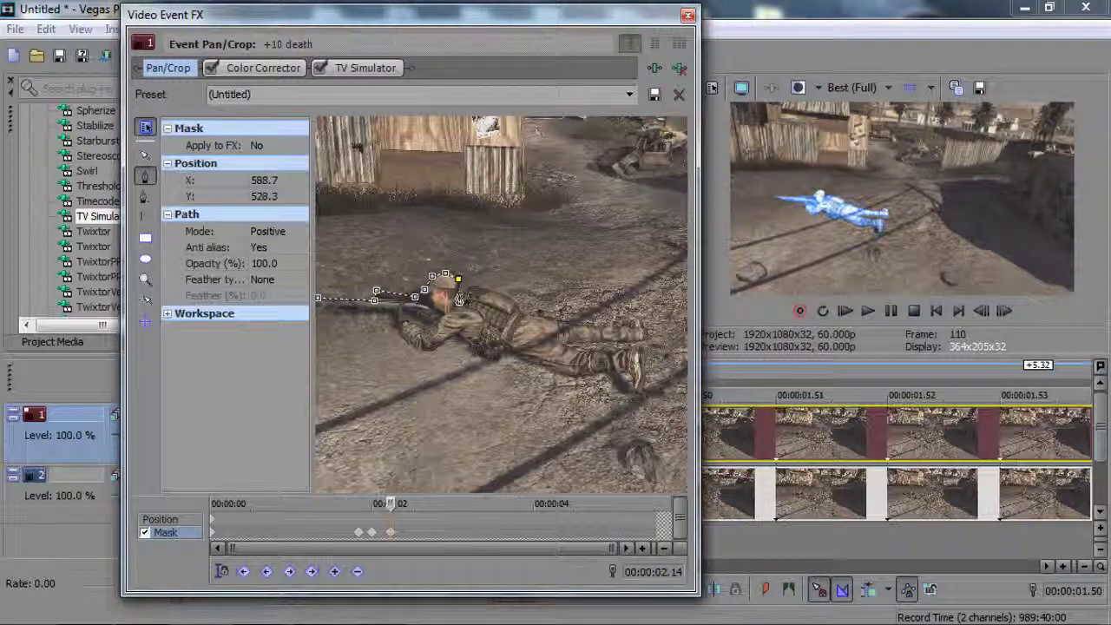
{"action": "left_click", "coordinate": [483, 290]}
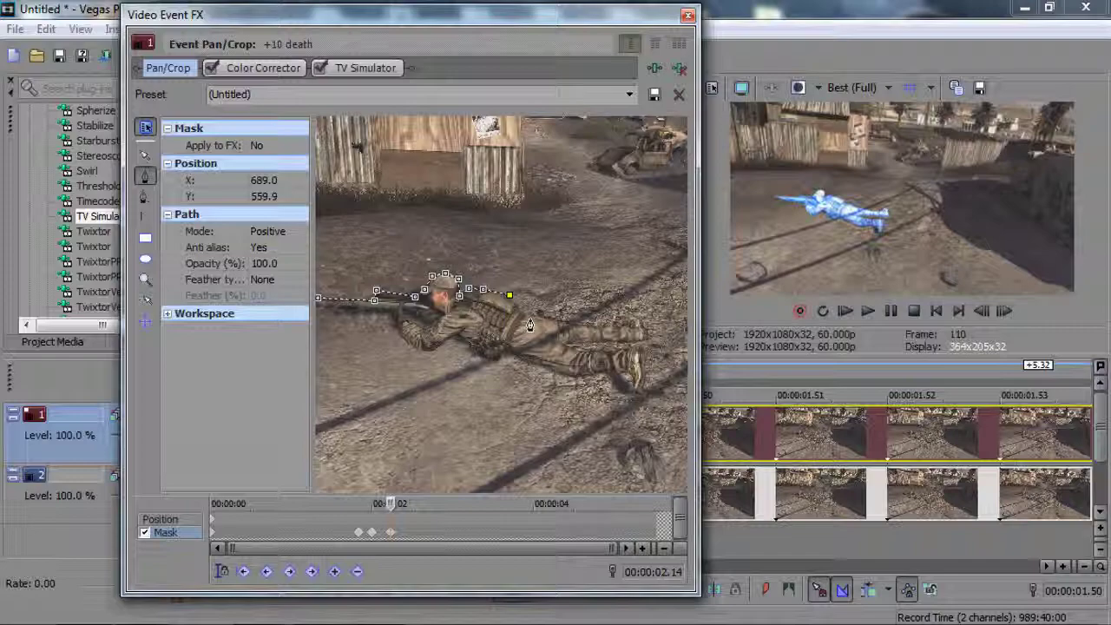
{"action": "left_click", "coordinate": [538, 319]}
{"action": "left_click", "coordinate": [573, 327]}
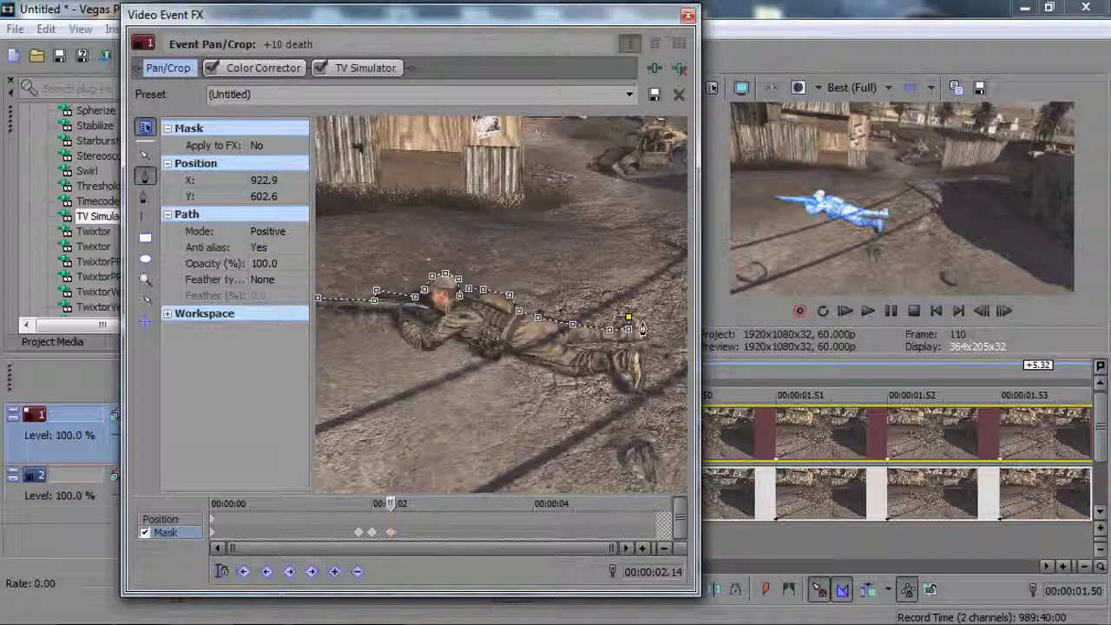
Step: Continue the mask path around the sniper's boots and into the gap between his legs
{"action": "left_click", "coordinate": [652, 342]}
{"action": "left_click", "coordinate": [589, 353]}
{"action": "left_click", "coordinate": [614, 354]}
{"action": "left_click", "coordinate": [642, 341]}
{"action": "key", "text": "ctrl+z"}
{"action": "left_click", "coordinate": [633, 352]}
{"action": "left_click", "coordinate": [645, 349]}
{"action": "left_click", "coordinate": [644, 381]}
{"action": "left_click", "coordinate": [635, 391]}
Step: Trace the underside of the sniper's body, arm and rifle back to the first point, closing the mask path
{"action": "left_click", "coordinate": [597, 374]}
{"action": "left_click", "coordinate": [503, 354]}
{"action": "left_click", "coordinate": [495, 363]}
{"action": "left_click", "coordinate": [439, 343]}
{"action": "left_click", "coordinate": [420, 348]}
{"action": "left_click", "coordinate": [399, 318]}
{"action": "left_click", "coordinate": [384, 310]}
{"action": "left_click", "coordinate": [353, 311]}
{"action": "left_click", "coordinate": [326, 310]}
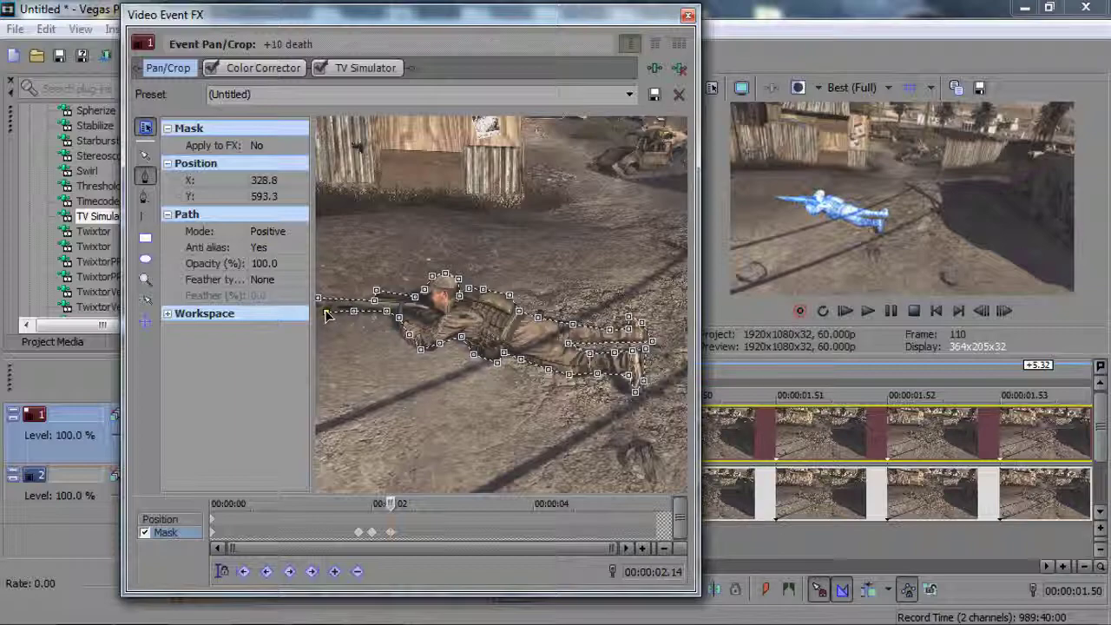
{"action": "left_click", "coordinate": [318, 299]}
{"action": "double_click", "coordinate": [422, 352]}
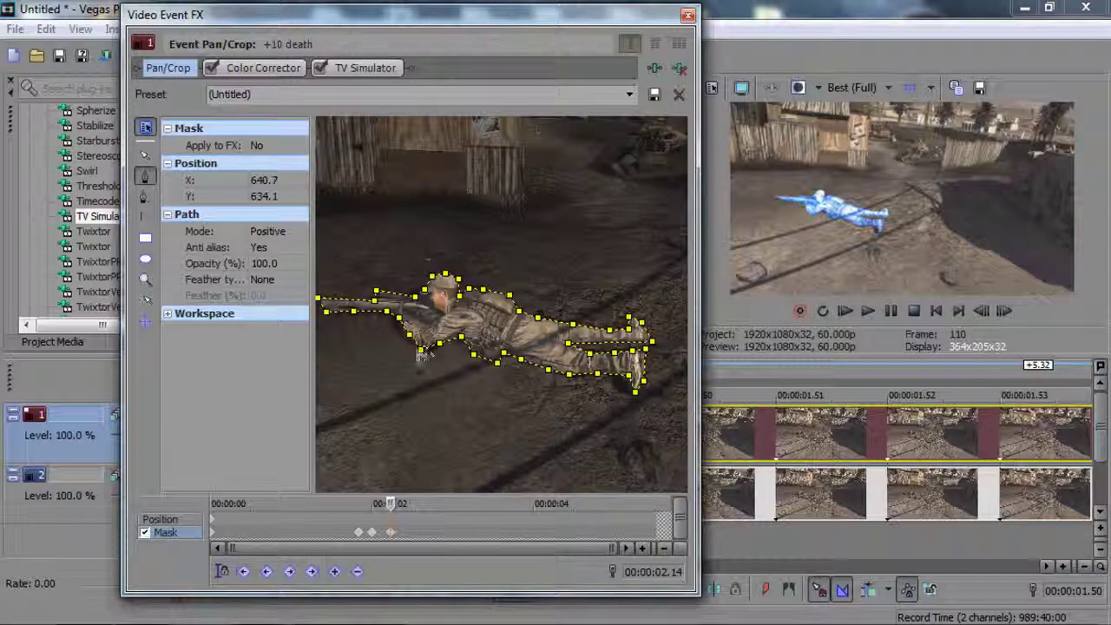
Step: Go to 00:00:02.20, move the whole mask path over the sniper to about X 672.3, Y 649.0, and close the effects window
{"action": "left_click", "coordinate": [392, 532]}
{"action": "left_click_drag", "start_coordinate": [388, 503], "coordinate": [398, 504]}
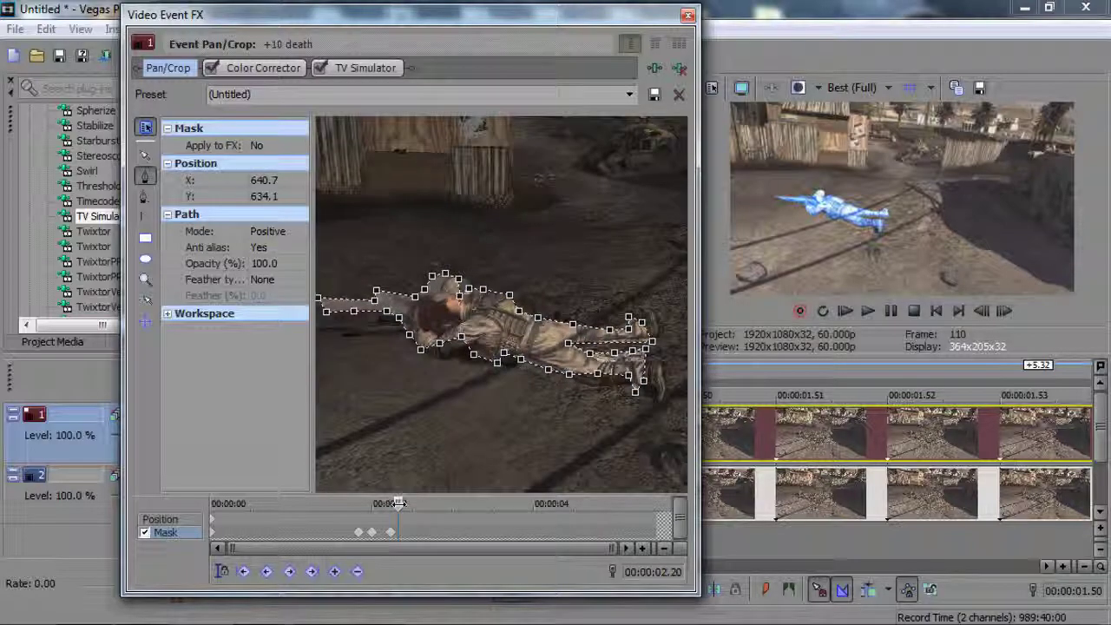
{"action": "left_click", "coordinate": [145, 155]}
{"action": "left_click_drag", "start_coordinate": [530, 339], "coordinate": [545, 346]}
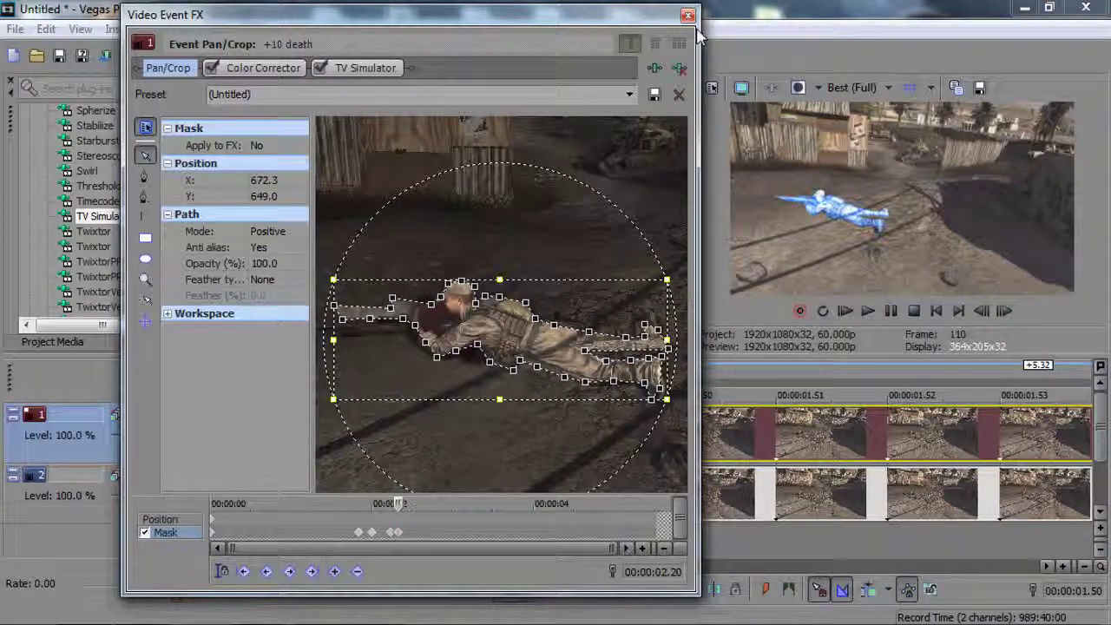
{"action": "left_click", "coordinate": [688, 15]}
Step: Zoom the timeline to show the whole clip, then play it from the start and pause at 00:00:02.46
{"action": "scroll", "coordinate": [570, 472], "scroll_direction": "up", "scroll_amount": 3}
{"action": "scroll", "coordinate": [544, 478], "scroll_direction": "down", "scroll_amount": 3}
{"action": "scroll", "coordinate": [550, 478], "scroll_direction": "up", "scroll_amount": 3}
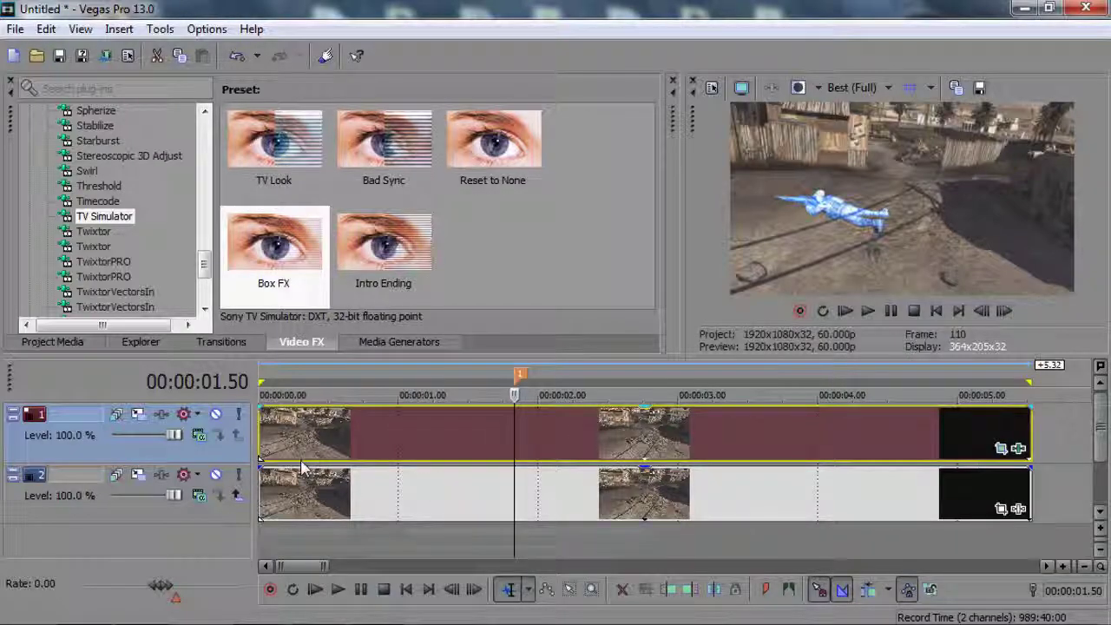
{"action": "left_click", "coordinate": [268, 434]}
{"action": "left_click", "coordinate": [261, 441]}
{"action": "left_click", "coordinate": [335, 590]}
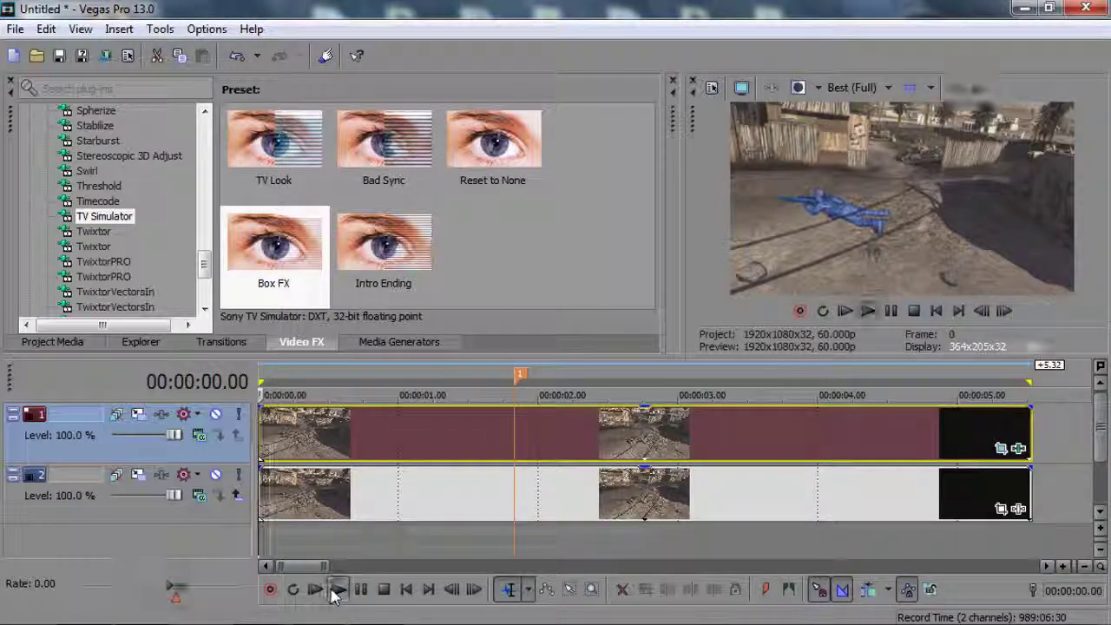
{"action": "left_click", "coordinate": [337, 591]}
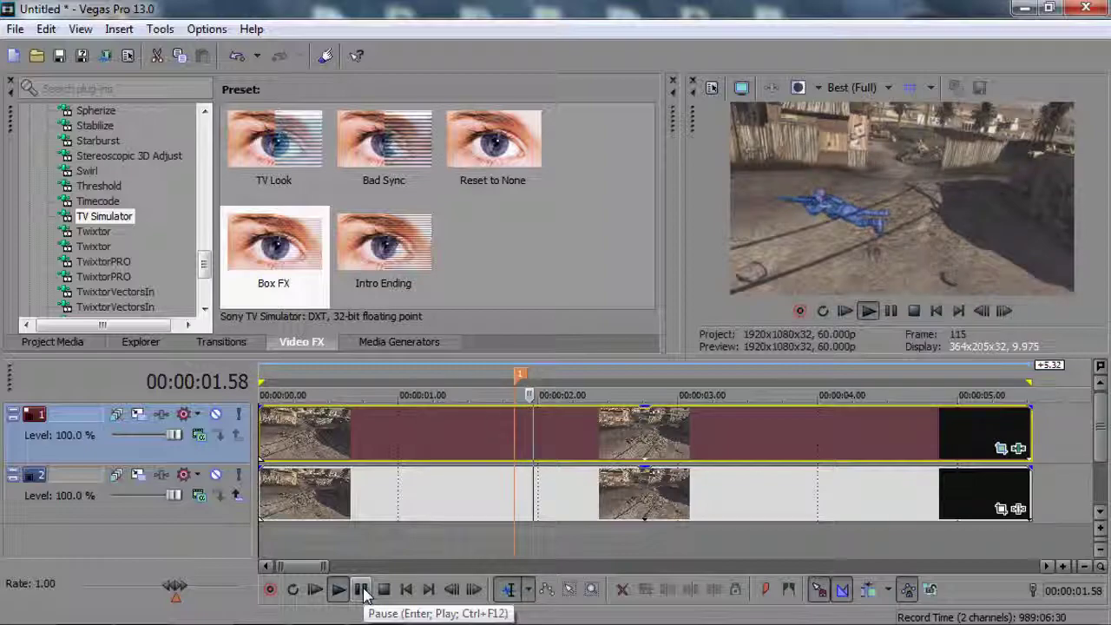
{"action": "left_click", "coordinate": [361, 590]}
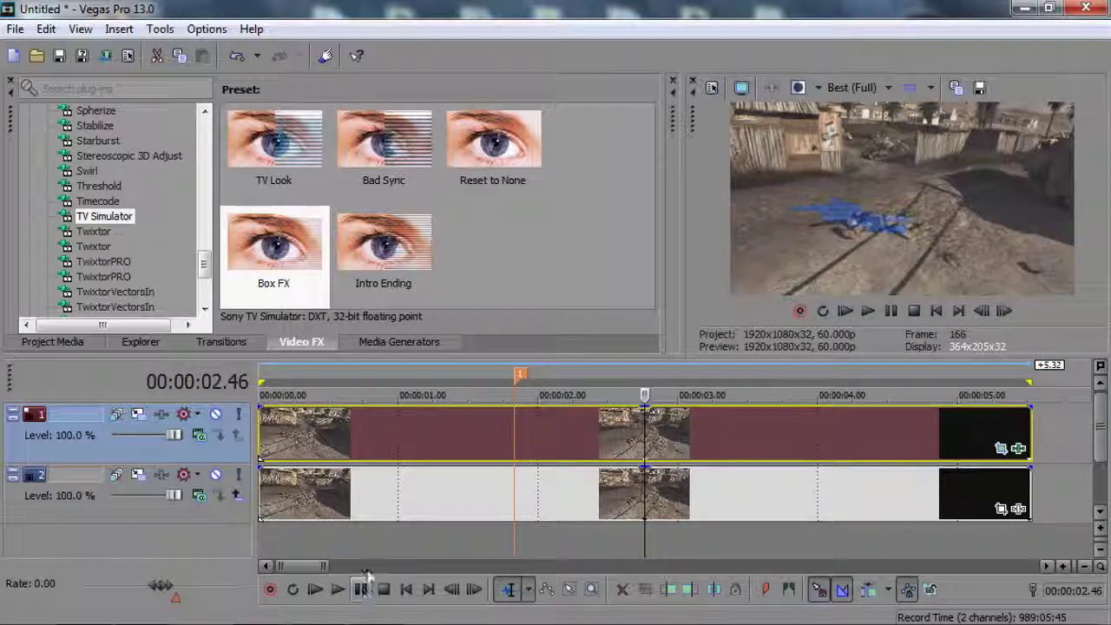
Step: Step back through the frames to about 00:00:01.09, checking how the mask follows the sniper
{"action": "left_click", "coordinate": [617, 441]}
{"action": "left_click", "coordinate": [602, 439]}
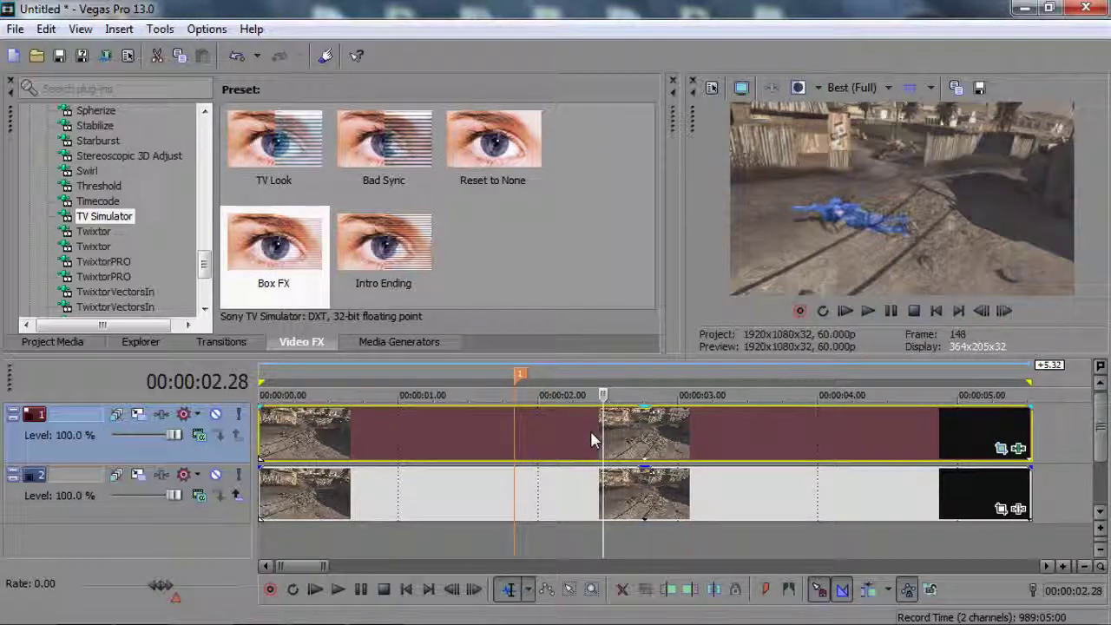
{"action": "left_click", "coordinate": [588, 436]}
{"action": "left_click", "coordinate": [572, 438]}
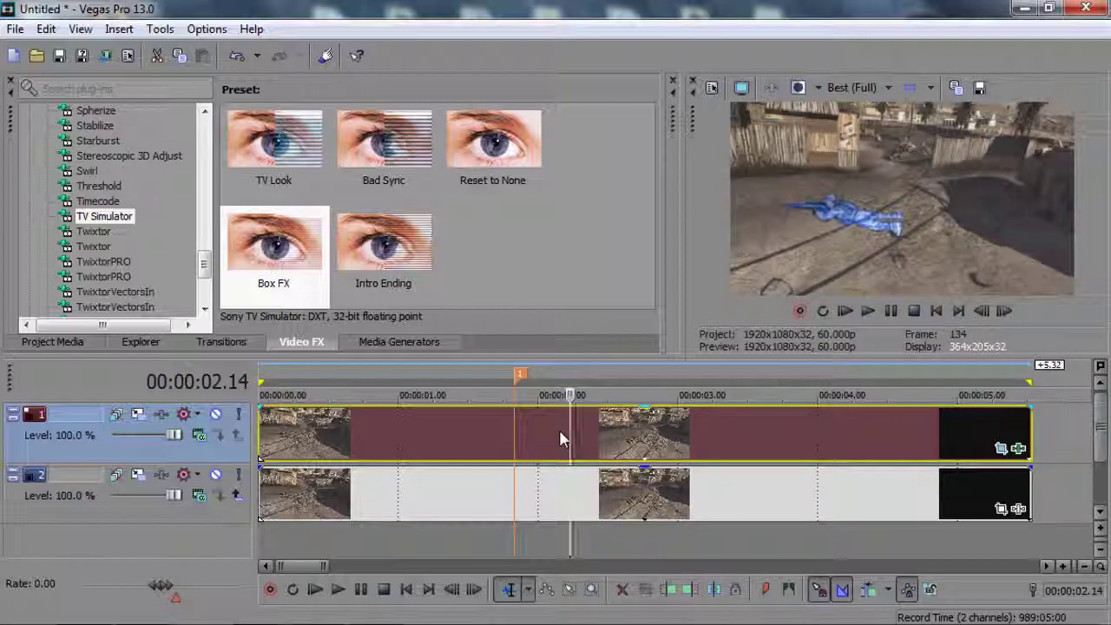
{"action": "key", "text": "Left"}
{"action": "key", "text": "Left"}
{"action": "key", "text": "Left"}
{"action": "key", "text": "Left"}
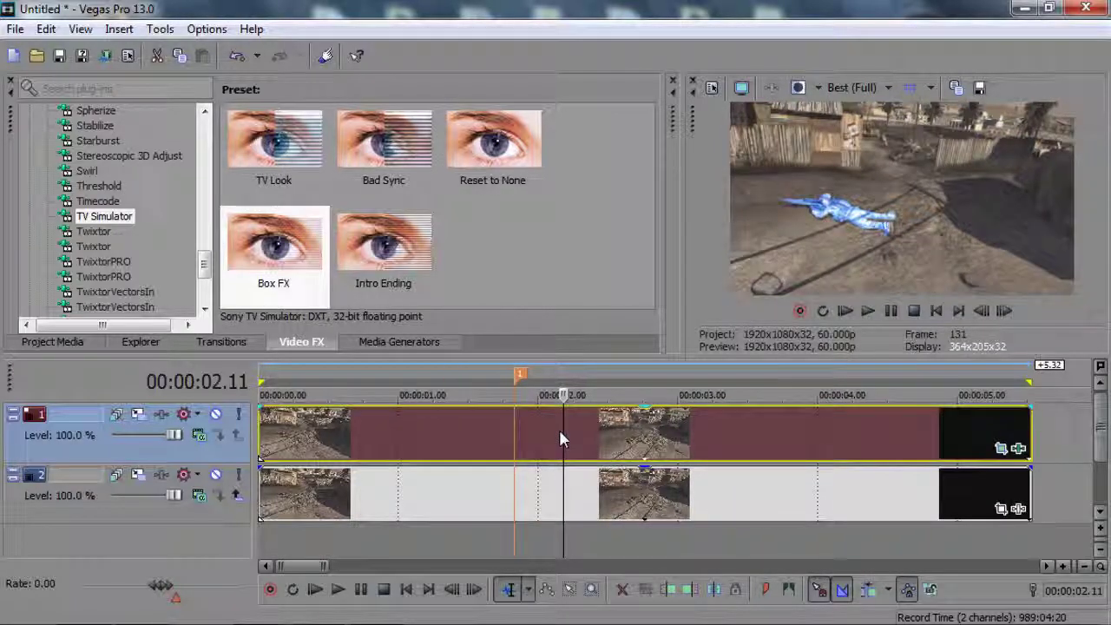
{"action": "key", "text": "Left"}
{"action": "key", "text": "Right"}
{"action": "key", "text": "Right"}
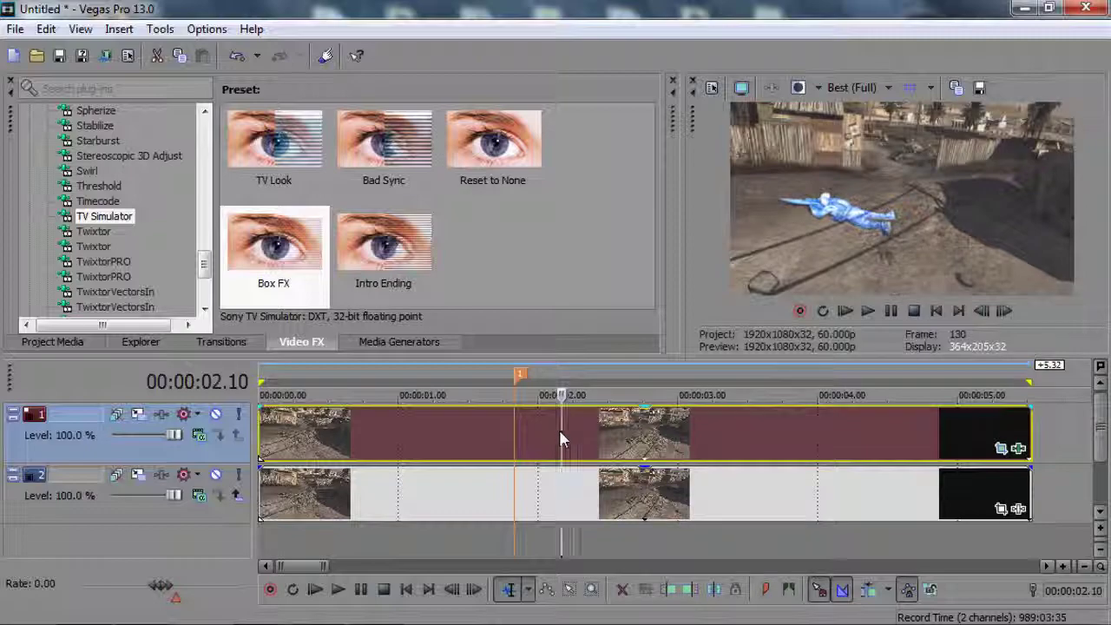
{"action": "key", "text": "Left"}
{"action": "key", "text": "Left"}
{"action": "key", "text": "Left"}
{"action": "key", "text": "Left"}
{"action": "key", "text": "Left"}
{"action": "key", "text": "Left"}
{"action": "key", "text": "Left"}
{"action": "key", "text": "Left"}
{"action": "key", "text": "Left"}
{"action": "key", "text": "Left"}
{"action": "key", "text": "Left"}
{"action": "key", "text": "Left"}
{"action": "key", "text": "Left"}
{"action": "key", "text": "Left"}
{"action": "key", "text": "Left"}
{"action": "key", "text": "Left"}
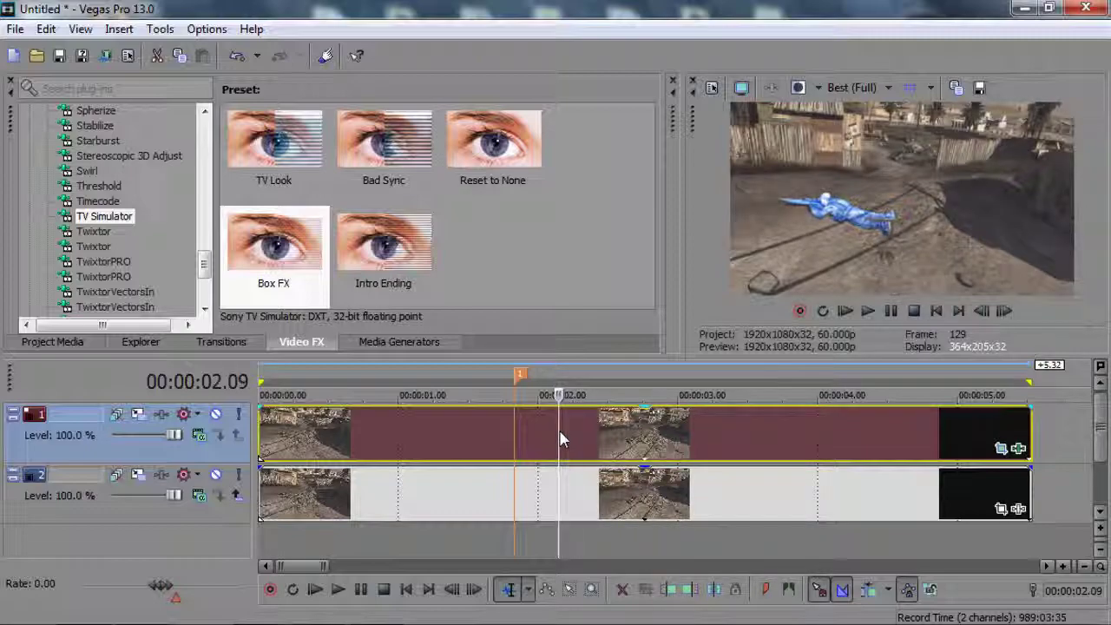
{"action": "key", "text": "Left"}
{"action": "key", "text": "Left"}
{"action": "key", "text": "Left"}
{"action": "key", "text": "Left"}
{"action": "key", "text": "Left"}
{"action": "key", "text": "Left"}
{"action": "key", "text": "Left"}
{"action": "key", "text": "Left"}
{"action": "key", "text": "Left"}
{"action": "key", "text": "Left"}
{"action": "key", "text": "Left"}
{"action": "key", "text": "Left"}
{"action": "key", "text": "Left"}
{"action": "key", "text": "Left"}
{"action": "key", "text": "Left"}
{"action": "key", "text": "Left"}
{"action": "key", "text": "Left"}
{"action": "key", "text": "Left"}
{"action": "key", "text": "Left"}
{"action": "key", "text": "Left"}
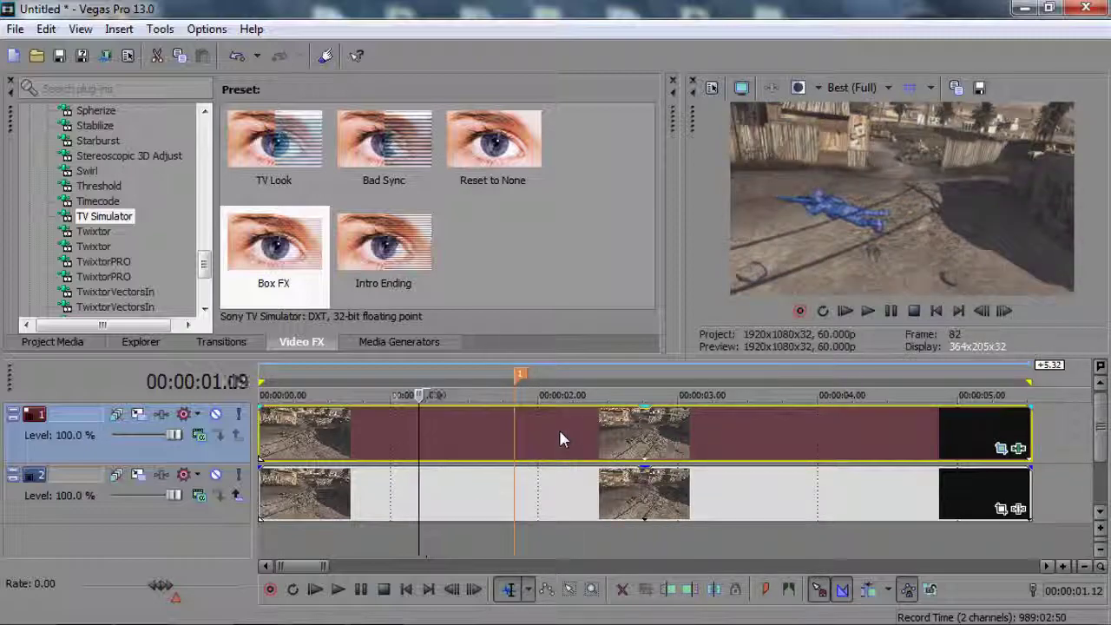
Step: Step forward through the frames to 00:00:01.55 to examine the tinted sniper
{"action": "key", "text": "Right"}
{"action": "key", "text": "Right"}
{"action": "key", "text": "Right"}
{"action": "key", "text": "Right"}
{"action": "key", "text": "Right"}
{"action": "key", "text": "Right"}
{"action": "key", "text": "Right"}
{"action": "key", "text": "Right"}
{"action": "key", "text": "Right"}
{"action": "key", "text": "Right"}
{"action": "key", "text": "Right"}
{"action": "key", "text": "Right"}
{"action": "key", "text": "Right"}
{"action": "key", "text": "Right"}
{"action": "key", "text": "Right"}
{"action": "key", "text": "Right"}
{"action": "key", "text": "Right"}
{"action": "key", "text": "Right"}
{"action": "key", "text": "Right"}
{"action": "key", "text": "Right"}
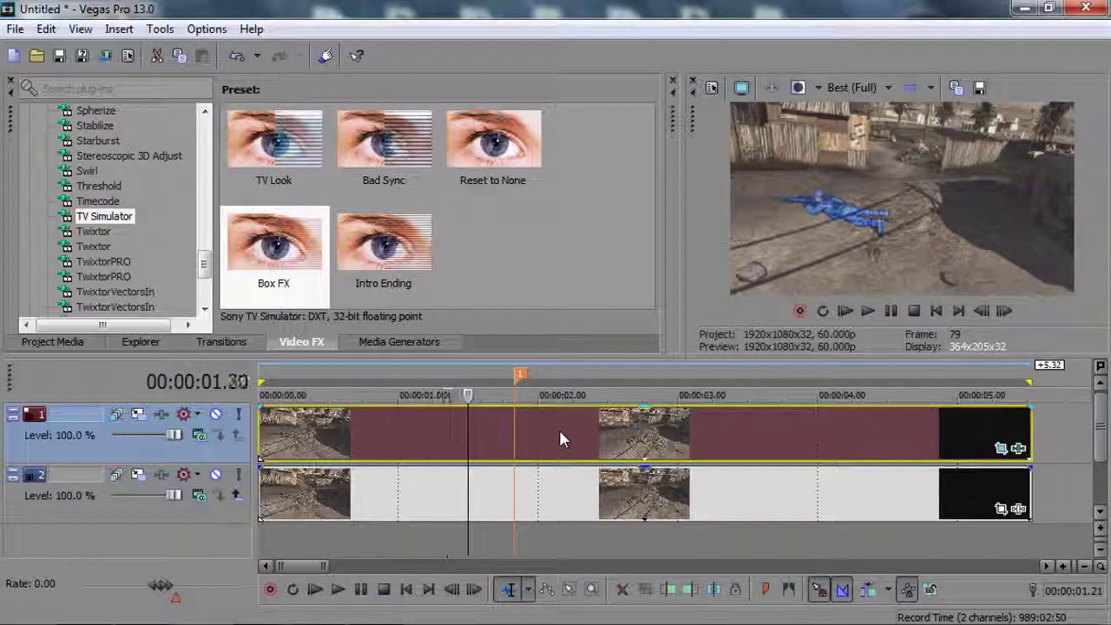
{"action": "key", "text": "Right"}
{"action": "key", "text": "Right"}
{"action": "key", "text": "Right"}
{"action": "key", "text": "Right"}
{"action": "key", "text": "Right"}
{"action": "key", "text": "Right"}
{"action": "key", "text": "Right"}
{"action": "key", "text": "Right"}
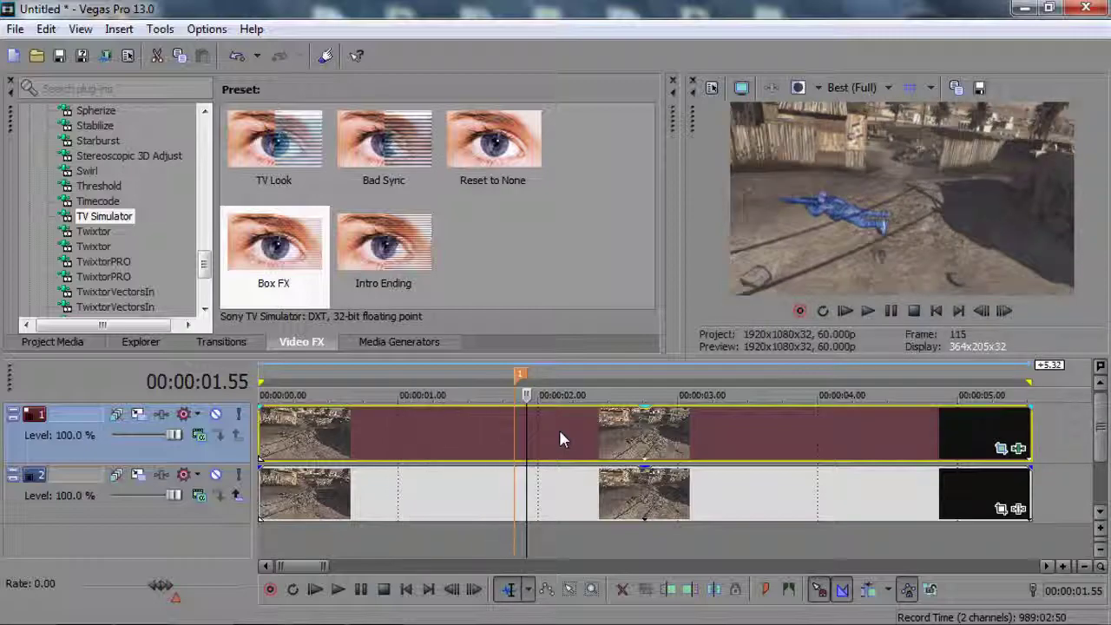
Step: Animate the Color Corrector's Low wheel on the masked clip and set it to about 48.38, 0.5521 at 00:00:02.36
{"action": "left_click", "coordinate": [1019, 449]}
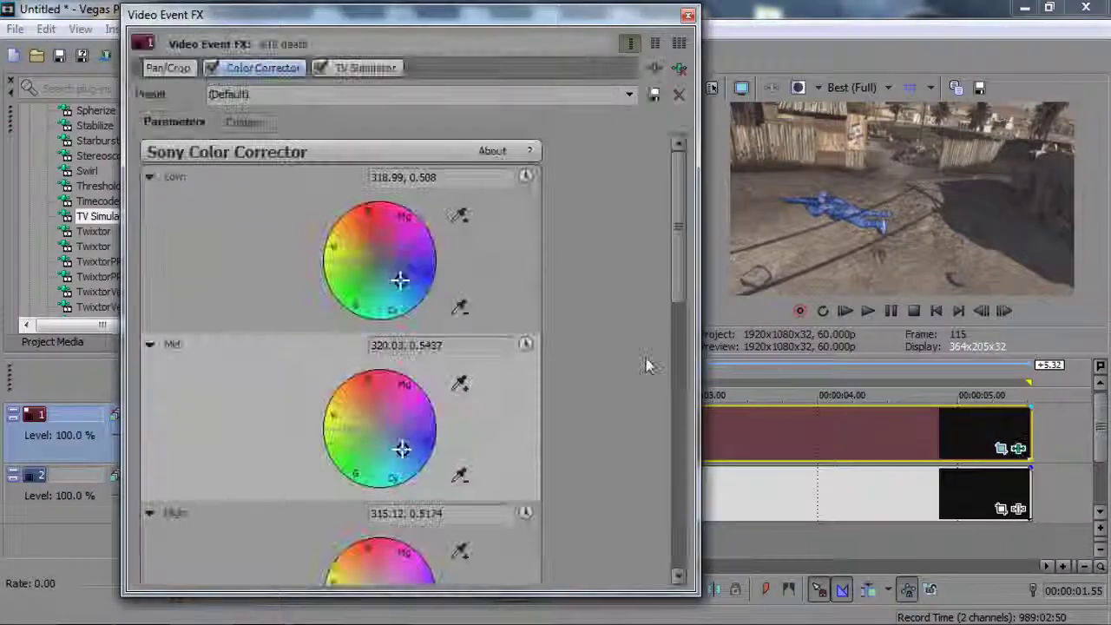
{"action": "left_click", "coordinate": [525, 176]}
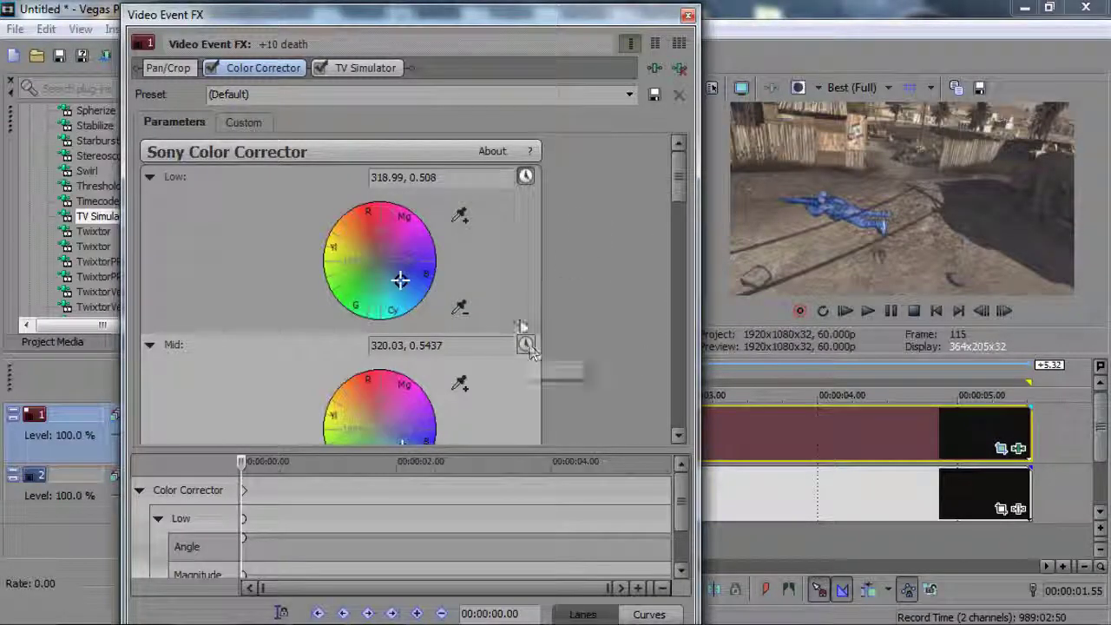
{"action": "left_click_drag", "start_coordinate": [247, 469], "coordinate": [443, 493]}
{"action": "left_click_drag", "start_coordinate": [399, 280], "coordinate": [401, 240]}
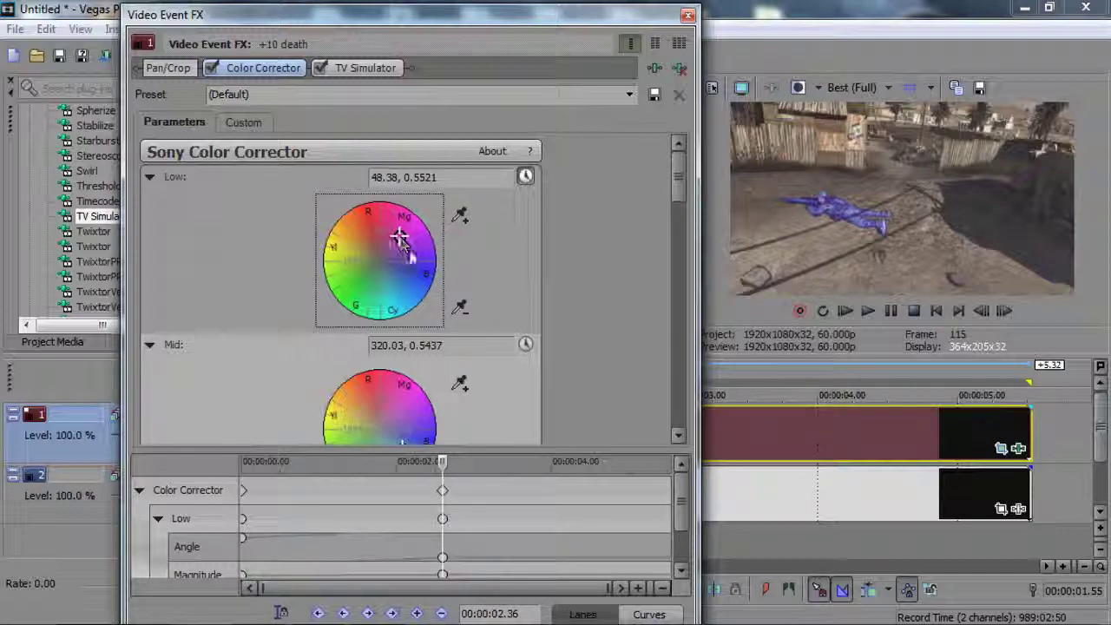
Step: Shift the Color Corrector's Mid wheel to about 35.54, 0.4916 and play the clip from its start
{"action": "scroll", "coordinate": [660, 286], "scroll_direction": "down", "scroll_amount": 3}
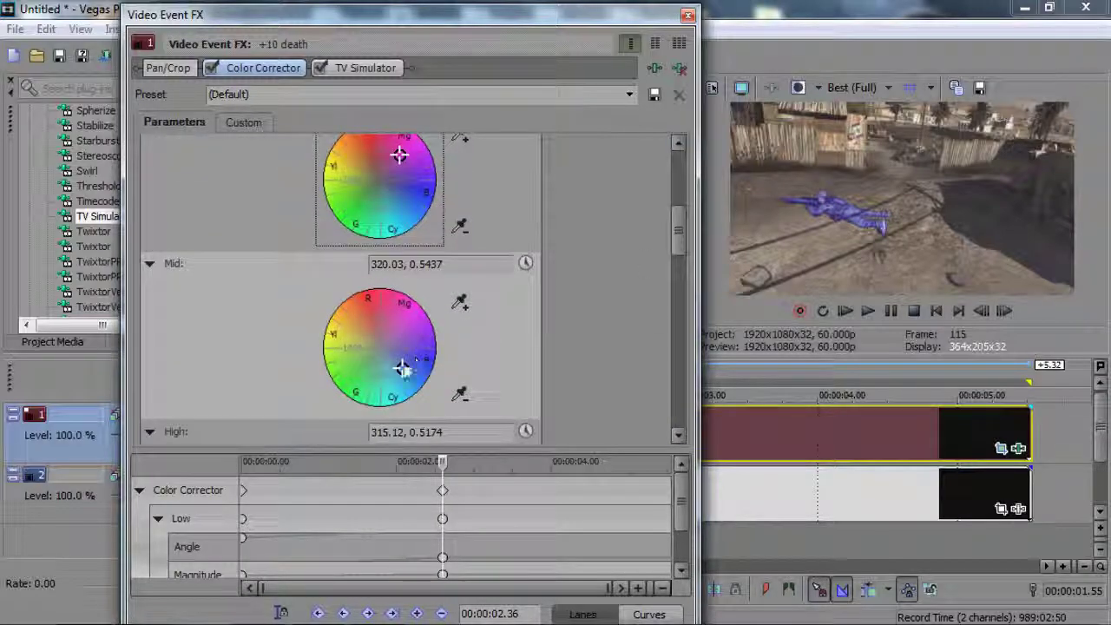
{"action": "left_click_drag", "start_coordinate": [403, 369], "coordinate": [405, 337]}
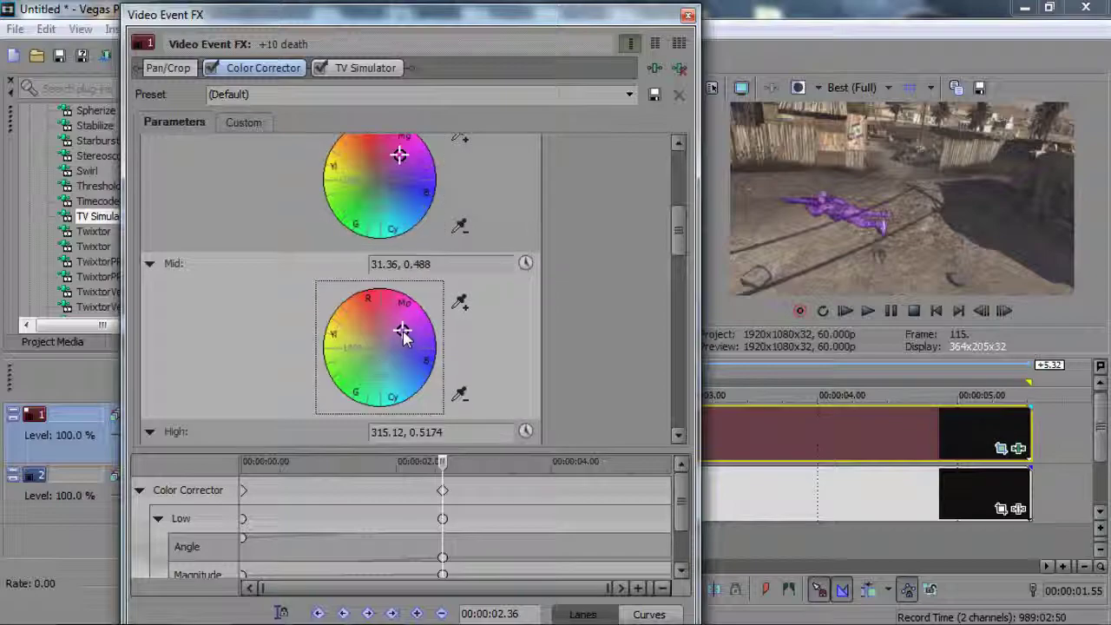
{"action": "left_click", "coordinate": [689, 14]}
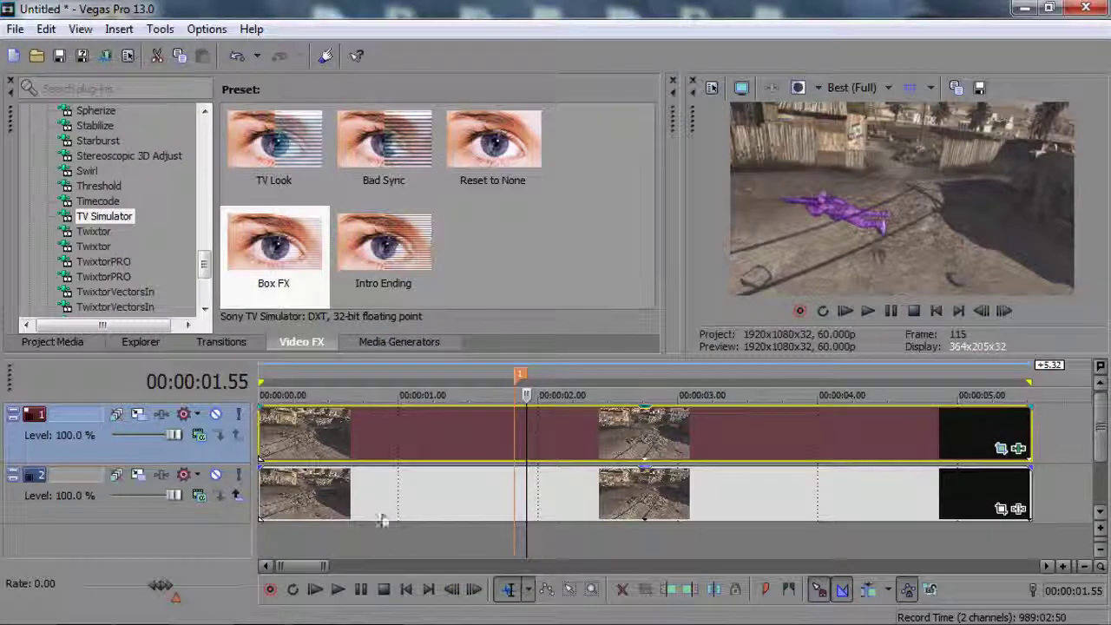
{"action": "left_click", "coordinate": [262, 438]}
{"action": "key", "text": "space"}
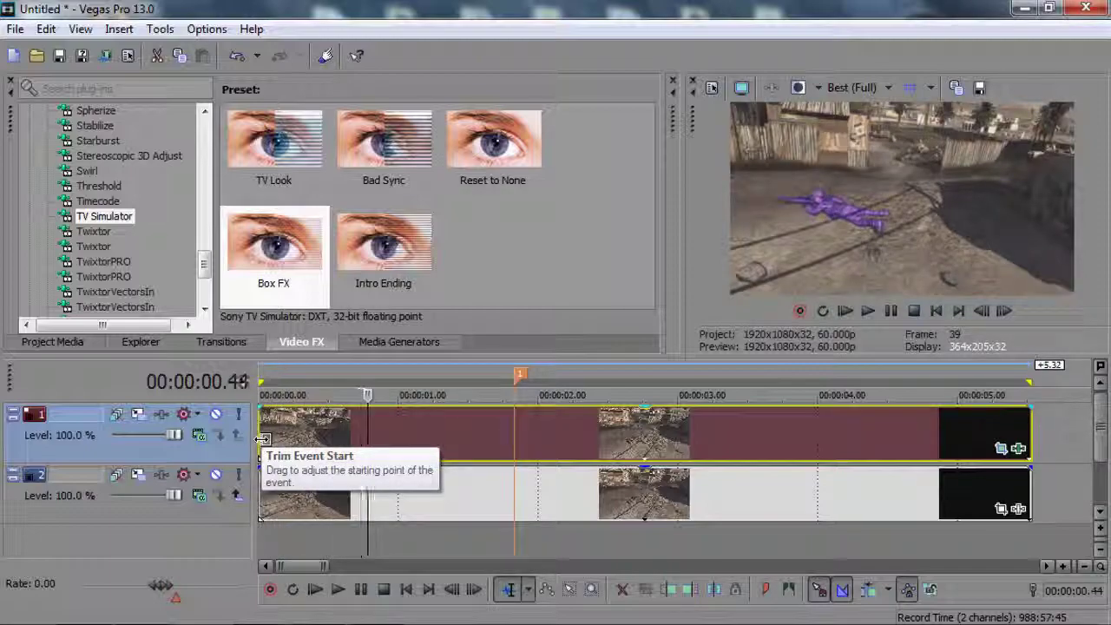
Step: Reopen the Color Corrector at 00:00:00.00, keep the Low wheel on blue and set the Mid wheel to about 322.43, 0.5467
{"action": "left_click", "coordinate": [1019, 448]}
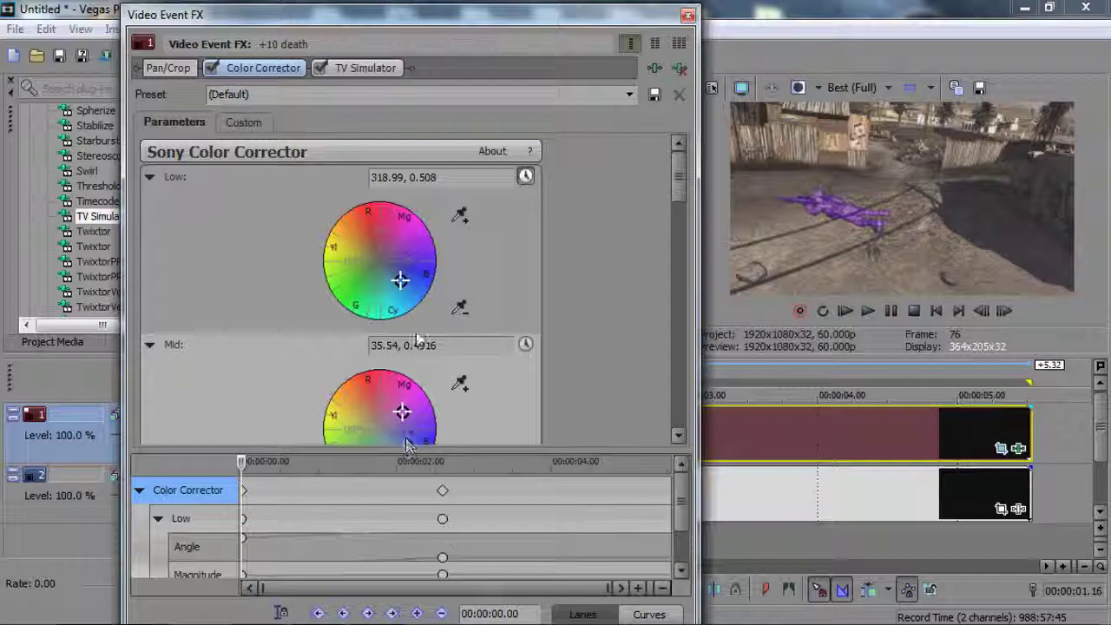
{"action": "left_click_drag", "start_coordinate": [680, 186], "coordinate": [675, 252]}
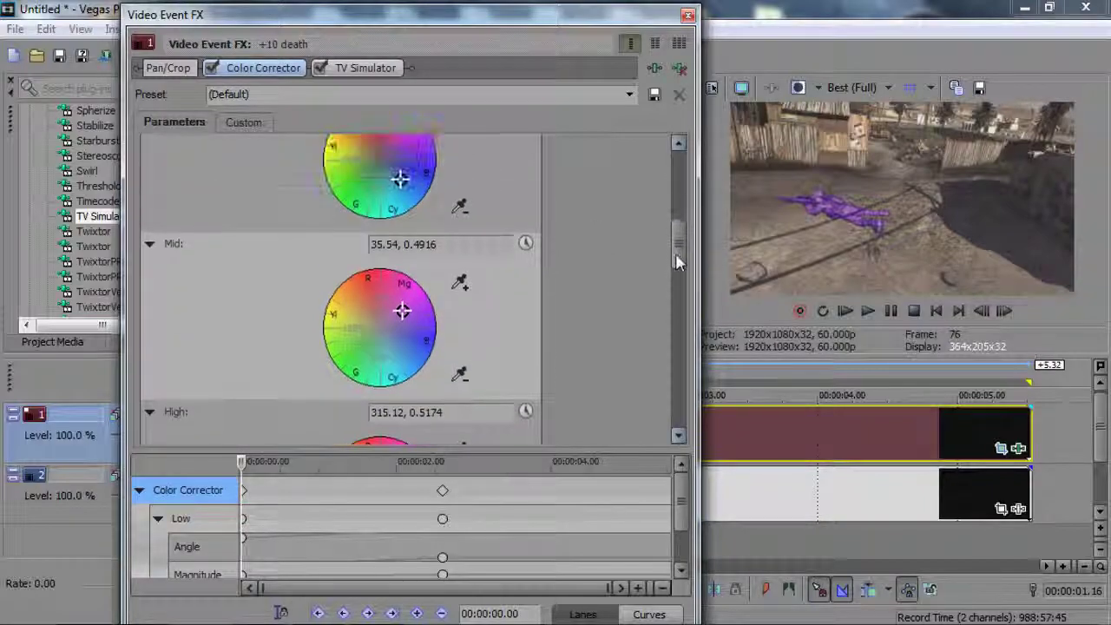
{"action": "scroll", "coordinate": [642, 214], "scroll_direction": "up", "scroll_amount": 1}
{"action": "left_click", "coordinate": [409, 171]}
{"action": "mouse_move", "coordinate": [243, 465]}
{"action": "left_mouse_down"}
{"action": "mouse_move", "coordinate": [394, 488]}
{"action": "mouse_move", "coordinate": [695, 500]}
{"action": "mouse_move", "coordinate": [332, 484]}
{"action": "mouse_move", "coordinate": [292, 461]}
{"action": "mouse_move", "coordinate": [241, 461]}
{"action": "mouse_move", "coordinate": [317, 461]}
{"action": "mouse_move", "coordinate": [449, 478]}
{"action": "mouse_move", "coordinate": [247, 469]}
{"action": "left_mouse_up"}
{"action": "left_click_drag", "start_coordinate": [409, 170], "coordinate": [405, 220]}
{"action": "mouse_move", "coordinate": [245, 473]}
{"action": "left_mouse_down"}
{"action": "mouse_move", "coordinate": [414, 478]}
{"action": "mouse_move", "coordinate": [439, 484]}
{"action": "mouse_move", "coordinate": [242, 480]}
{"action": "mouse_move", "coordinate": [450, 496]}
{"action": "mouse_move", "coordinate": [242, 481]}
{"action": "left_mouse_up"}
{"action": "left_click_drag", "start_coordinate": [402, 341], "coordinate": [405, 379]}
Step: Go to 00:00:02.36, animate the Mid wheel, set it to about 30.16, 0.5553, and close the effects window
{"action": "left_click_drag", "start_coordinate": [246, 469], "coordinate": [446, 495]}
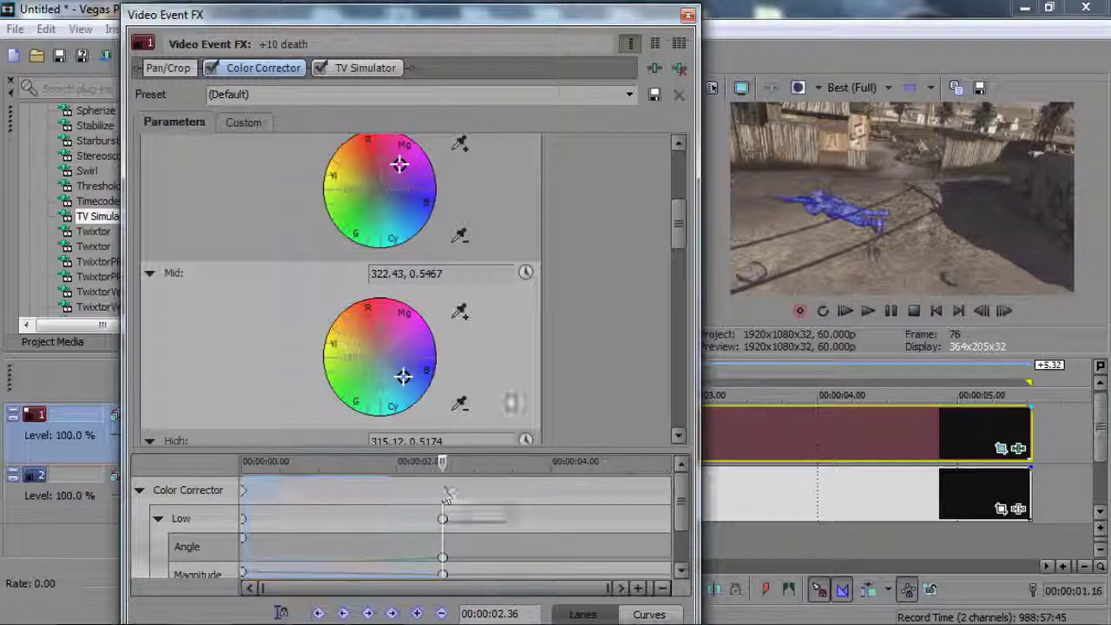
{"action": "left_click", "coordinate": [526, 272]}
{"action": "left_click_drag", "start_coordinate": [404, 376], "coordinate": [407, 342]}
{"action": "mouse_move", "coordinate": [441, 469]}
{"action": "left_mouse_down"}
{"action": "mouse_move", "coordinate": [218, 472]}
{"action": "mouse_move", "coordinate": [436, 486]}
{"action": "left_mouse_up"}
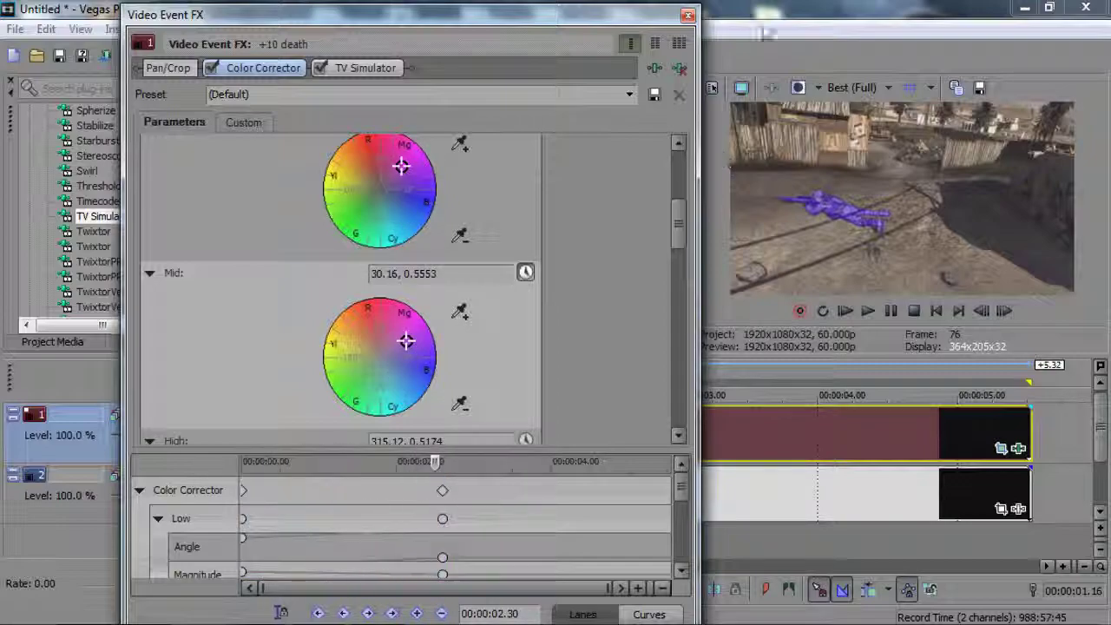
{"action": "left_click", "coordinate": [687, 15]}
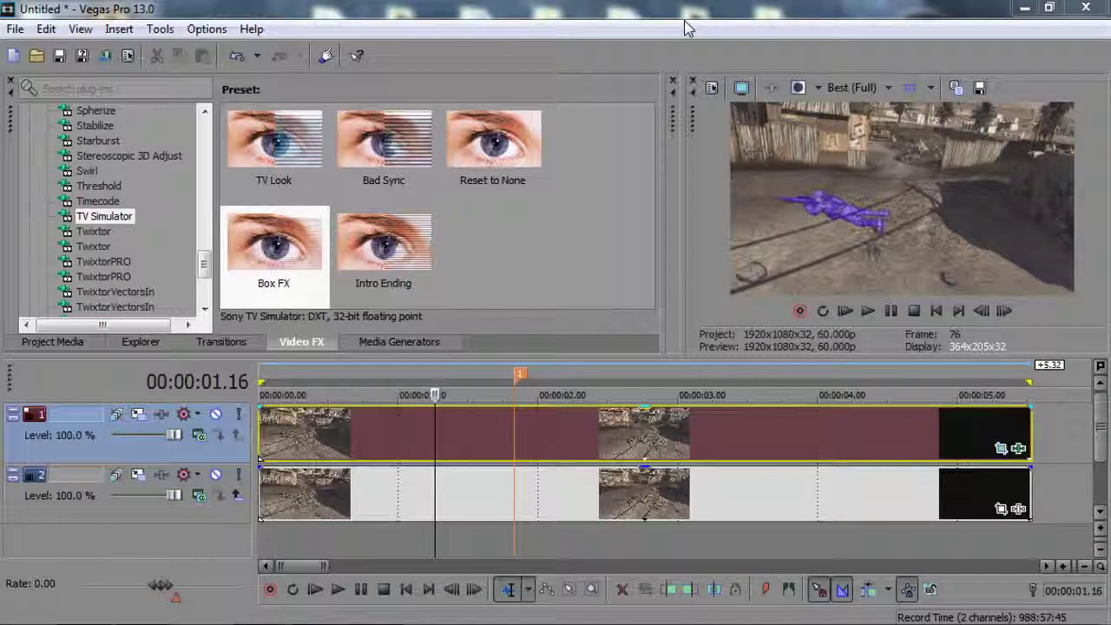
Step: Play the clip to check the sniper's blue-to-purple colour change and pause at 00:00:02.02
{"action": "left_click", "coordinate": [315, 589]}
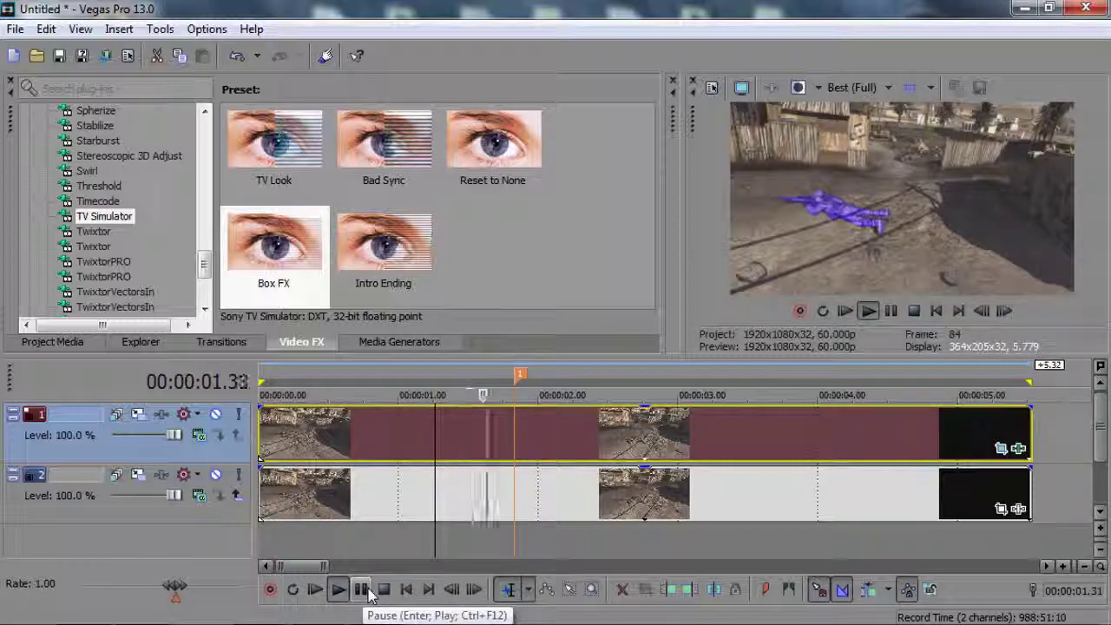
{"action": "left_click", "coordinate": [363, 591]}
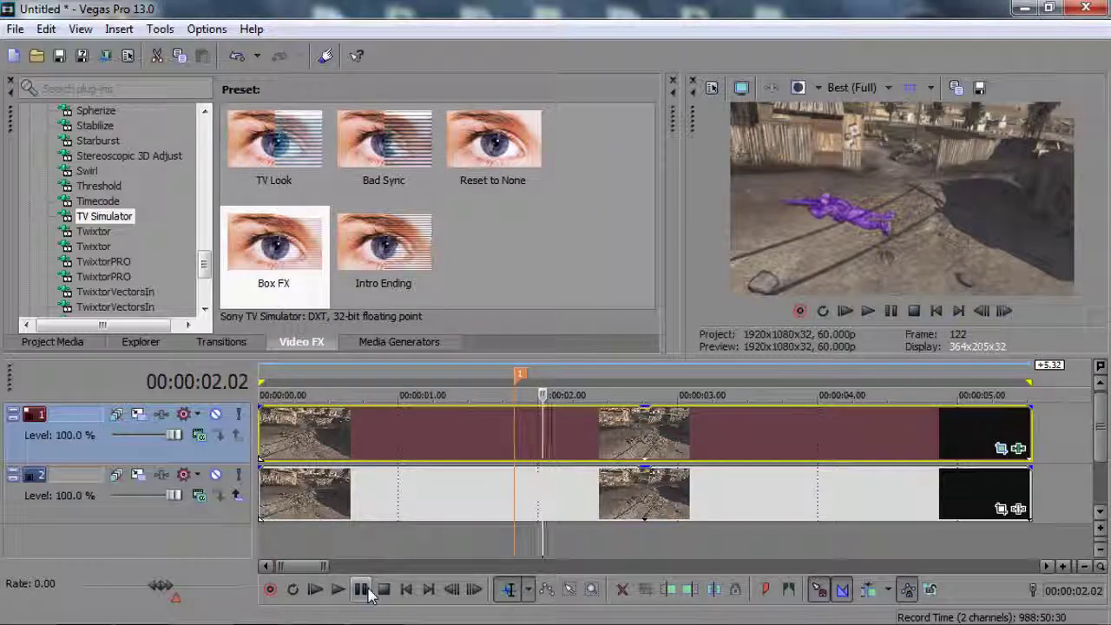